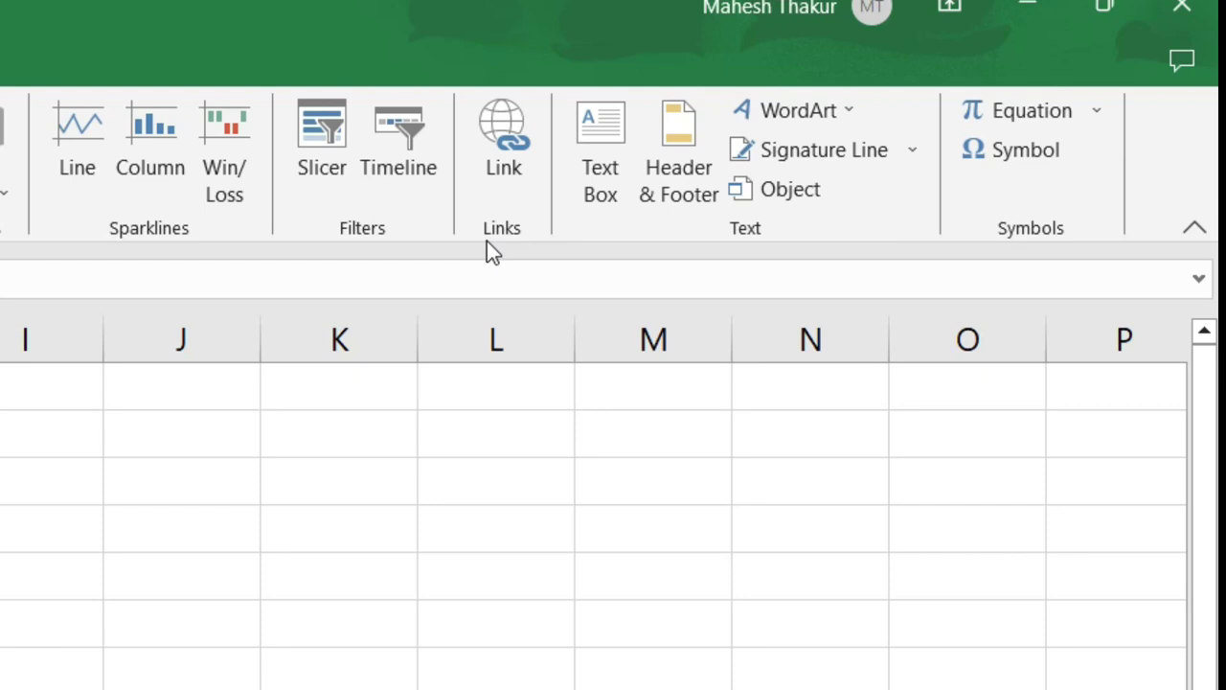
Look over the Insert Hyperlink link types, then close it without adding a link.
{"action": "left_click", "coordinate": [3, 635]}
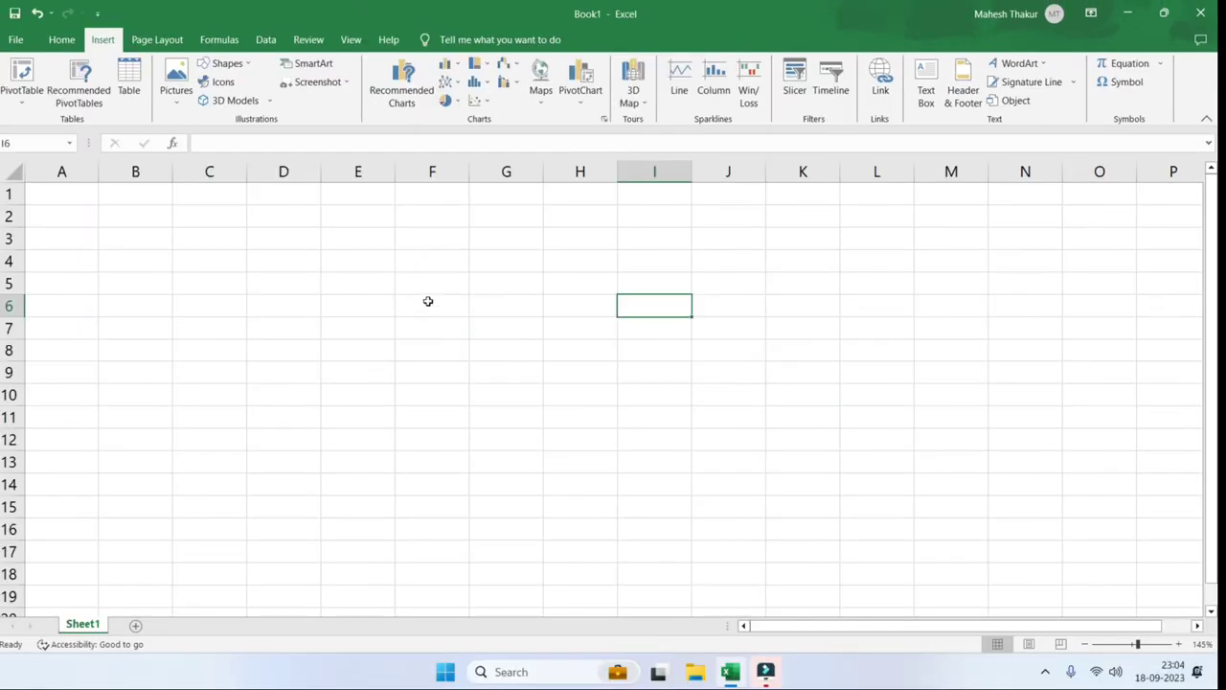
{"action": "left_click", "coordinate": [428, 301]}
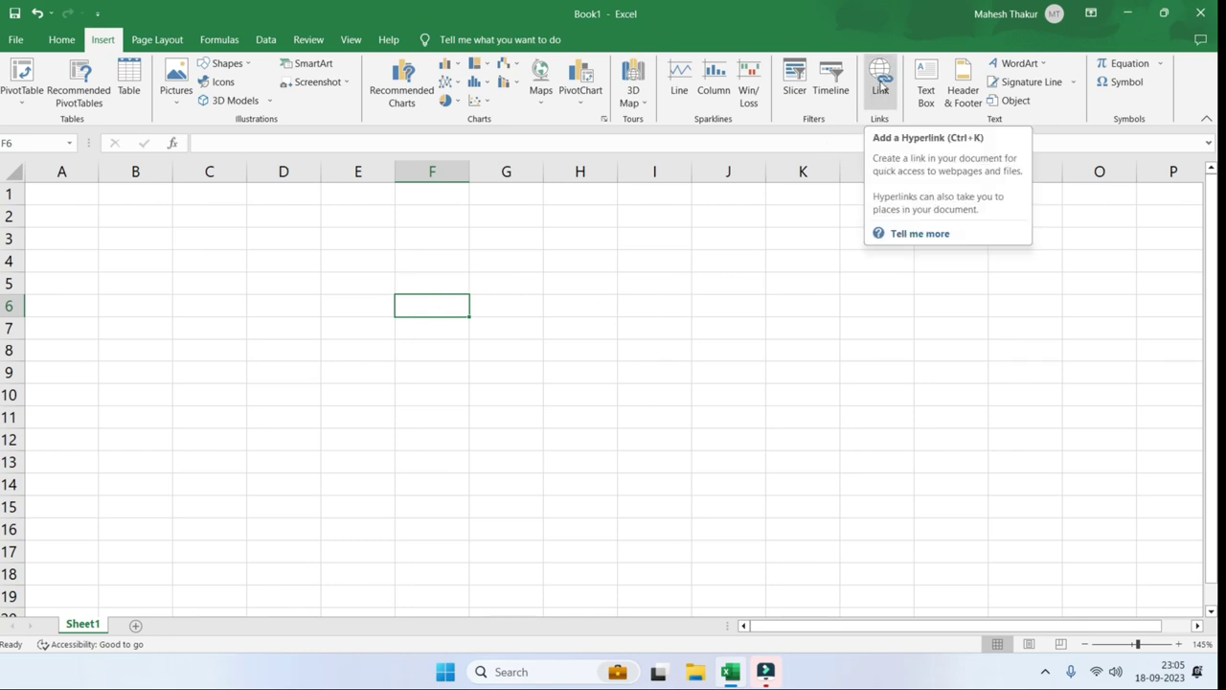
{"action": "left_click", "coordinate": [881, 88]}
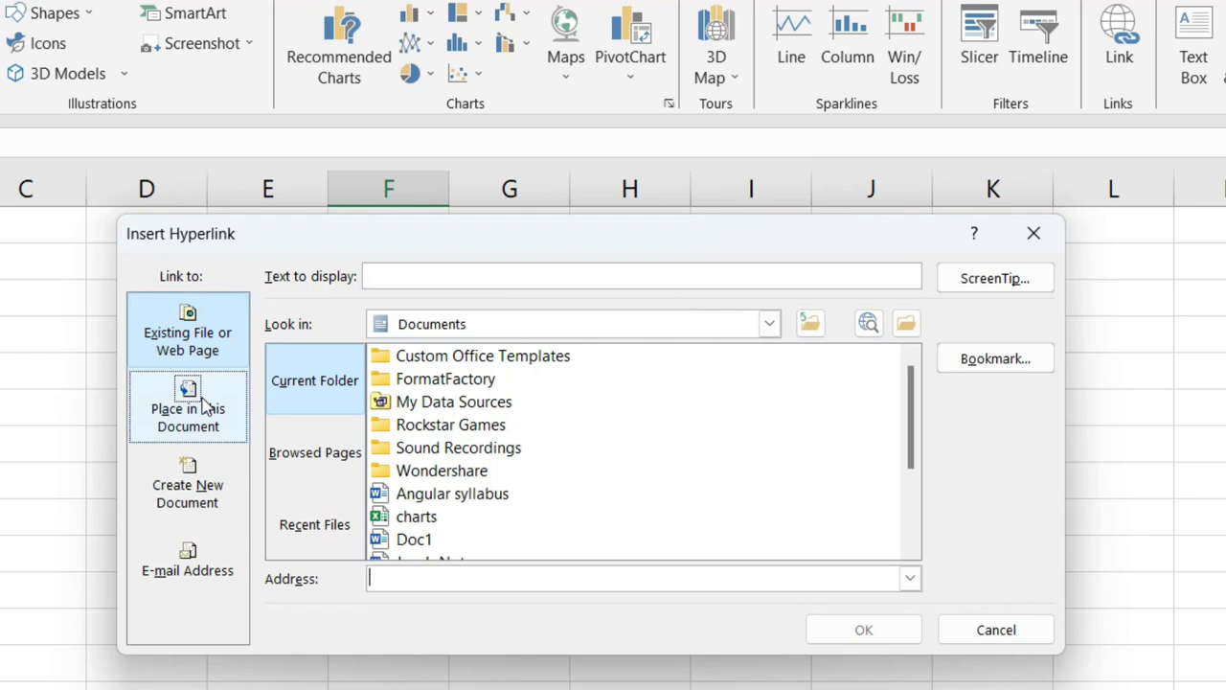
{"action": "left_click", "coordinate": [175, 488]}
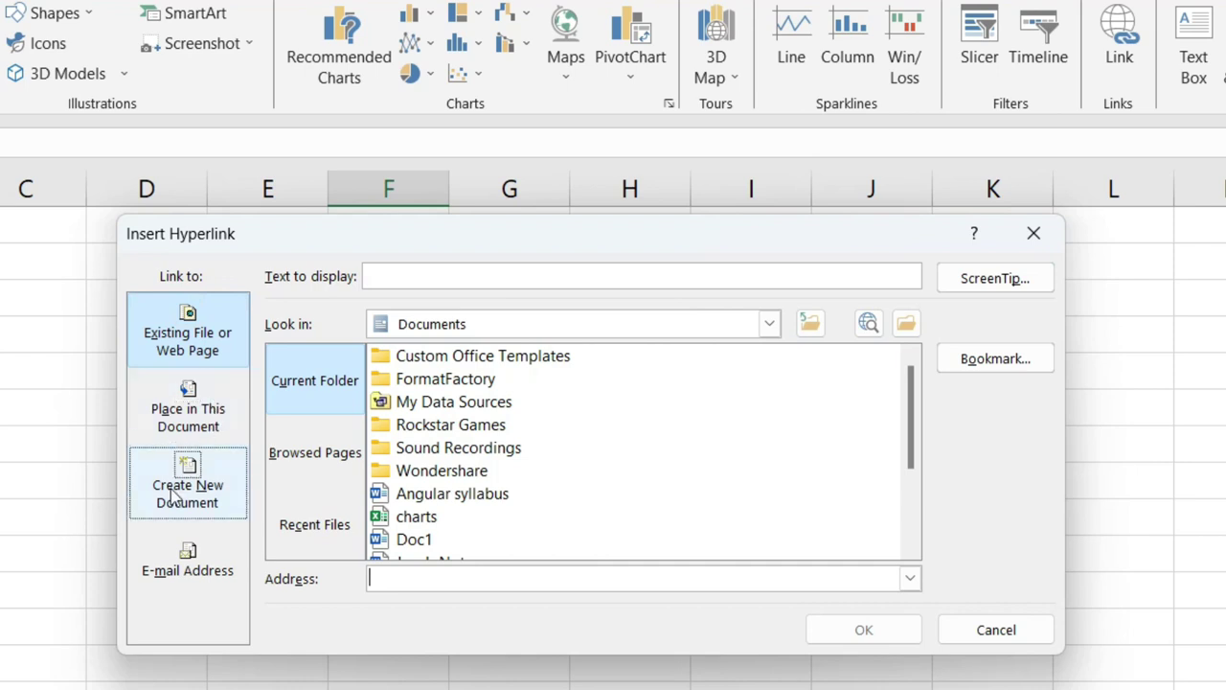
{"action": "left_click", "coordinate": [190, 560]}
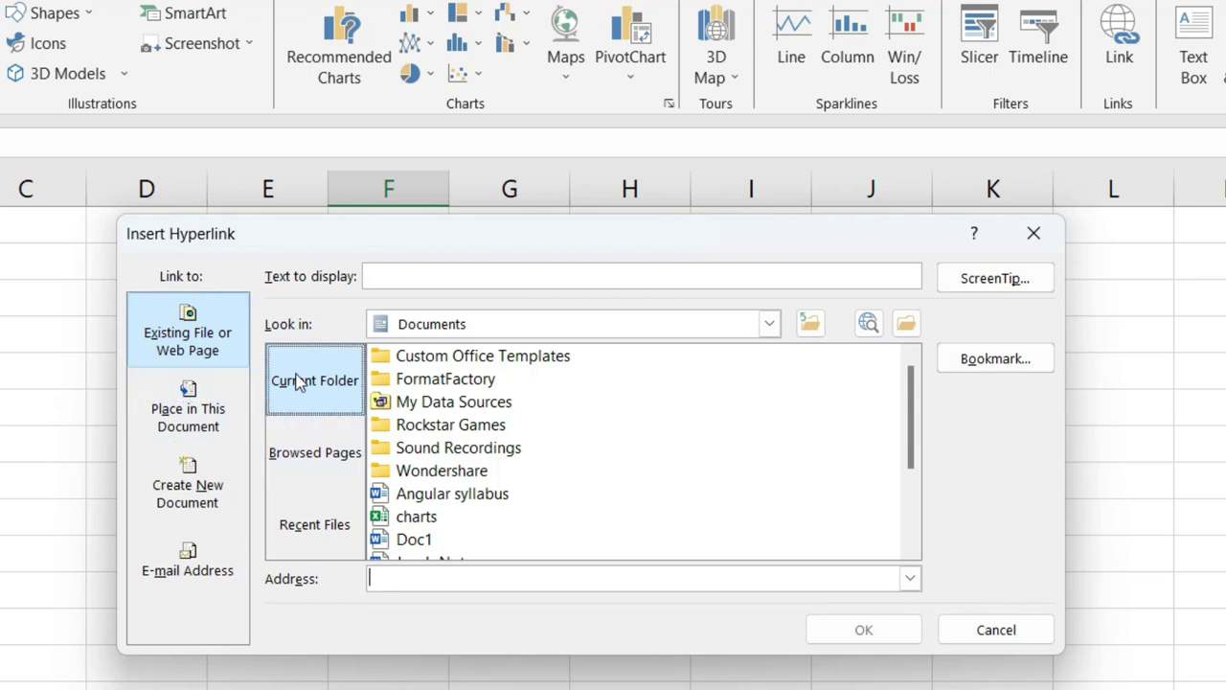
{"action": "left_click", "coordinate": [1033, 233]}
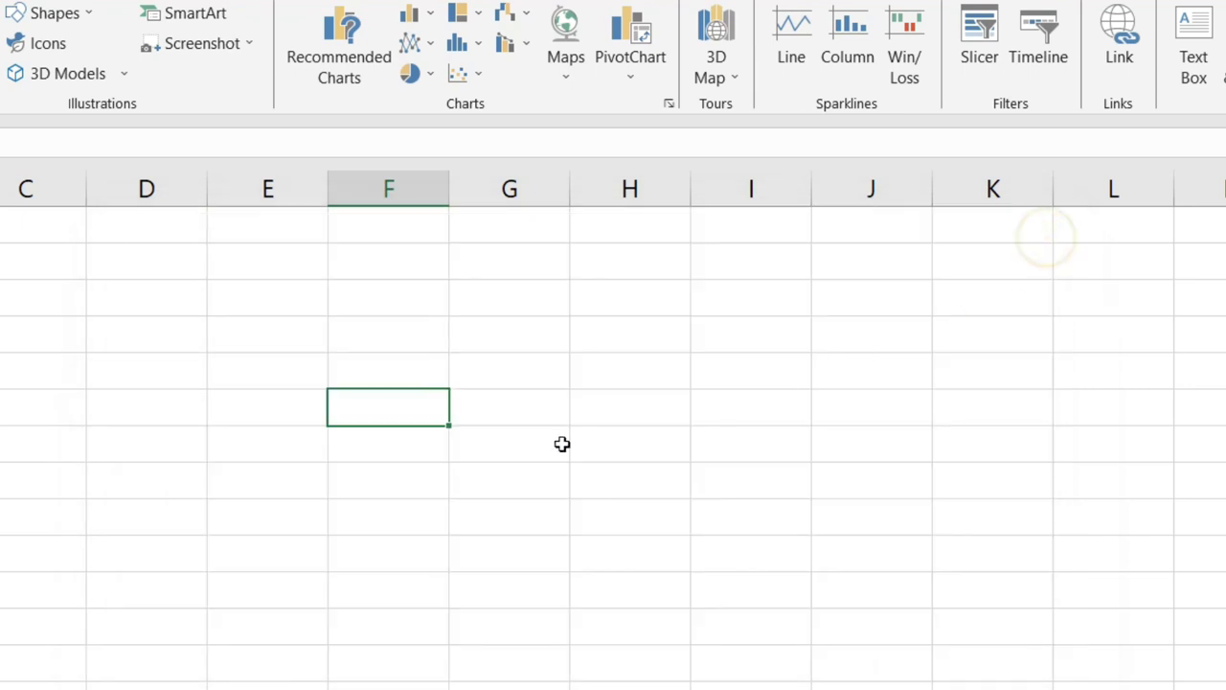
Enter the word 'folder' in cell E5.
{"action": "left_click", "coordinate": [298, 372]}
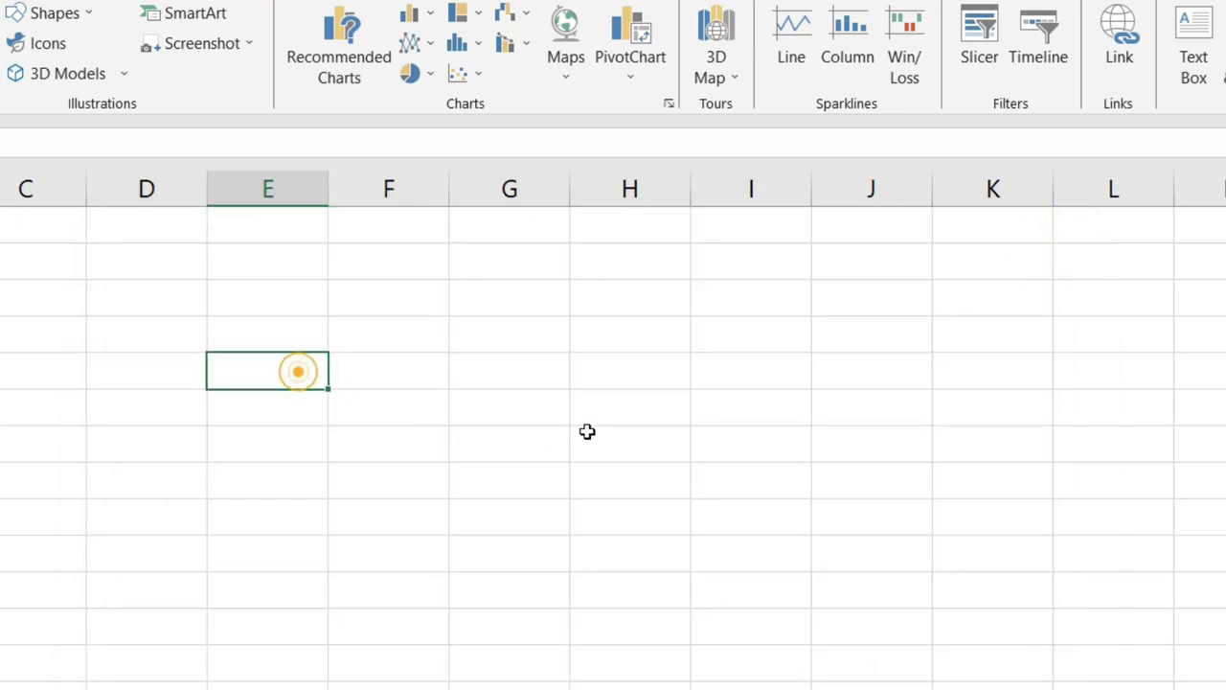
{"action": "type", "text": "foll"}
{"action": "key", "text": "BackSpace"}
{"action": "type", "text": "der"}
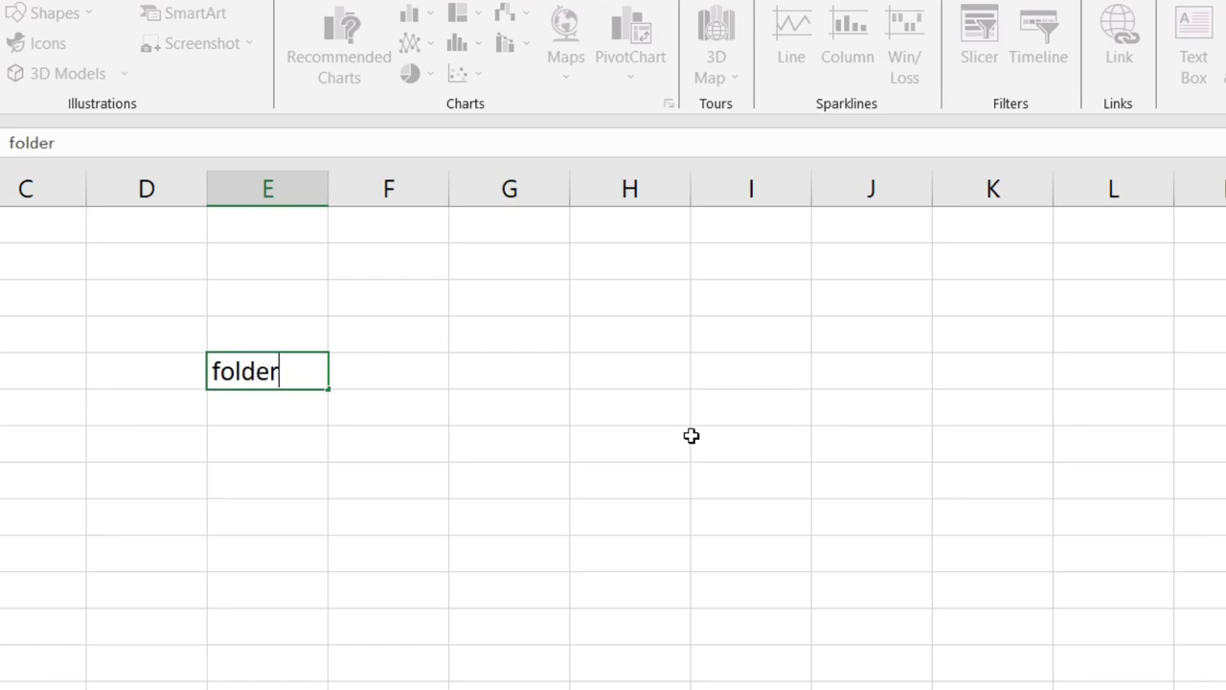
{"action": "left_click", "coordinate": [539, 575]}
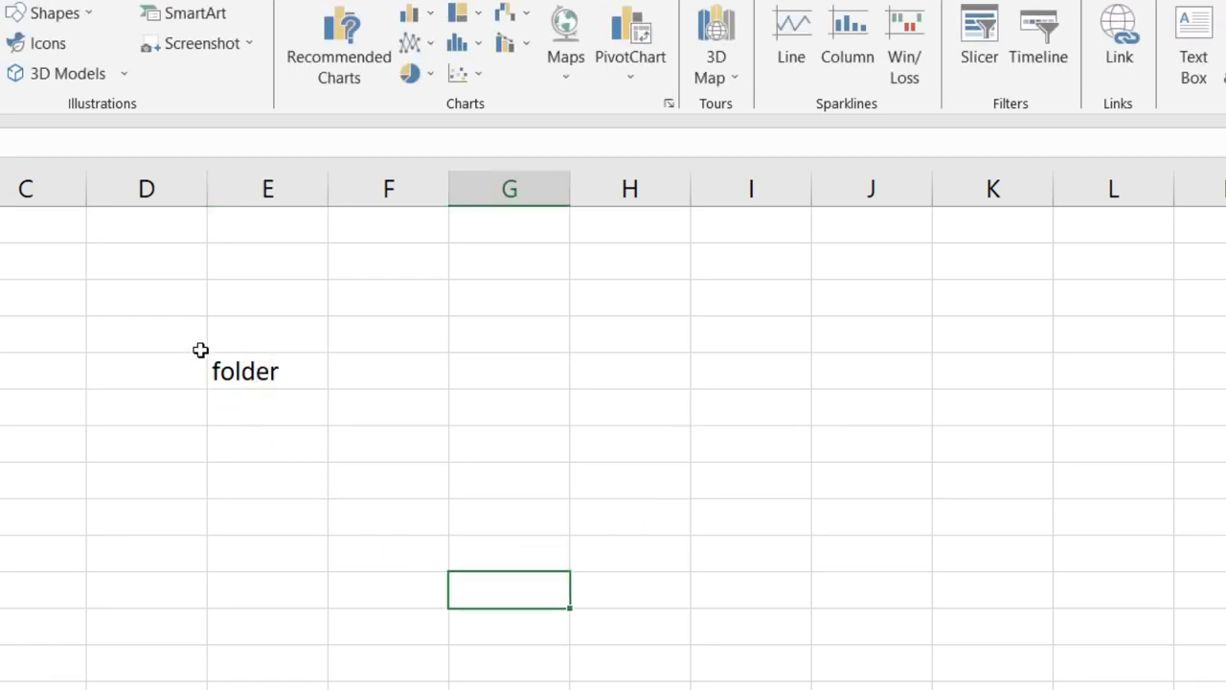
Open Insert Hyperlink for the E5 folder cell and browse for a target file.
{"action": "left_click", "coordinate": [258, 376]}
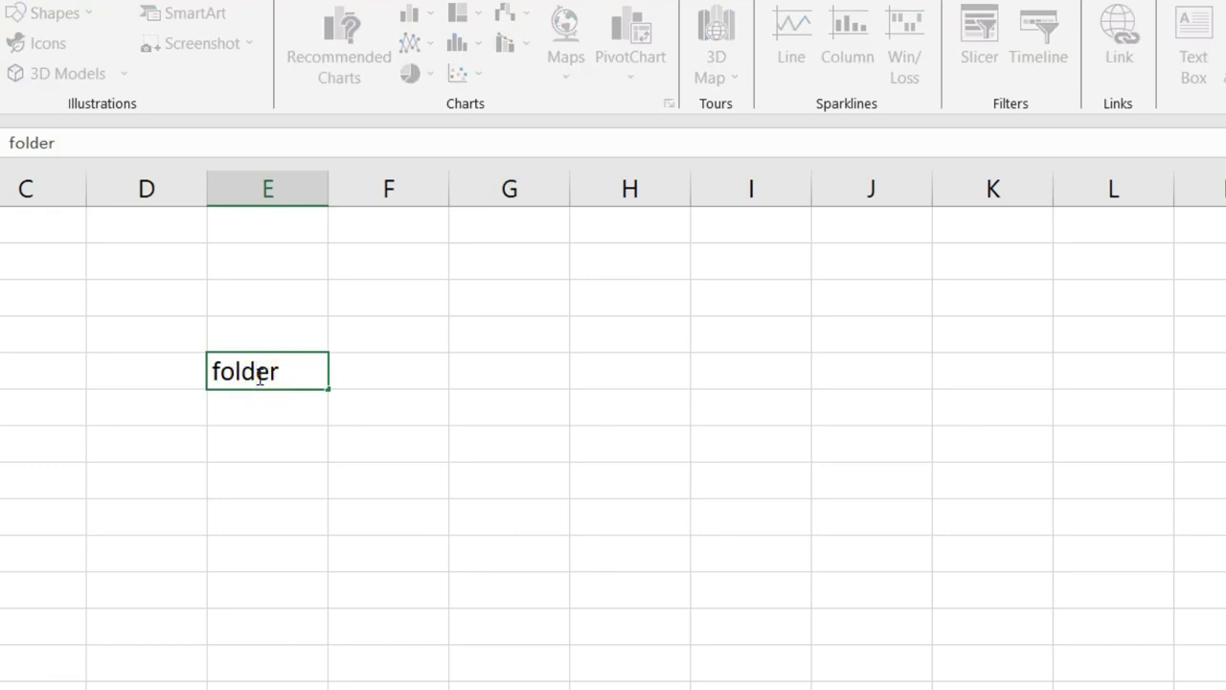
{"action": "left_click", "coordinate": [400, 448]}
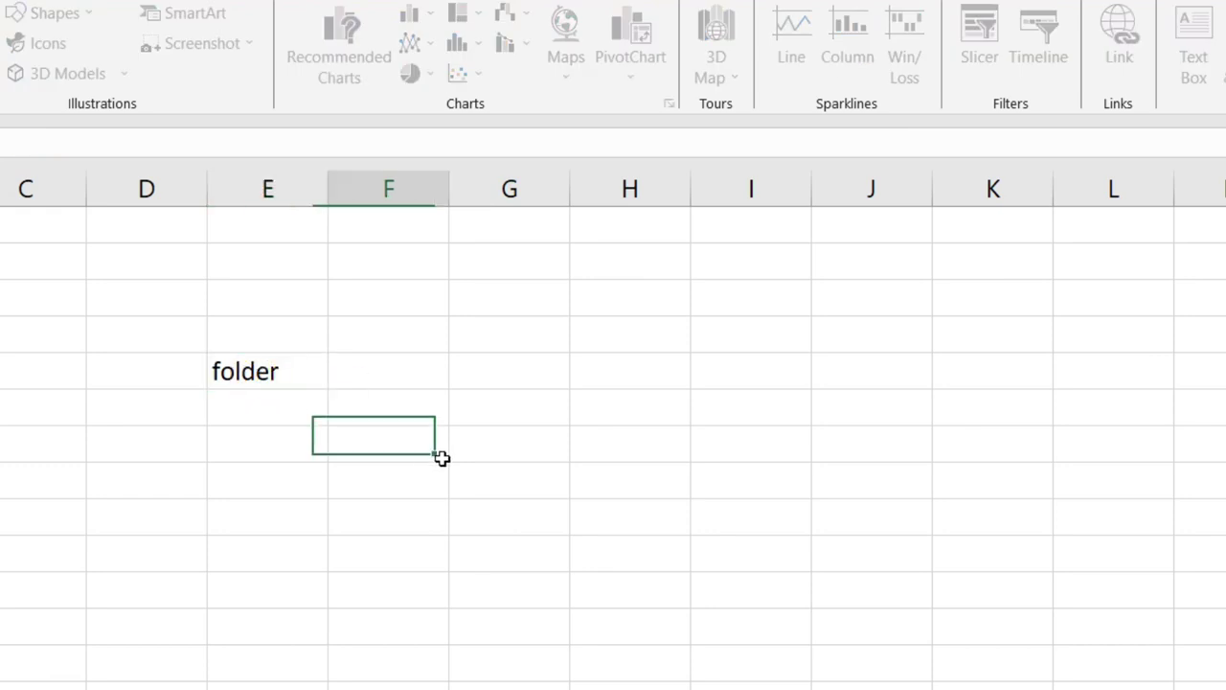
{"action": "left_click", "coordinate": [242, 371]}
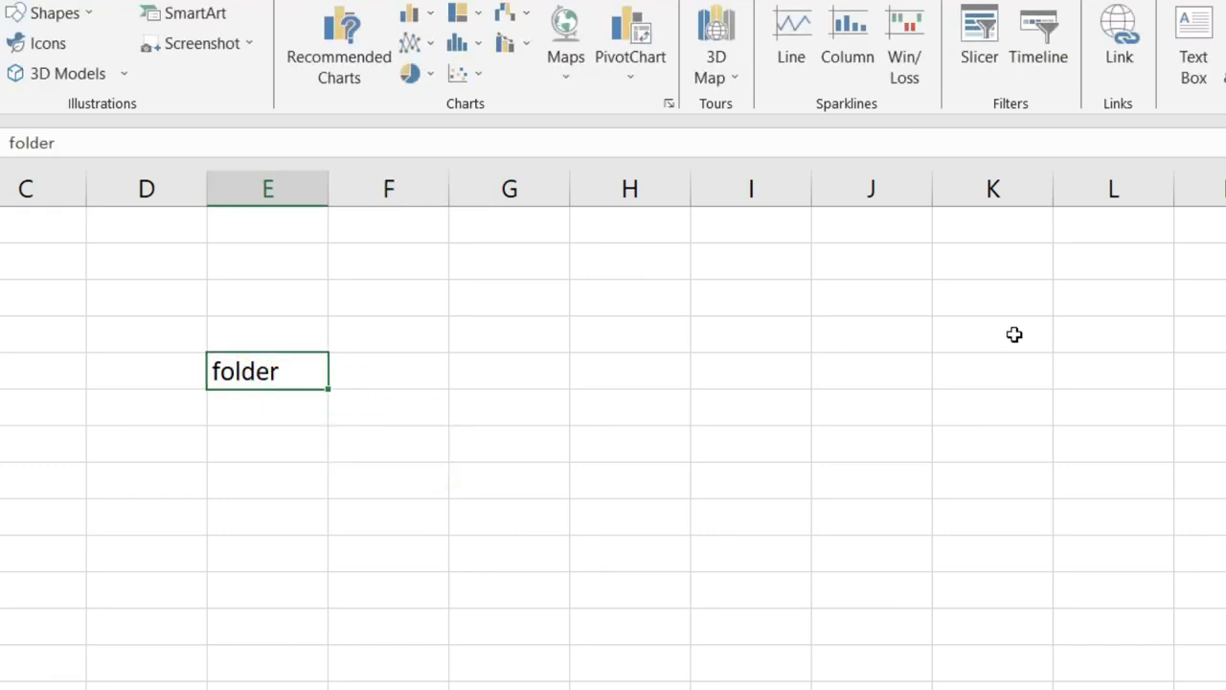
{"action": "left_click", "coordinate": [1127, 56]}
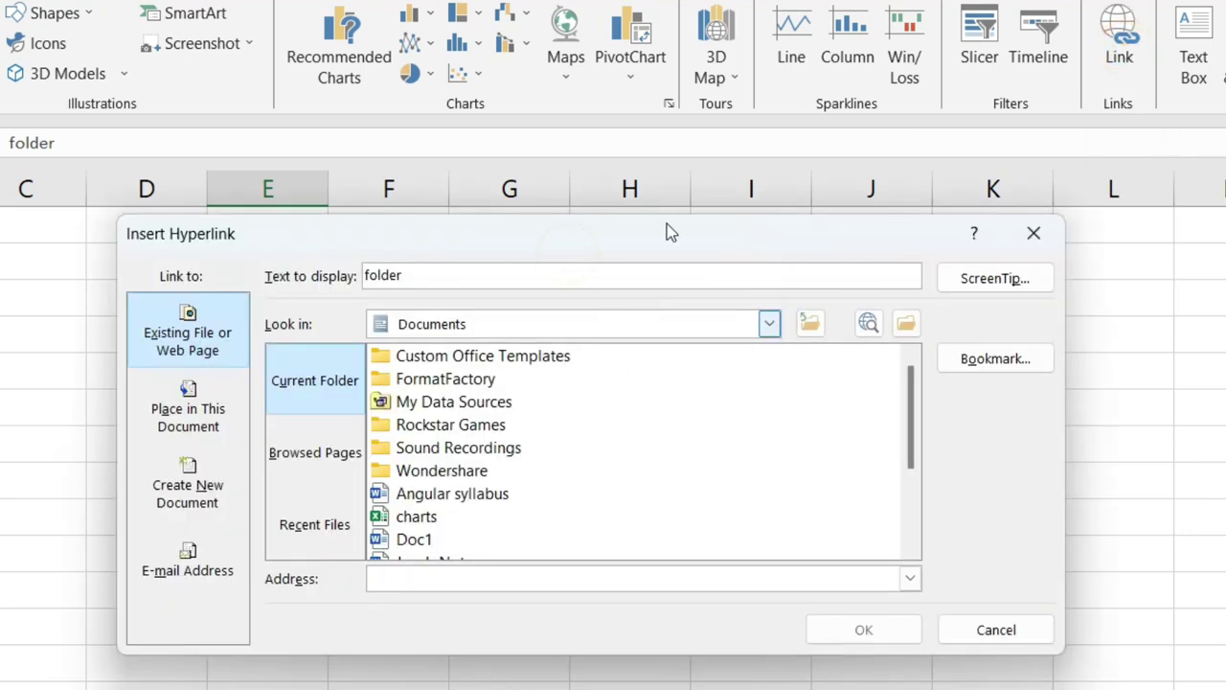
{"action": "left_click_drag", "start_coordinate": [645, 236], "coordinate": [626, 348]}
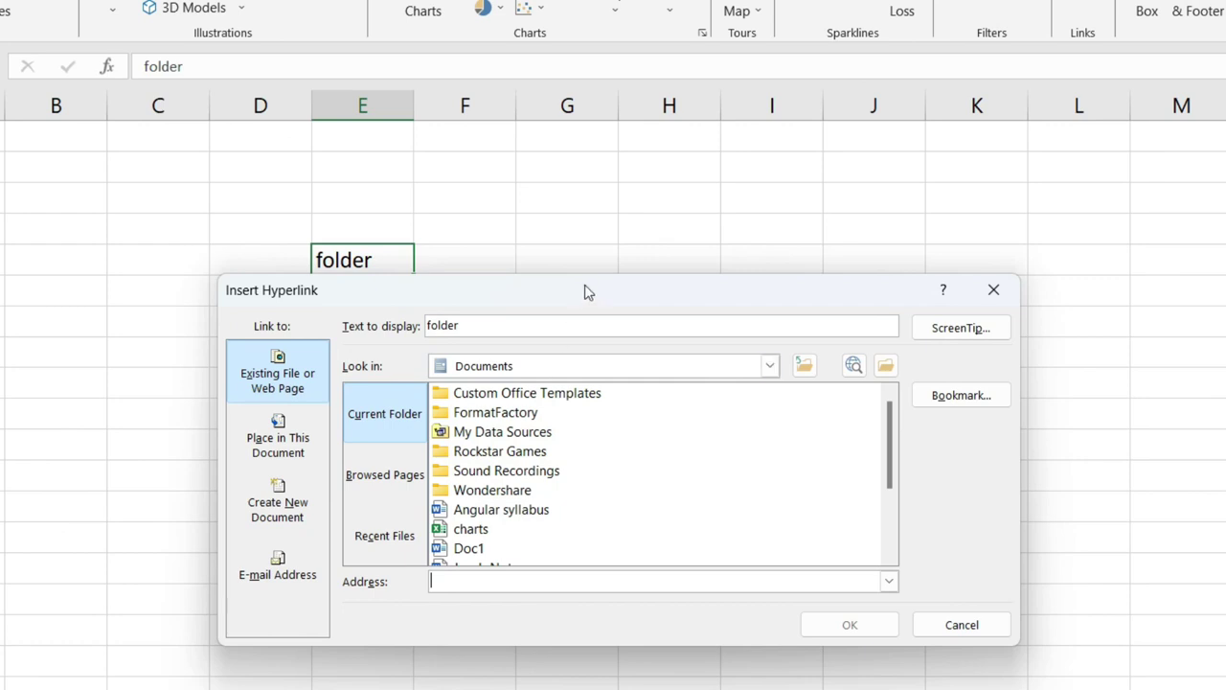
{"action": "left_click_drag", "start_coordinate": [587, 290], "coordinate": [615, 188]}
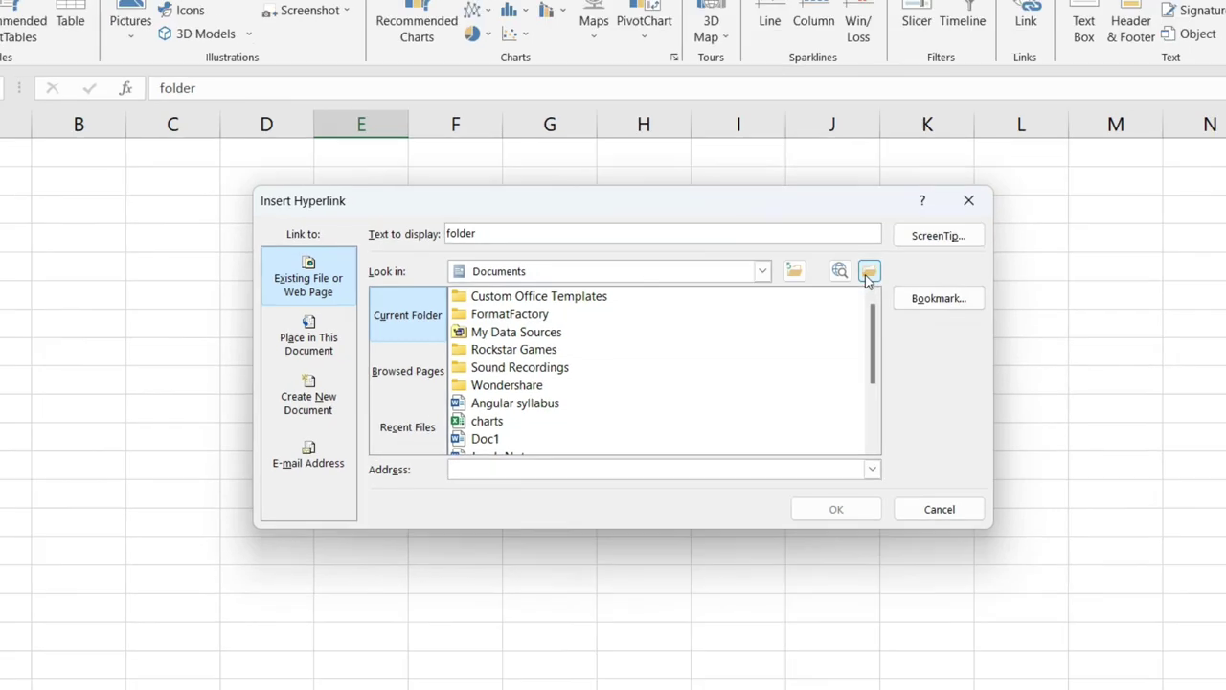
{"action": "left_click", "coordinate": [913, 266]}
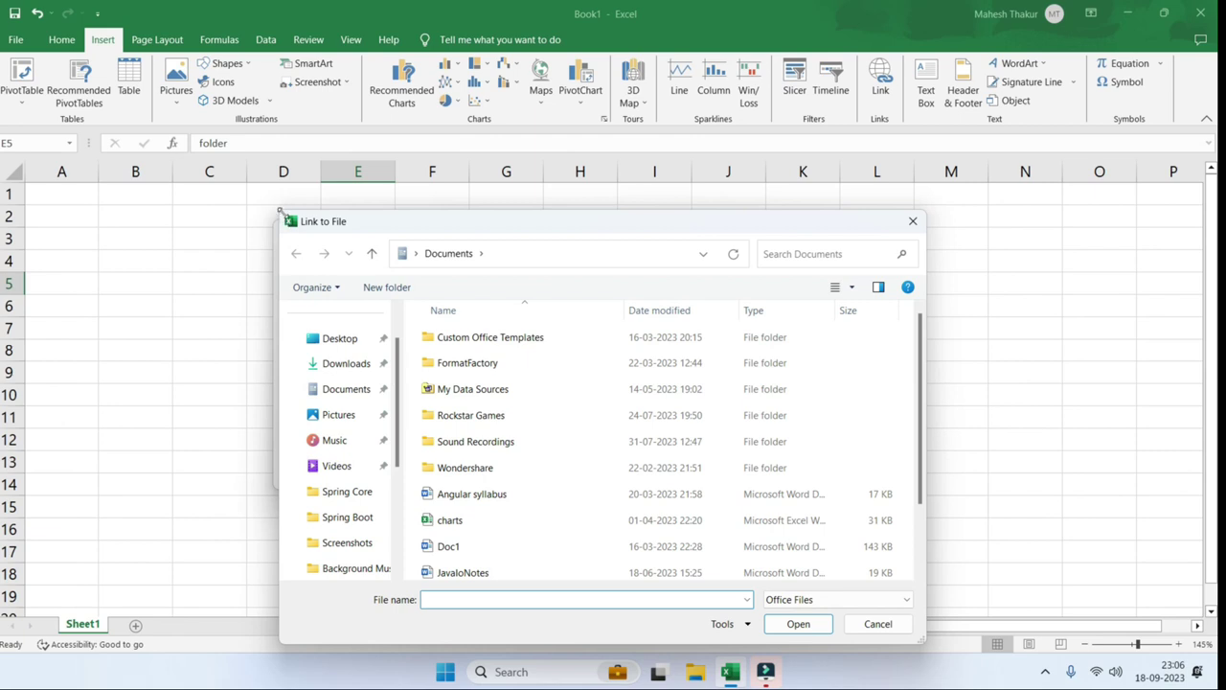
Enlarge the Link to File browser, select Rockstar Games, then cancel it.
{"action": "left_click_drag", "start_coordinate": [279, 211], "coordinate": [161, 80]}
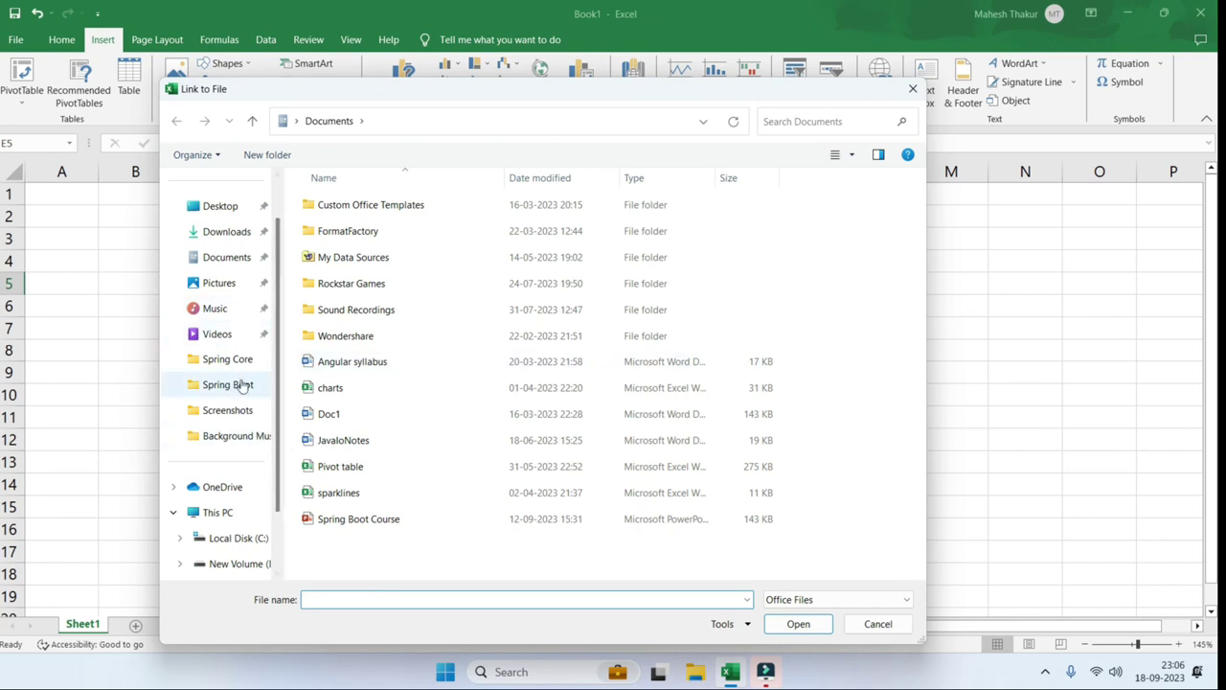
{"action": "left_click", "coordinate": [350, 285]}
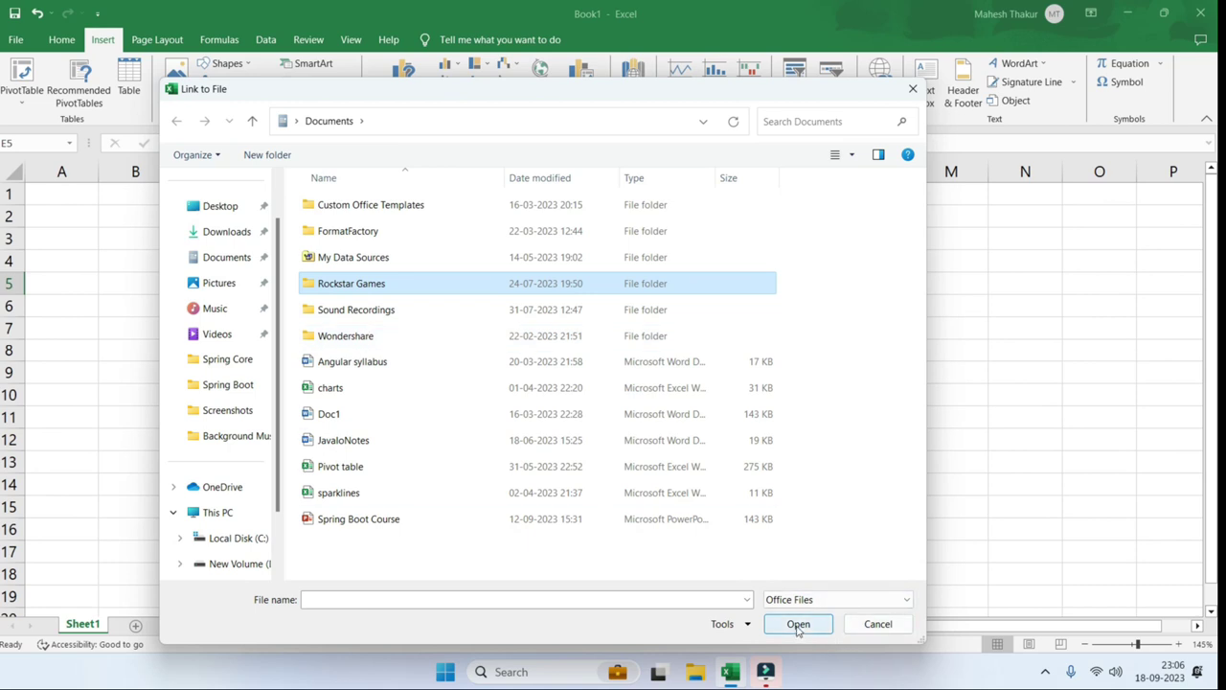
{"action": "left_click", "coordinate": [877, 624]}
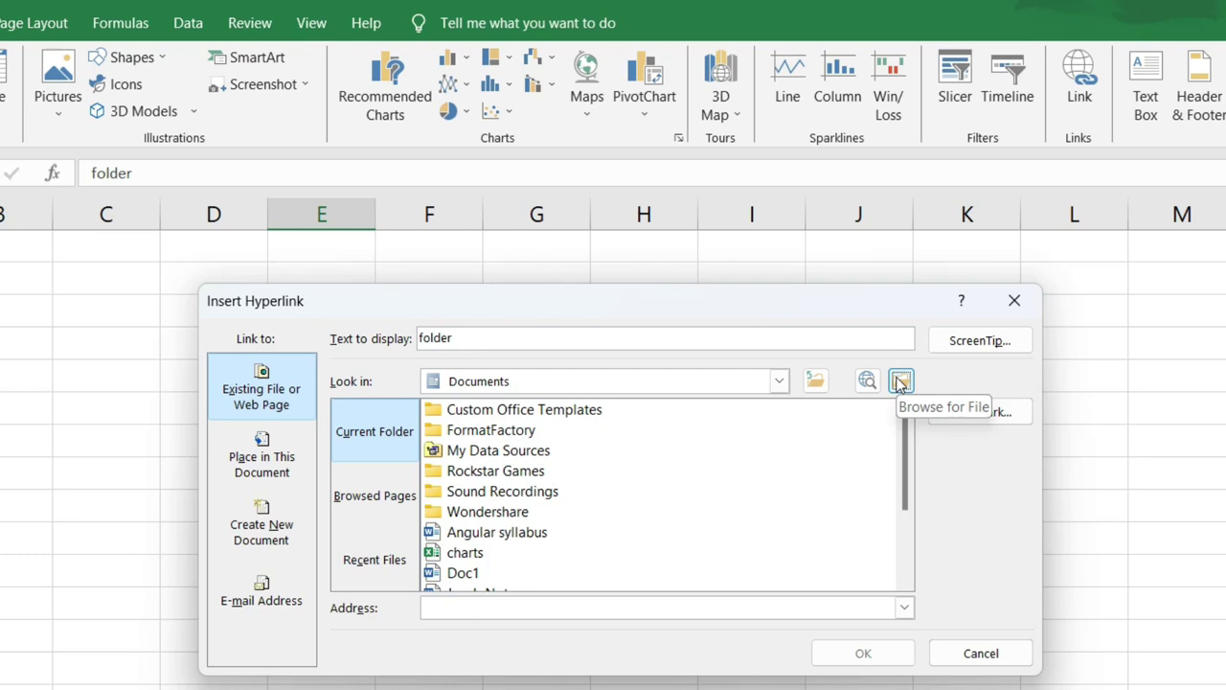
Link the E5 folder cell to the Rockstar Games folder in Documents.
{"action": "left_click", "coordinate": [526, 412]}
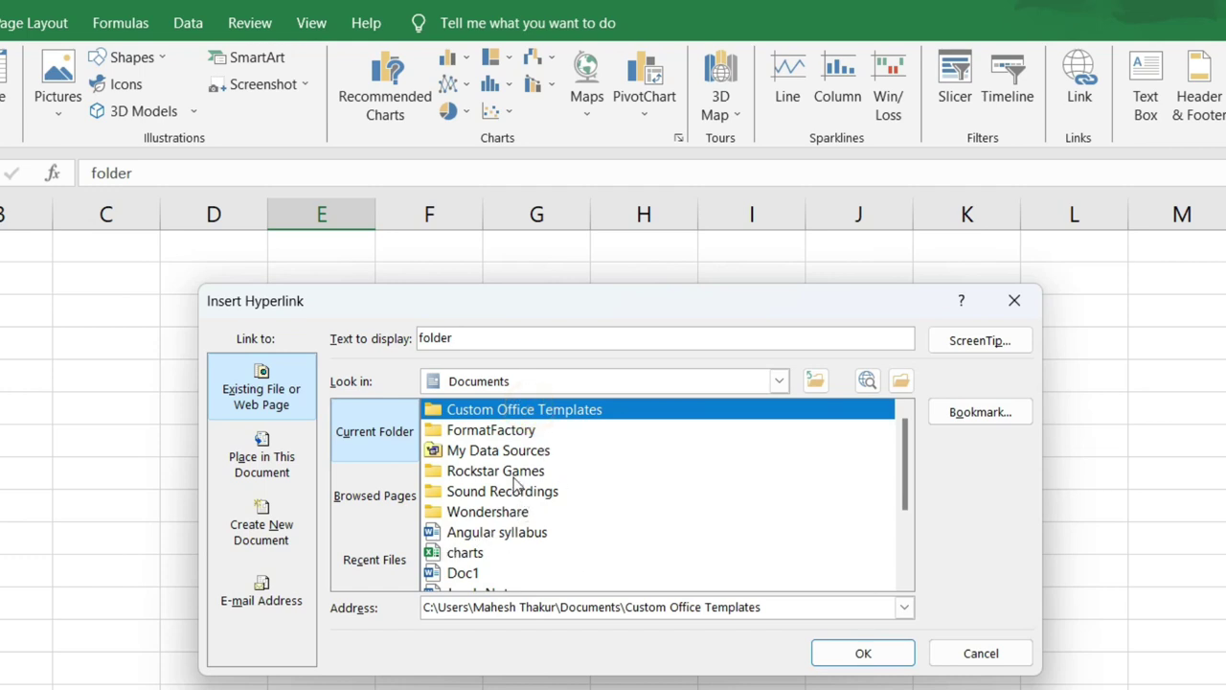
{"action": "left_click", "coordinate": [518, 471]}
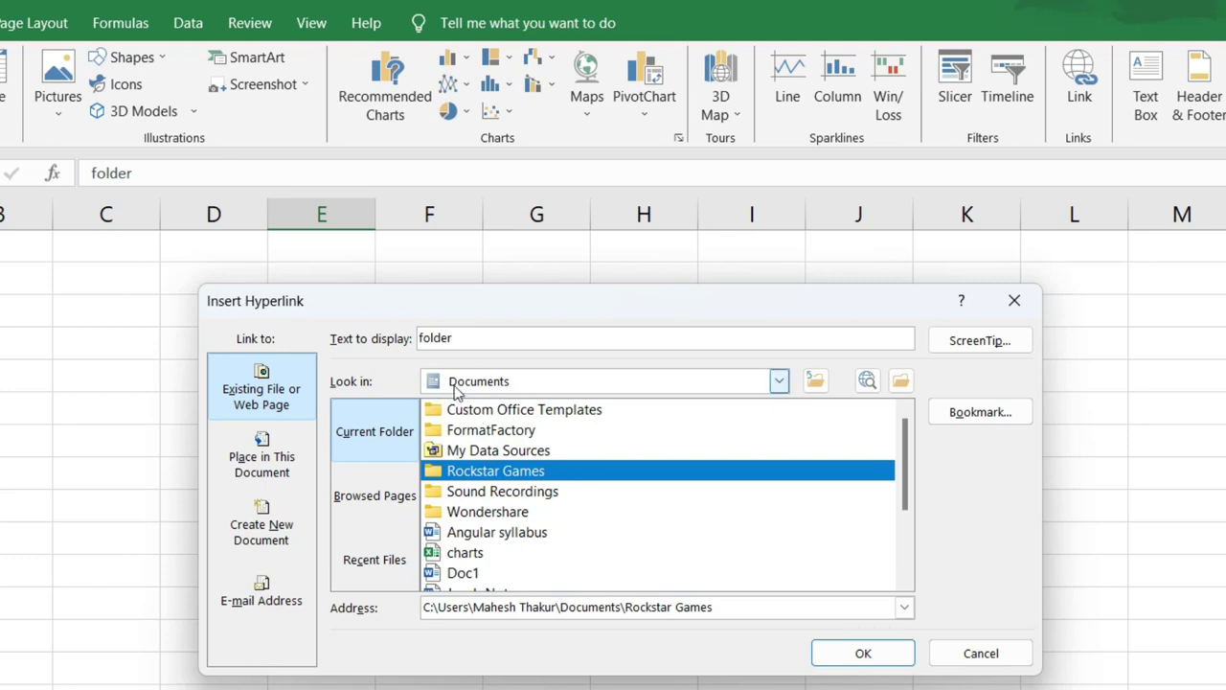
{"action": "left_click", "coordinate": [779, 381]}
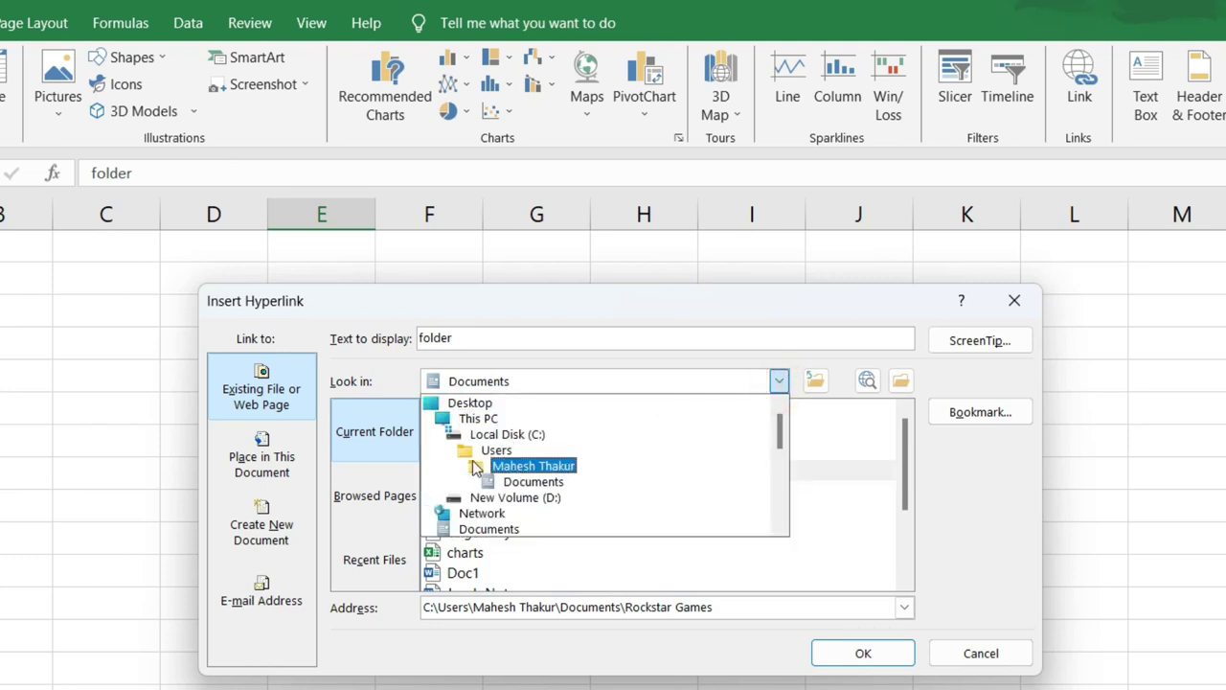
{"action": "scroll", "coordinate": [479, 470], "scroll_direction": "down", "scroll_amount": 1}
{"action": "scroll", "coordinate": [466, 500], "scroll_direction": "down", "scroll_amount": 2}
{"action": "scroll", "coordinate": [467, 500], "scroll_direction": "down", "scroll_amount": 2}
{"action": "scroll", "coordinate": [466, 500], "scroll_direction": "down", "scroll_amount": 2}
{"action": "scroll", "coordinate": [468, 501], "scroll_direction": "down", "scroll_amount": 1}
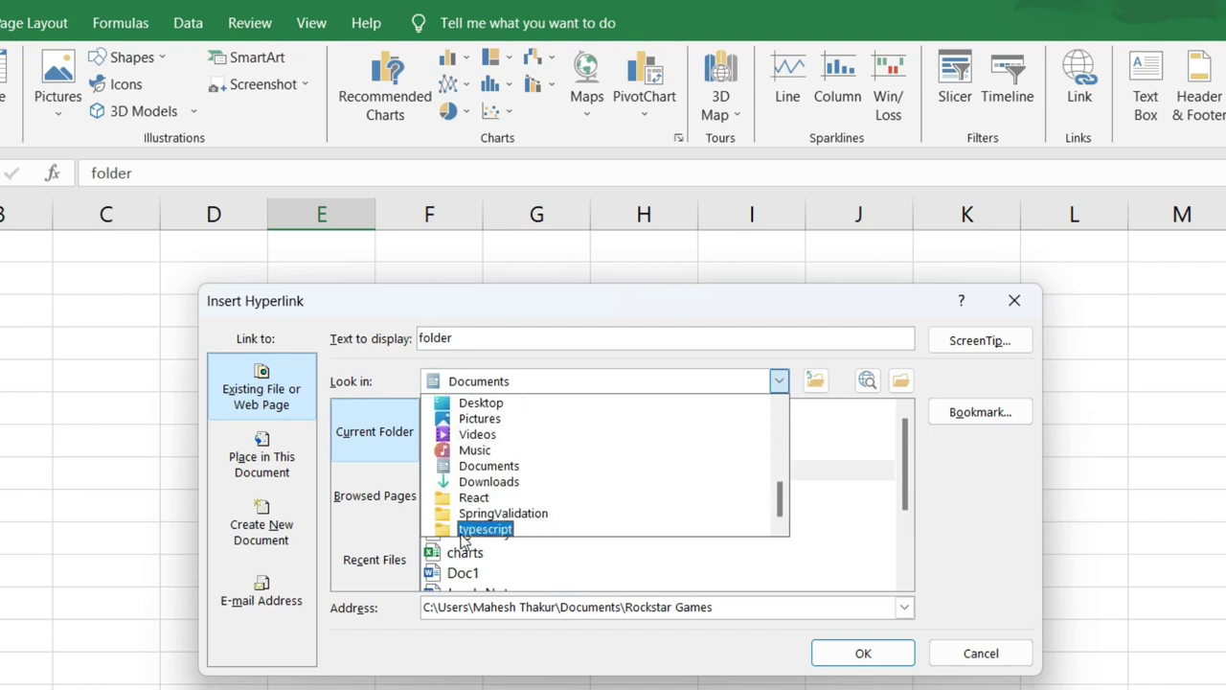
{"action": "left_click", "coordinate": [499, 484]}
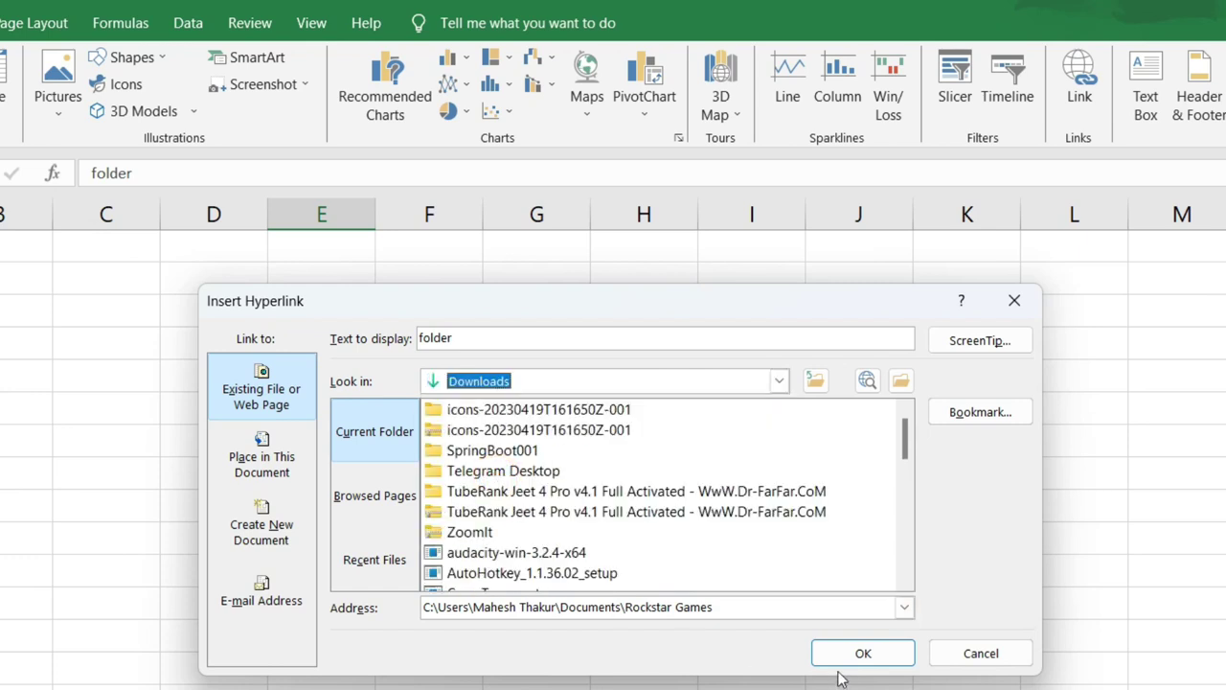
{"action": "left_click", "coordinate": [863, 653]}
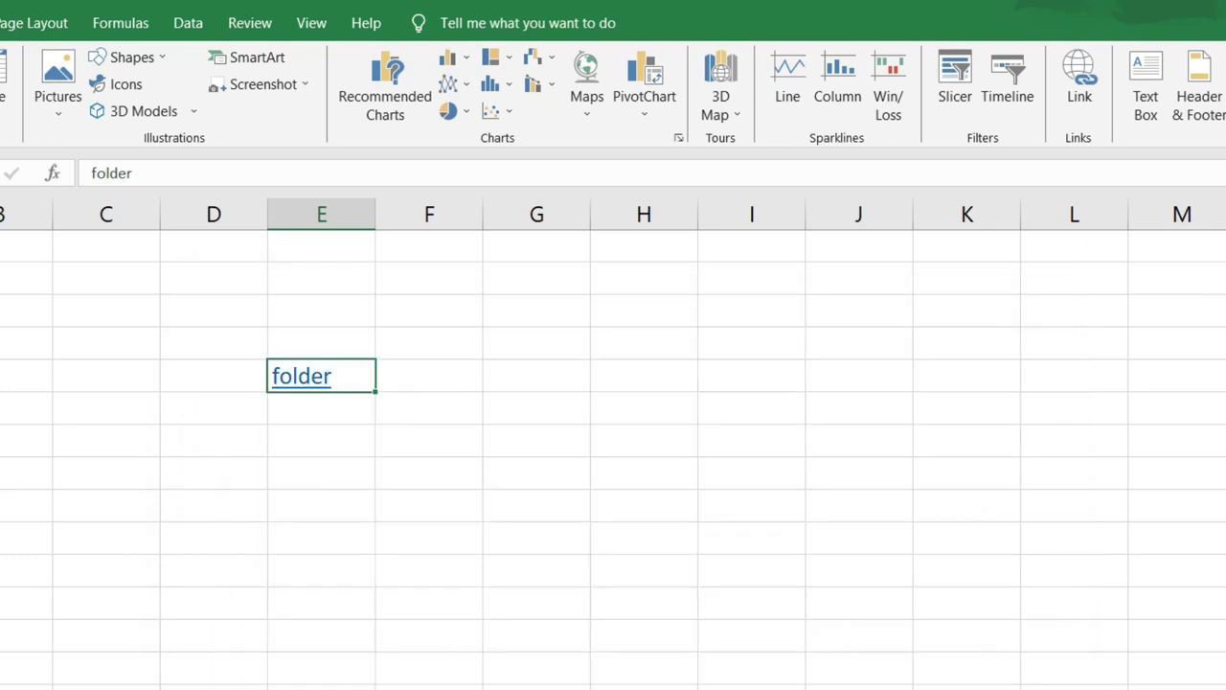
Test the folder link, accept the security notice, and close File Explorer.
{"action": "left_click", "coordinate": [303, 380]}
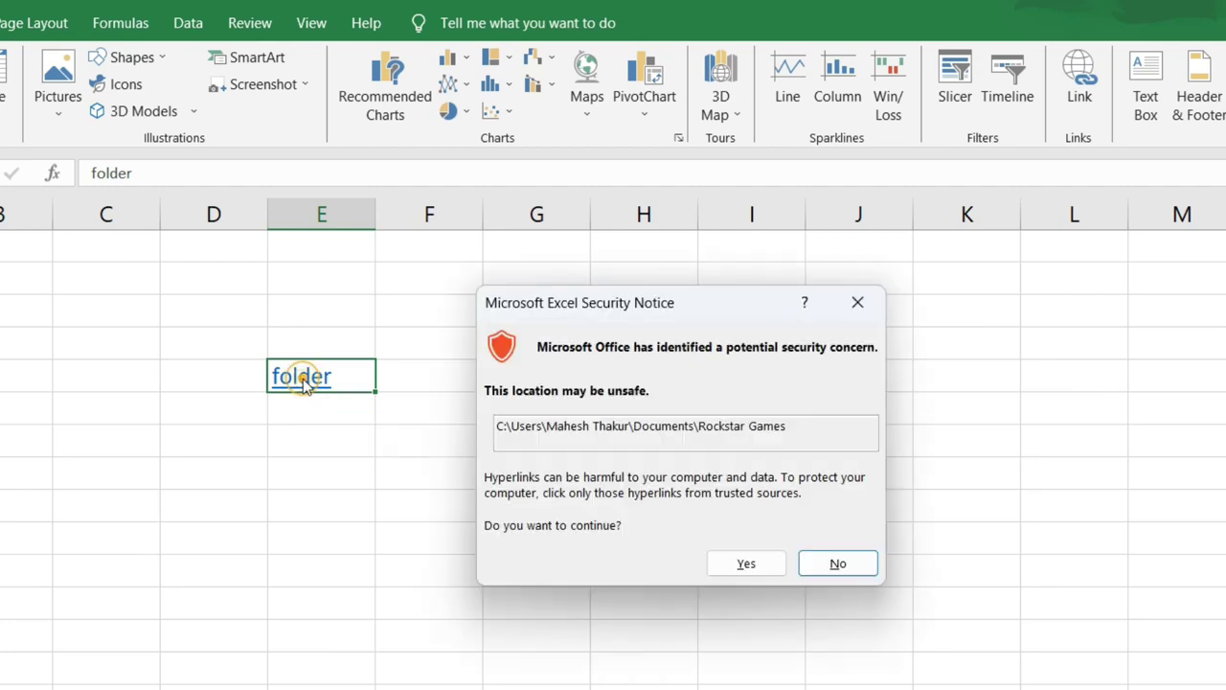
{"action": "left_click", "coordinate": [746, 564]}
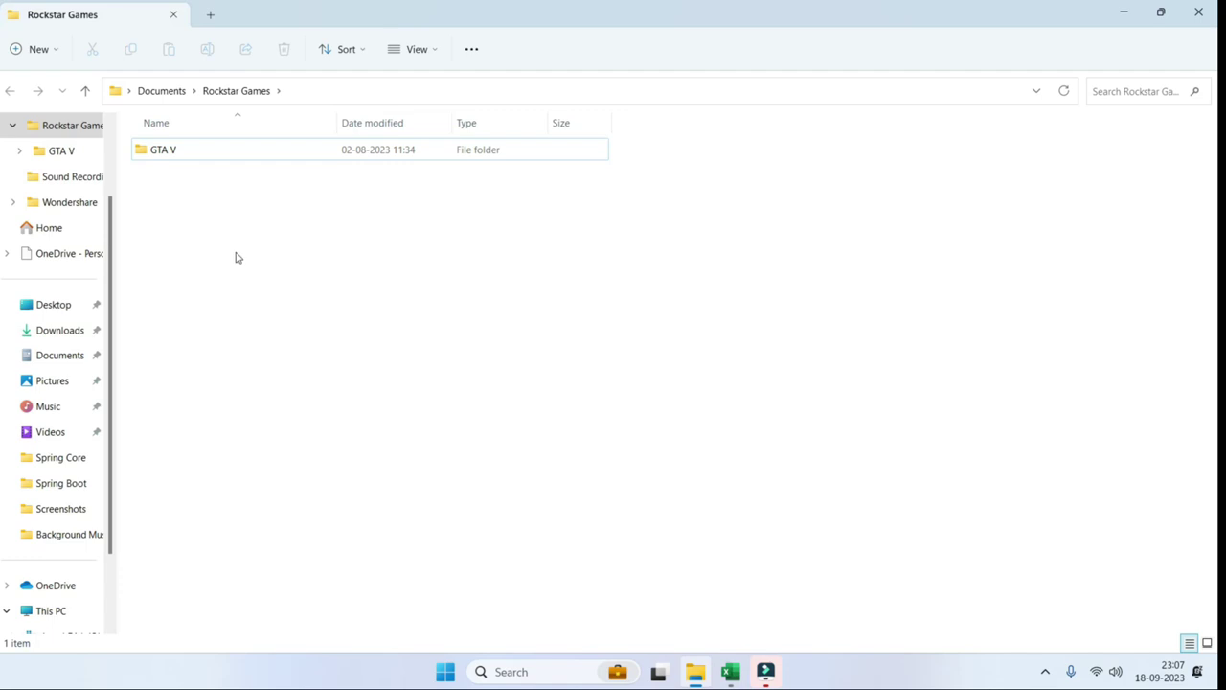
{"action": "left_click", "coordinate": [1197, 15]}
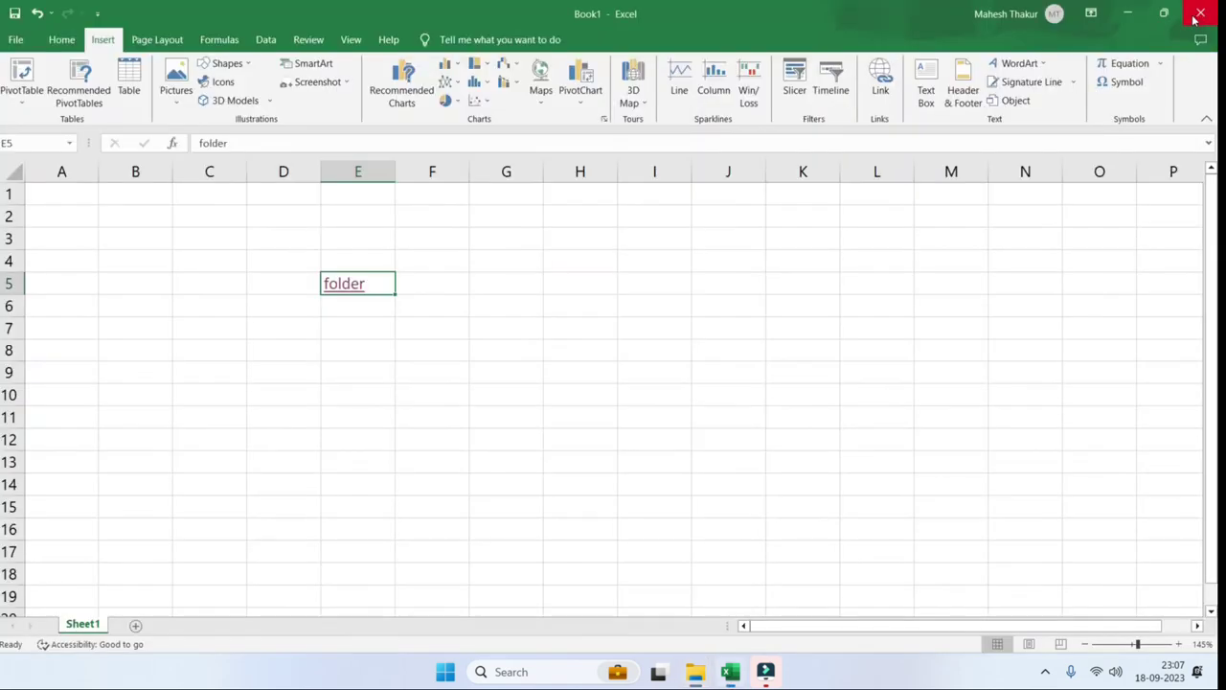
Enter the word 'file' in cell E6.
{"action": "left_click", "coordinate": [356, 308]}
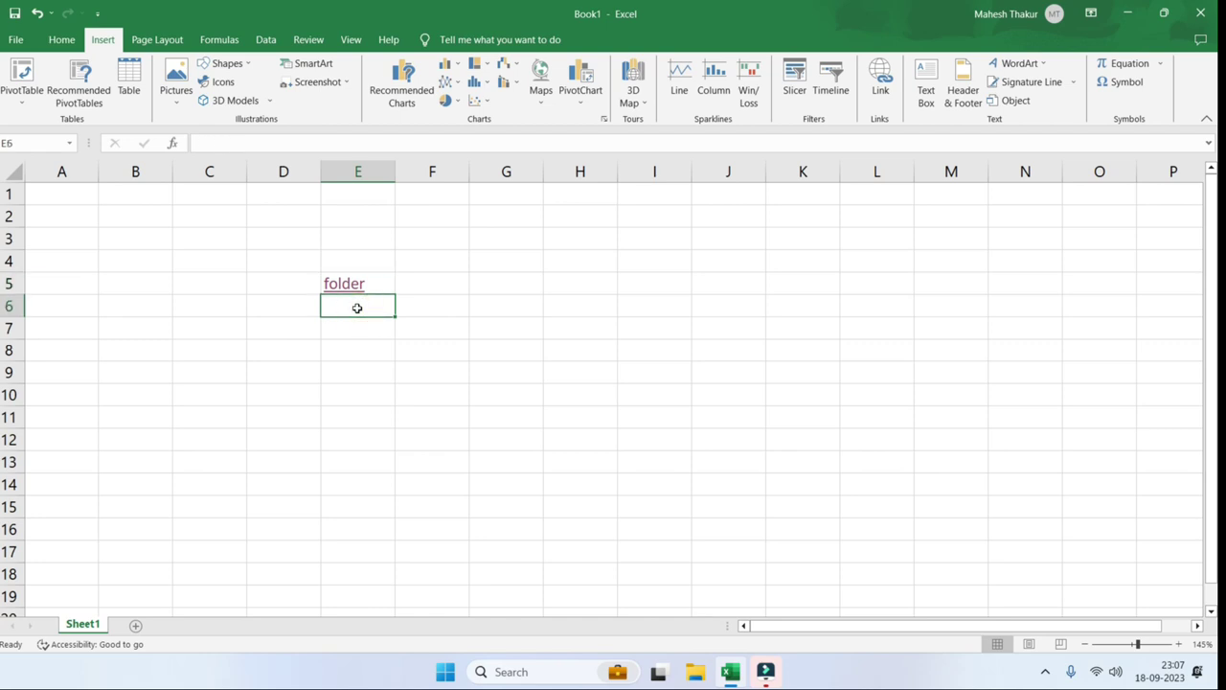
{"action": "type", "text": "file"}
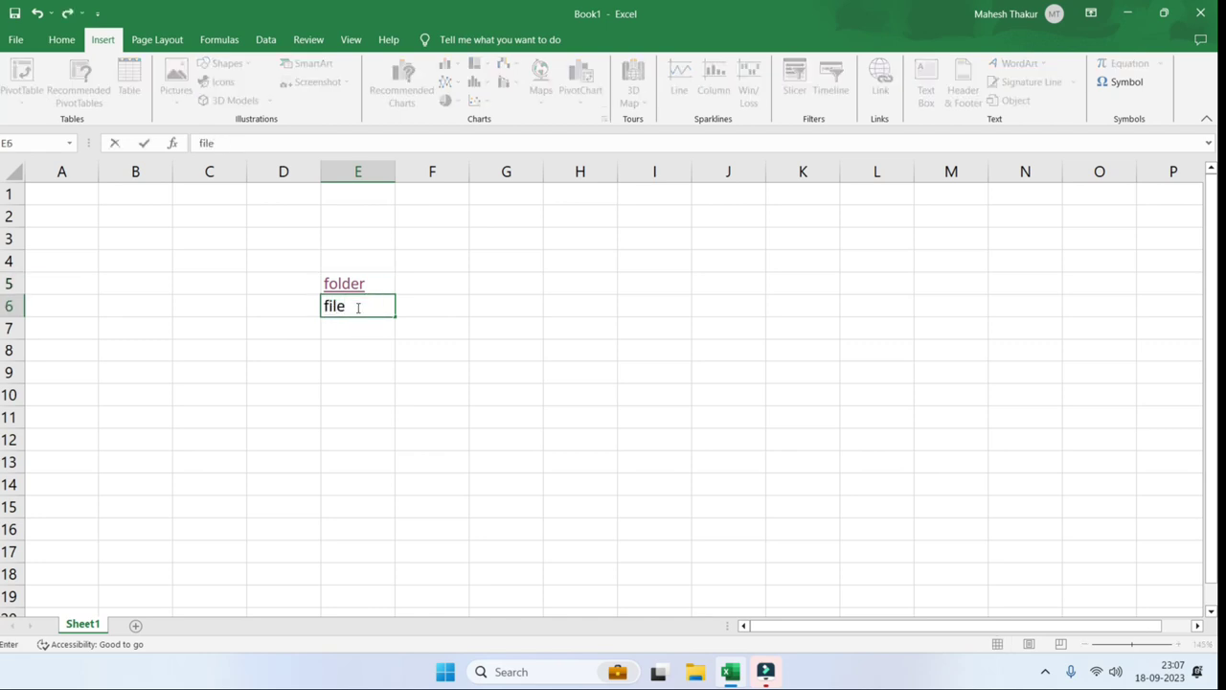
{"action": "left_click", "coordinate": [358, 377]}
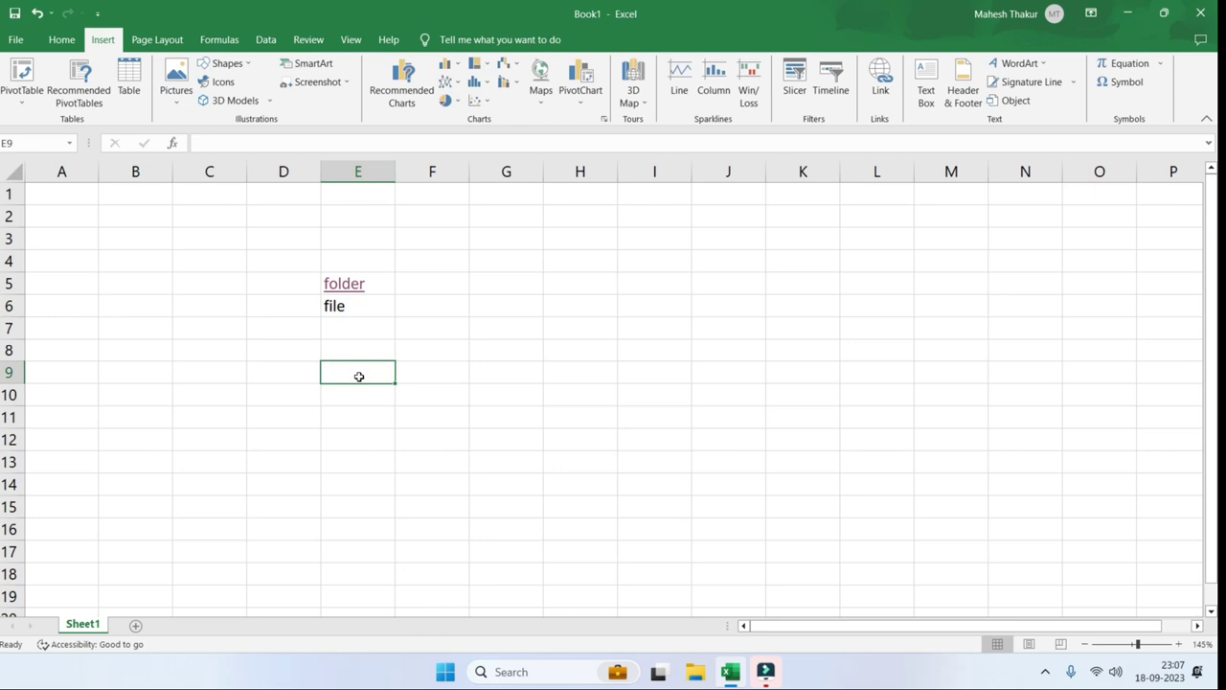
Start a hyperlink for E6 with Angular syllabus in Documents as the target.
{"action": "left_click", "coordinate": [339, 305]}
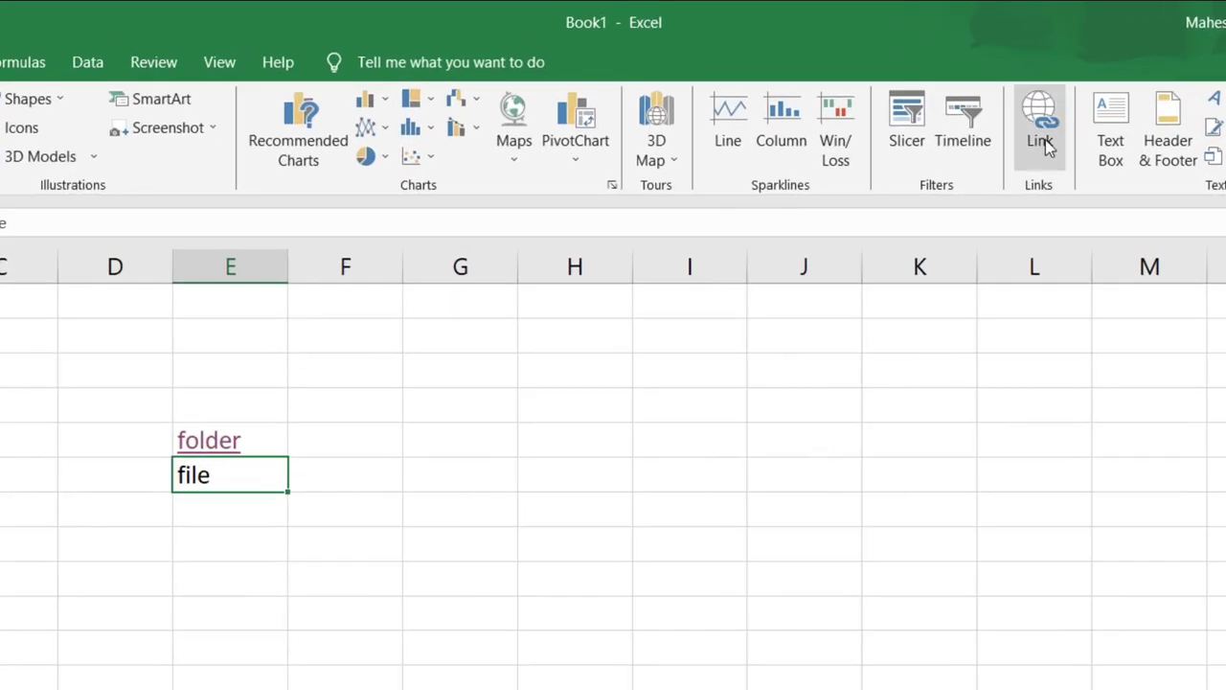
{"action": "left_click", "coordinate": [1047, 144]}
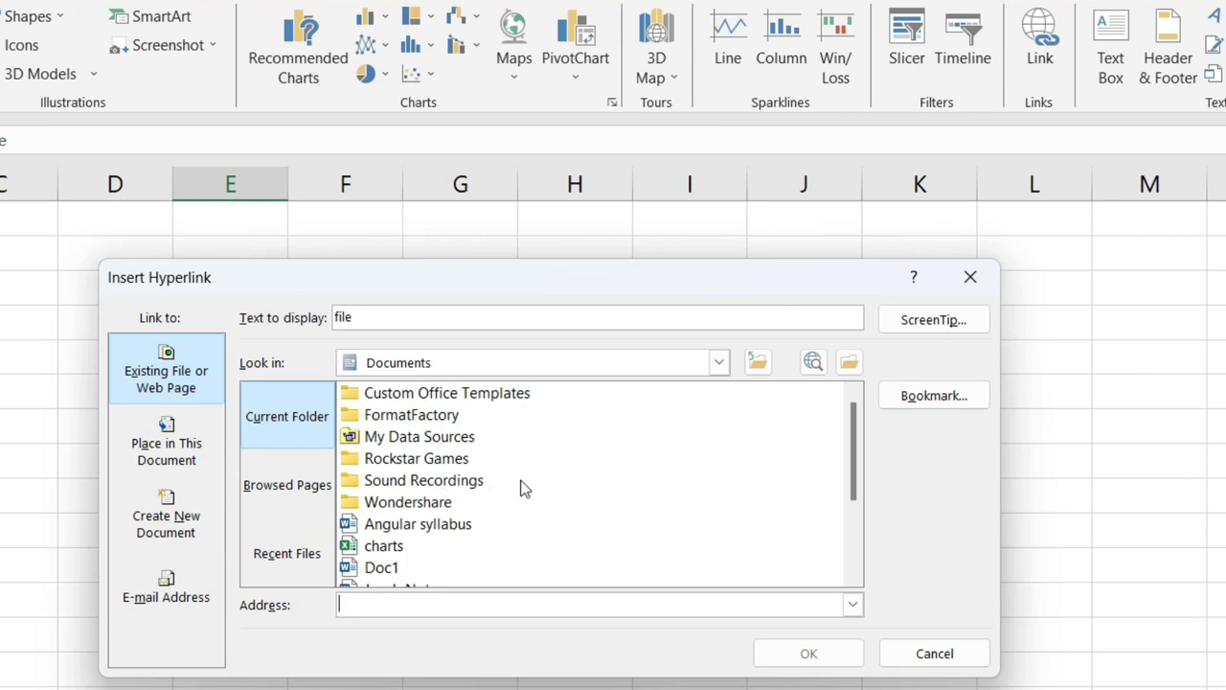
{"action": "scroll", "coordinate": [480, 531], "scroll_direction": "down", "scroll_amount": 1}
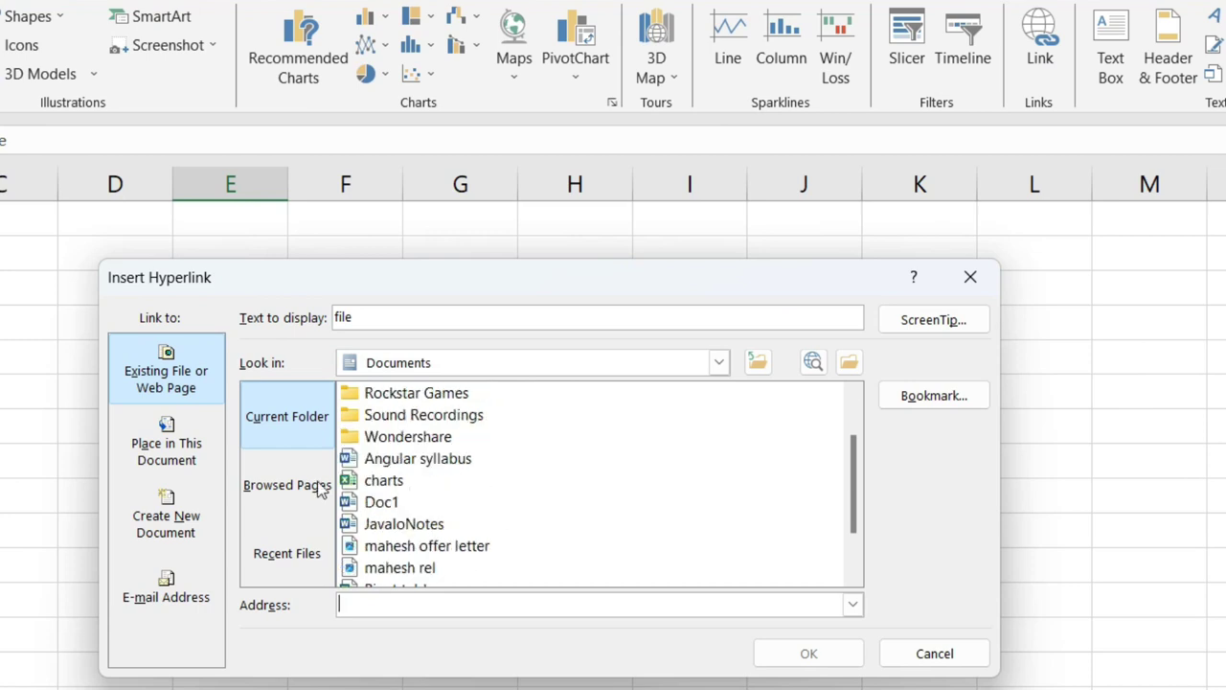
{"action": "left_click", "coordinate": [436, 460]}
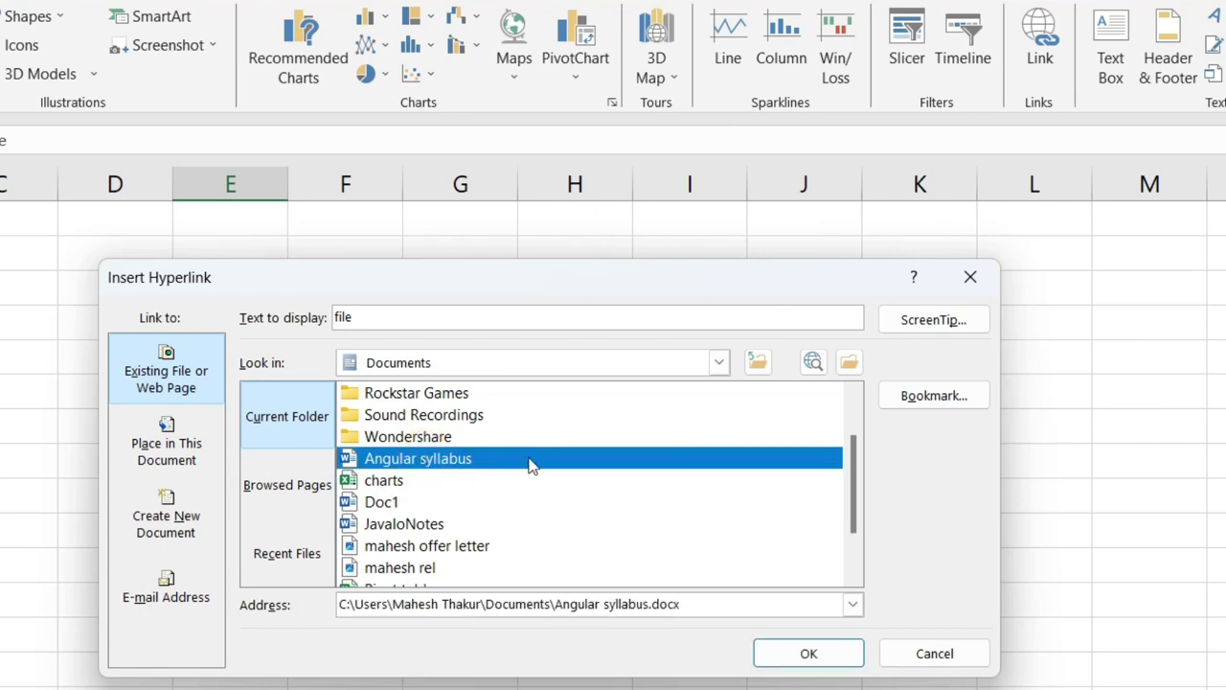
{"action": "scroll", "coordinate": [498, 514], "scroll_direction": "down", "scroll_amount": 1}
{"action": "scroll", "coordinate": [493, 513], "scroll_direction": "up", "scroll_amount": 2}
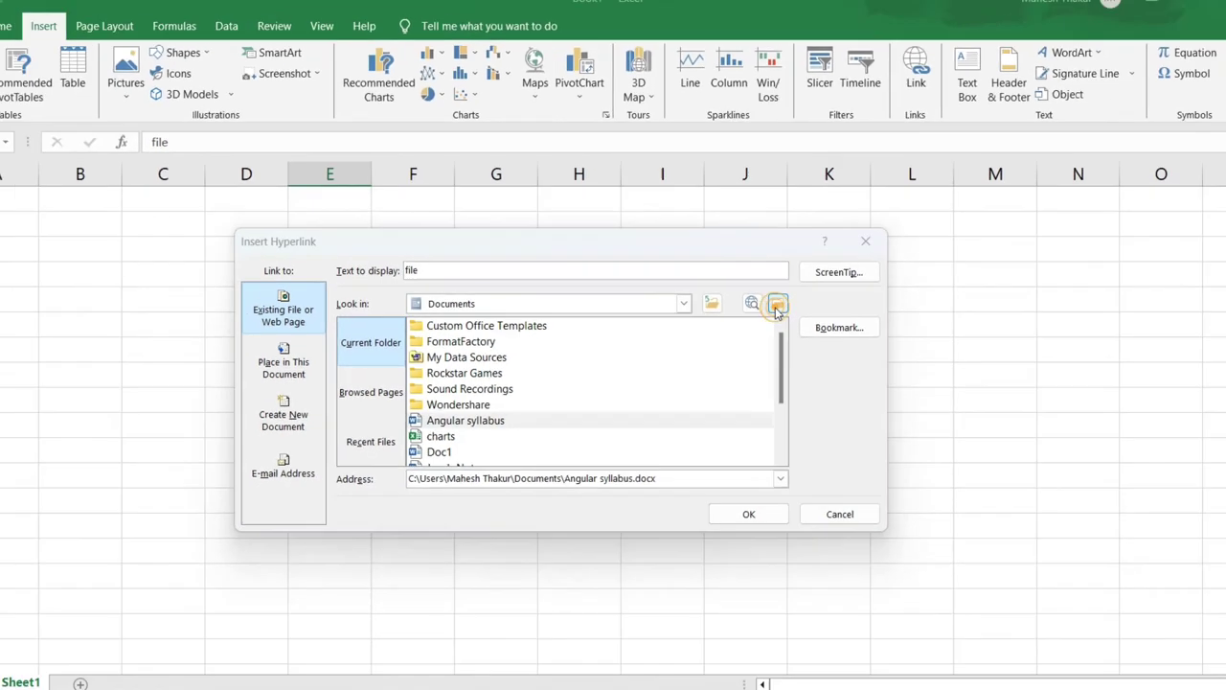
Link E6 to IPW Ongoing - ending Feb & Mar'23.xlsx from the Downloads folder.
{"action": "left_click", "coordinate": [848, 364]}
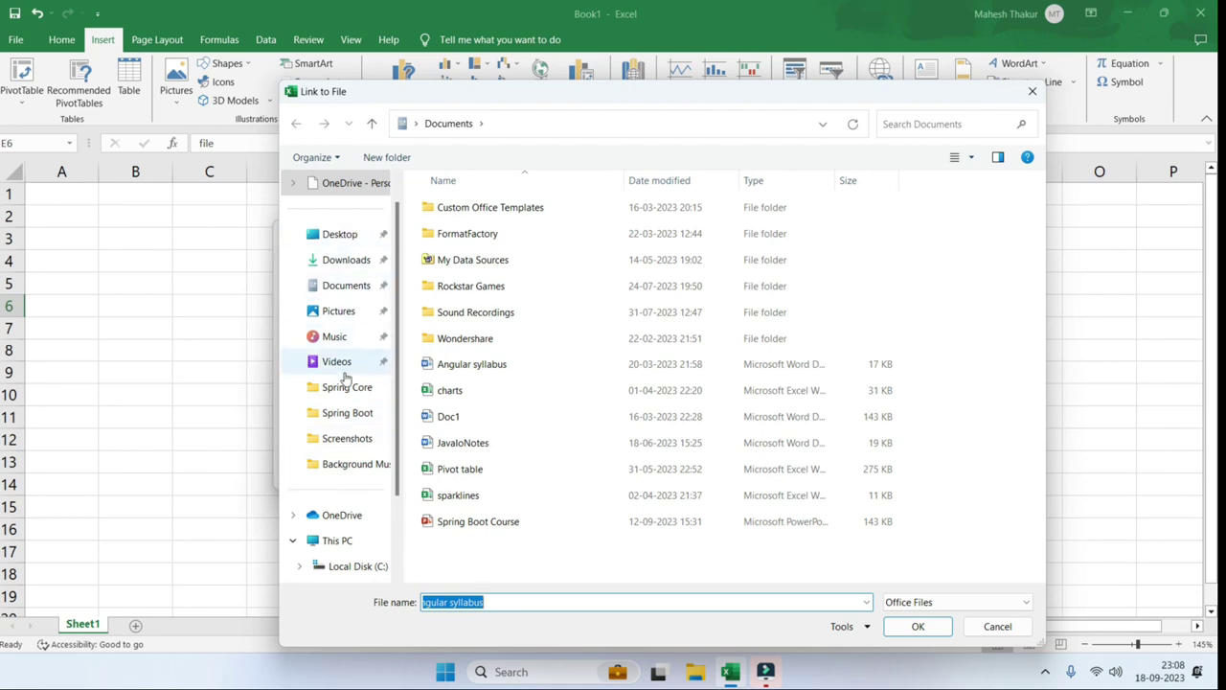
{"action": "left_click", "coordinate": [324, 289]}
{"action": "left_click", "coordinate": [338, 316]}
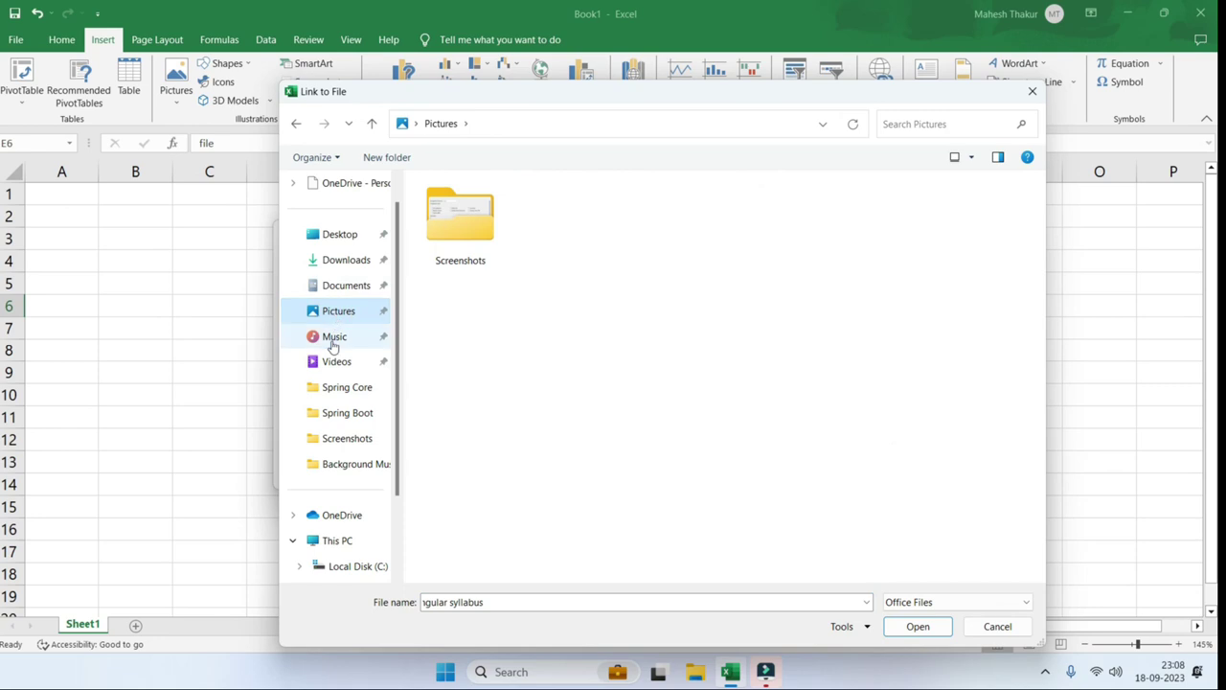
{"action": "left_click", "coordinate": [334, 343]}
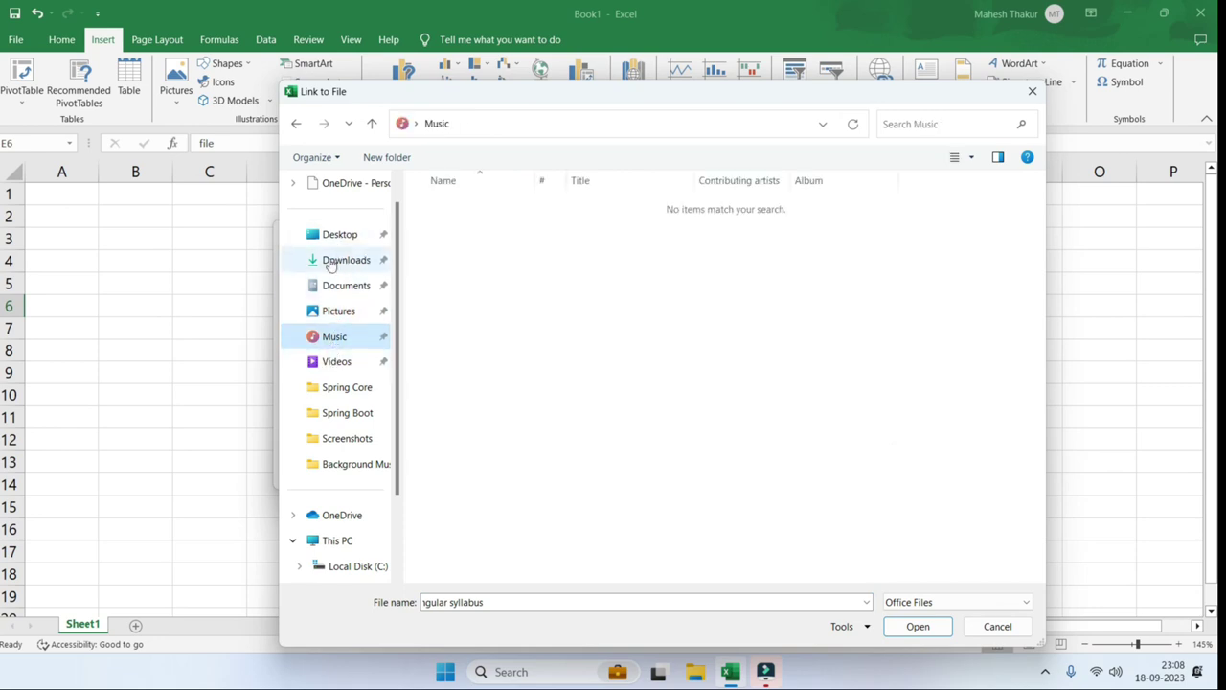
{"action": "left_click", "coordinate": [333, 264]}
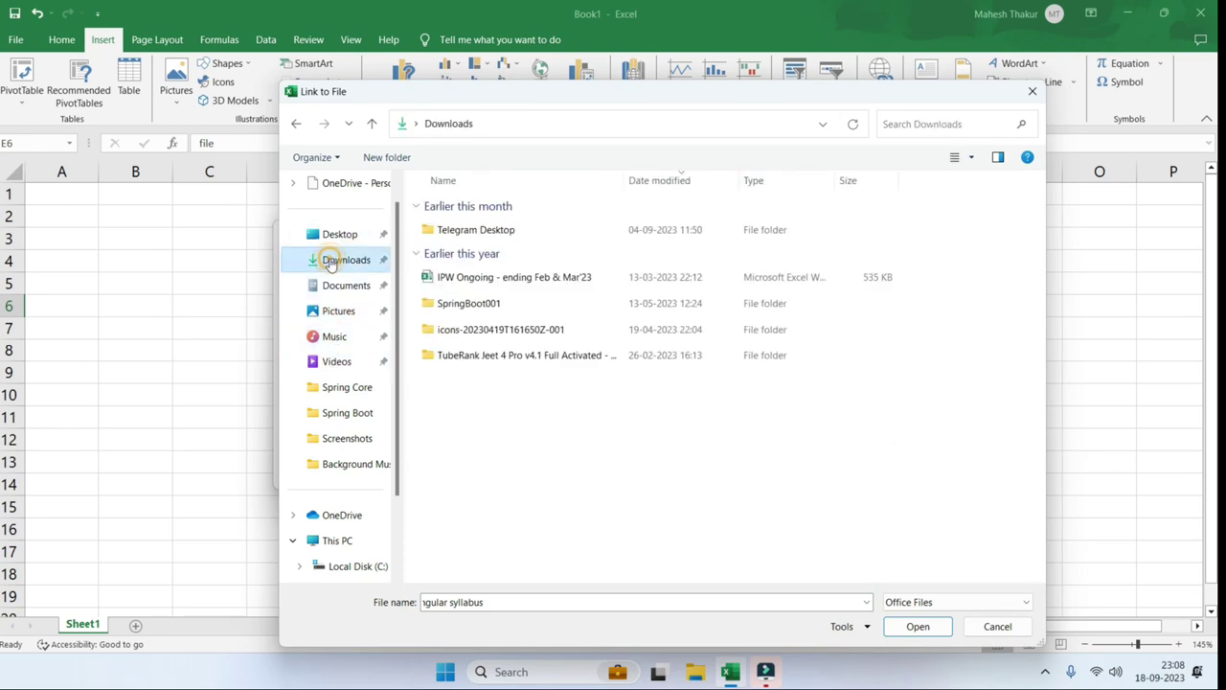
{"action": "left_click", "coordinate": [495, 277]}
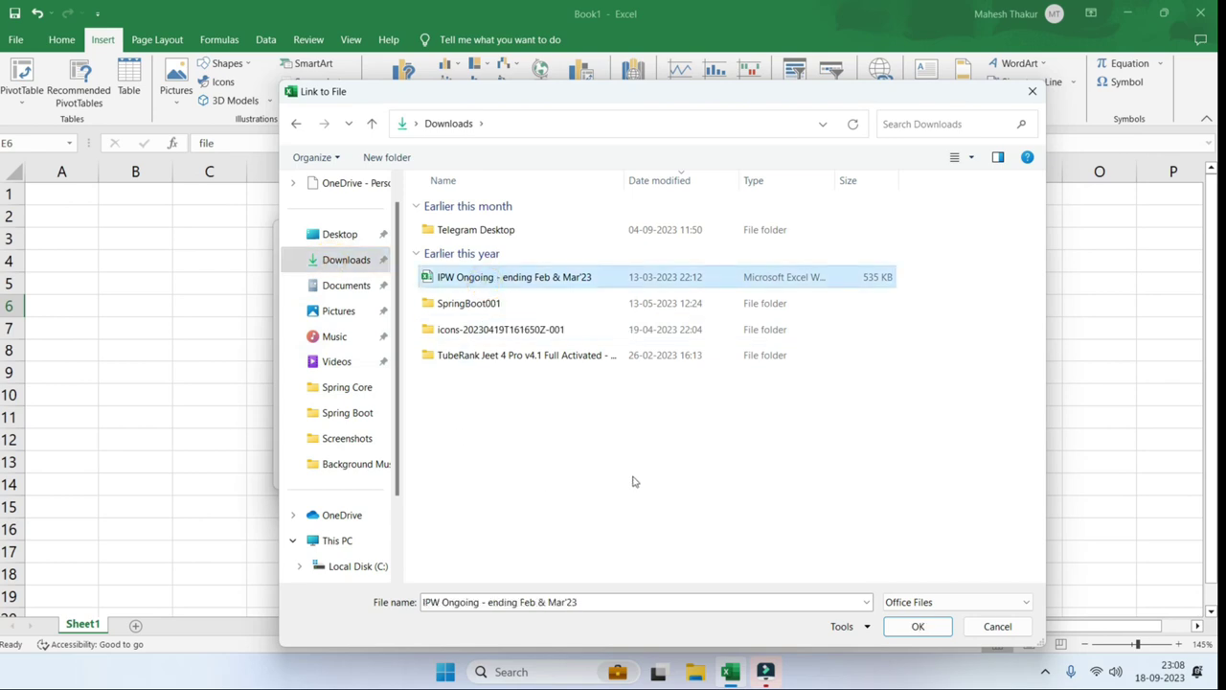
{"action": "left_click", "coordinate": [915, 627]}
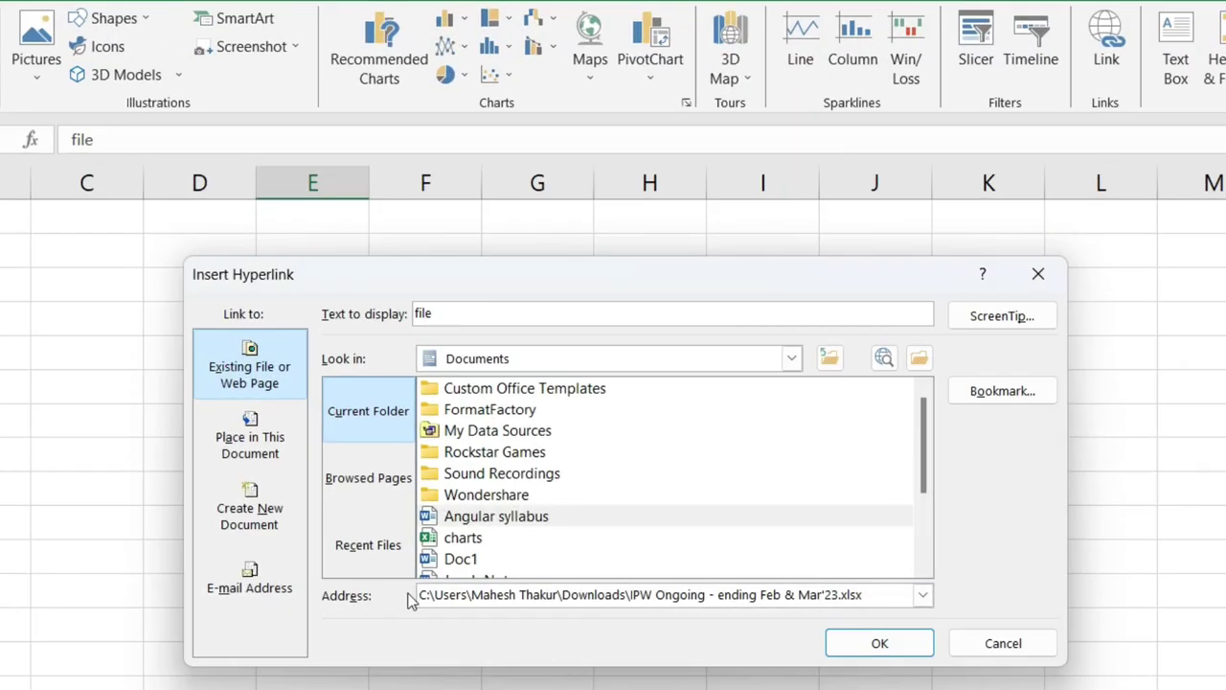
{"action": "key", "text": "ctrl+a"}
{"action": "key", "text": "Delete"}
{"action": "key", "text": "ctrl+v"}
{"action": "left_click_drag", "start_coordinate": [892, 593], "coordinate": [418, 594]}
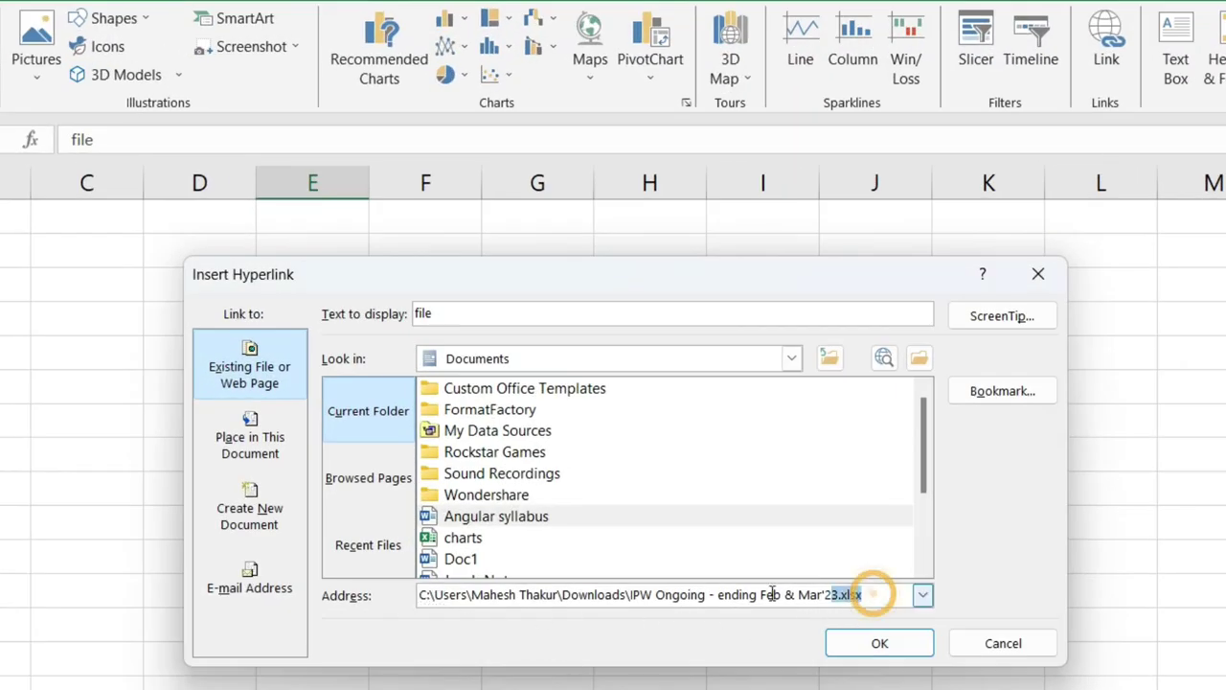
{"action": "left_click", "coordinate": [865, 644]}
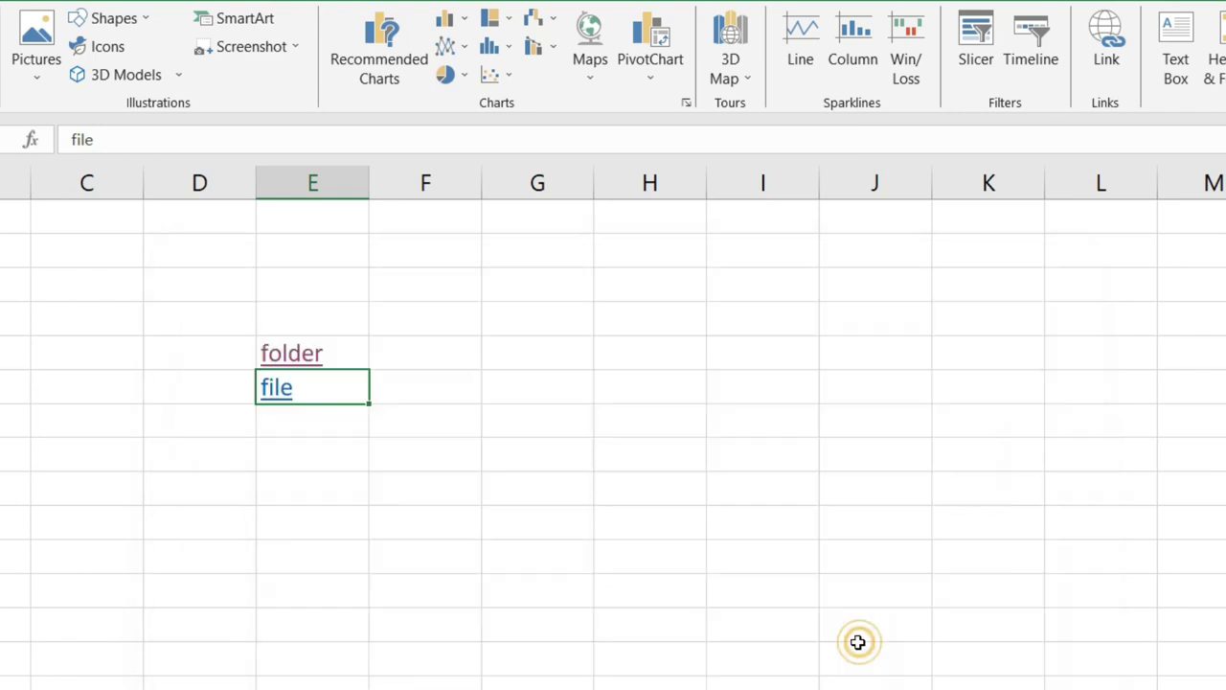
{"action": "left_click", "coordinate": [507, 583]}
{"action": "left_click", "coordinate": [287, 392]}
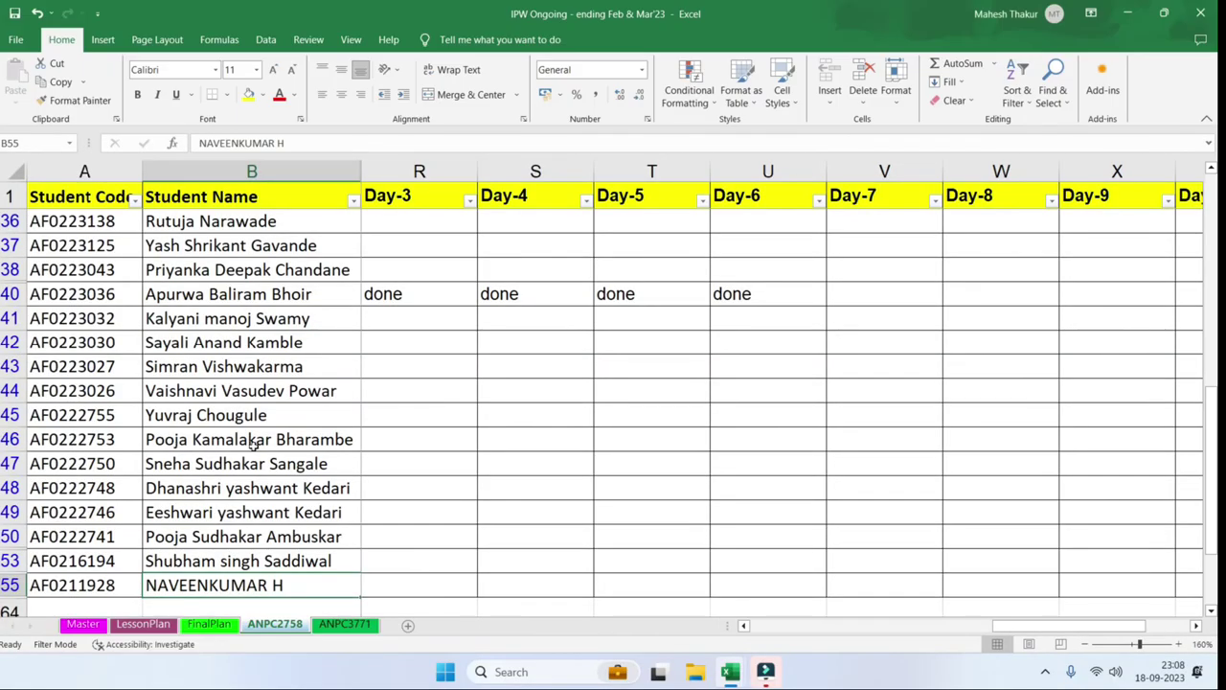
{"action": "scroll", "coordinate": [270, 390], "scroll_direction": "down", "scroll_amount": 6}
{"action": "scroll", "coordinate": [270, 391], "scroll_direction": "up", "scroll_amount": 7}
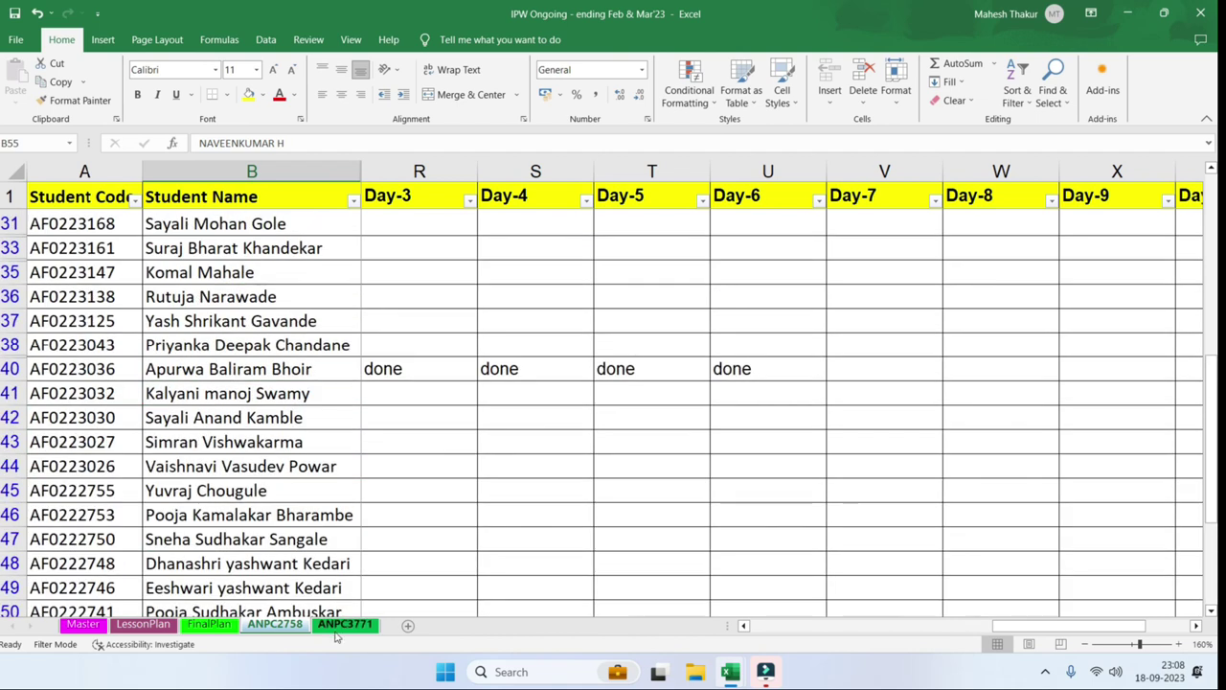
{"action": "left_click", "coordinate": [343, 626]}
{"action": "left_click", "coordinate": [221, 627]}
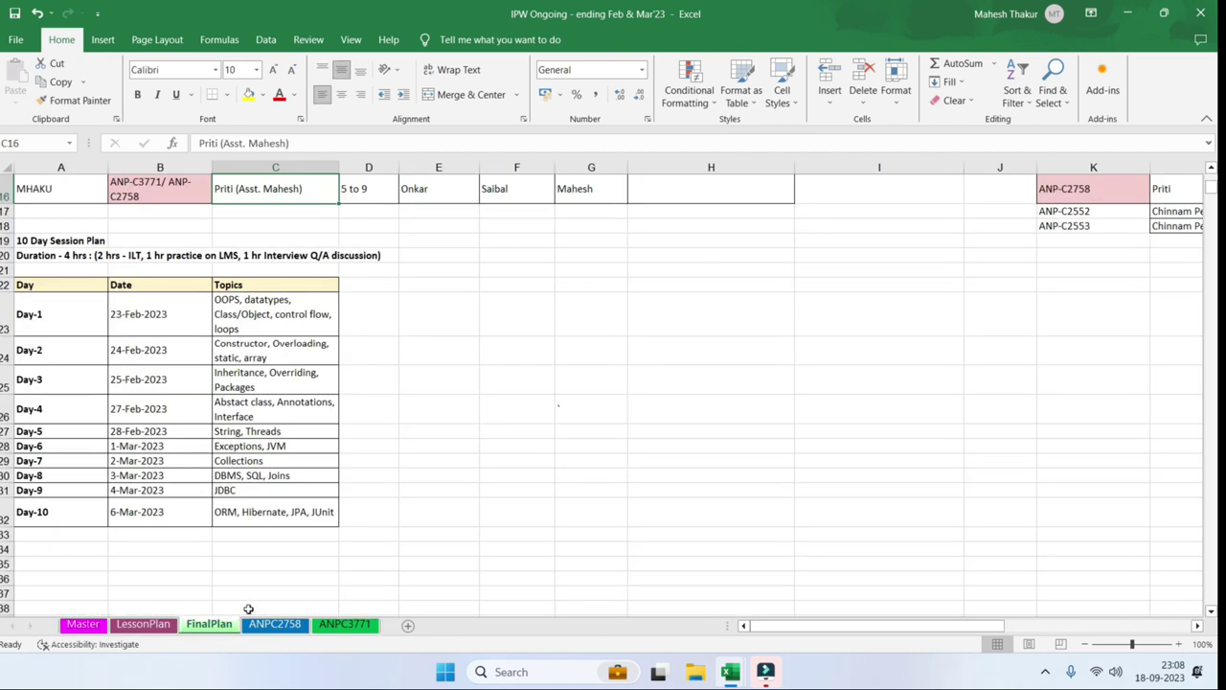
{"action": "left_click", "coordinate": [1201, 13]}
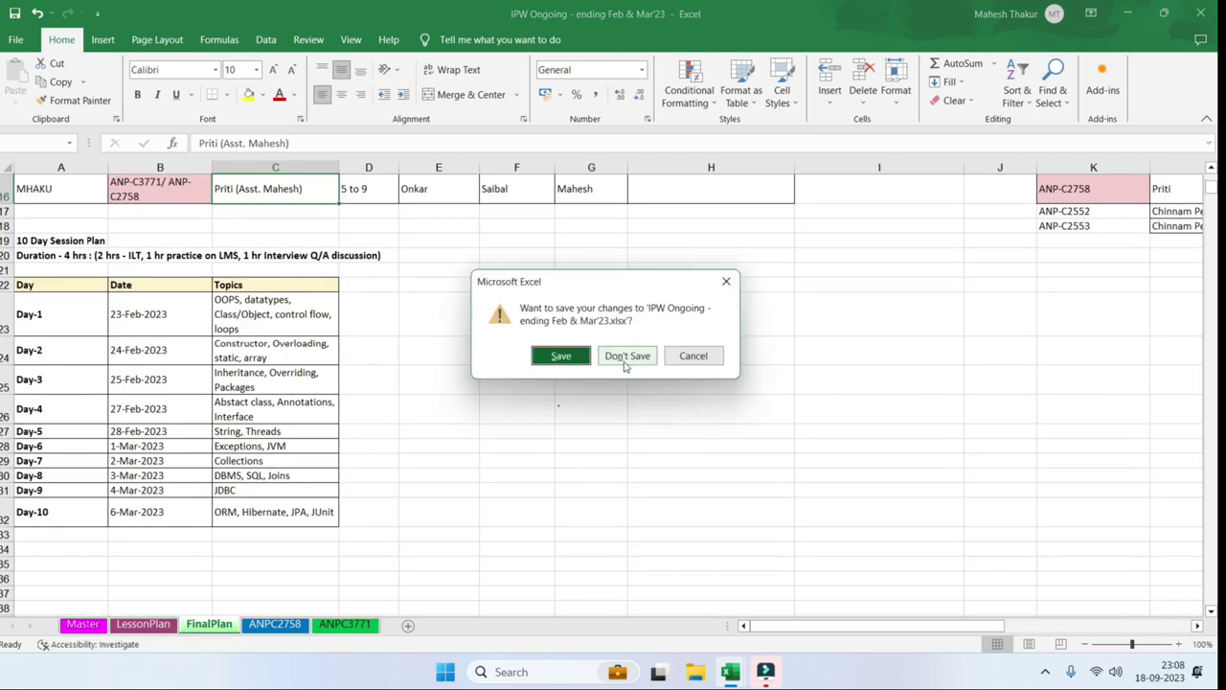
{"action": "left_click", "coordinate": [624, 356]}
{"action": "left_click", "coordinate": [342, 287]}
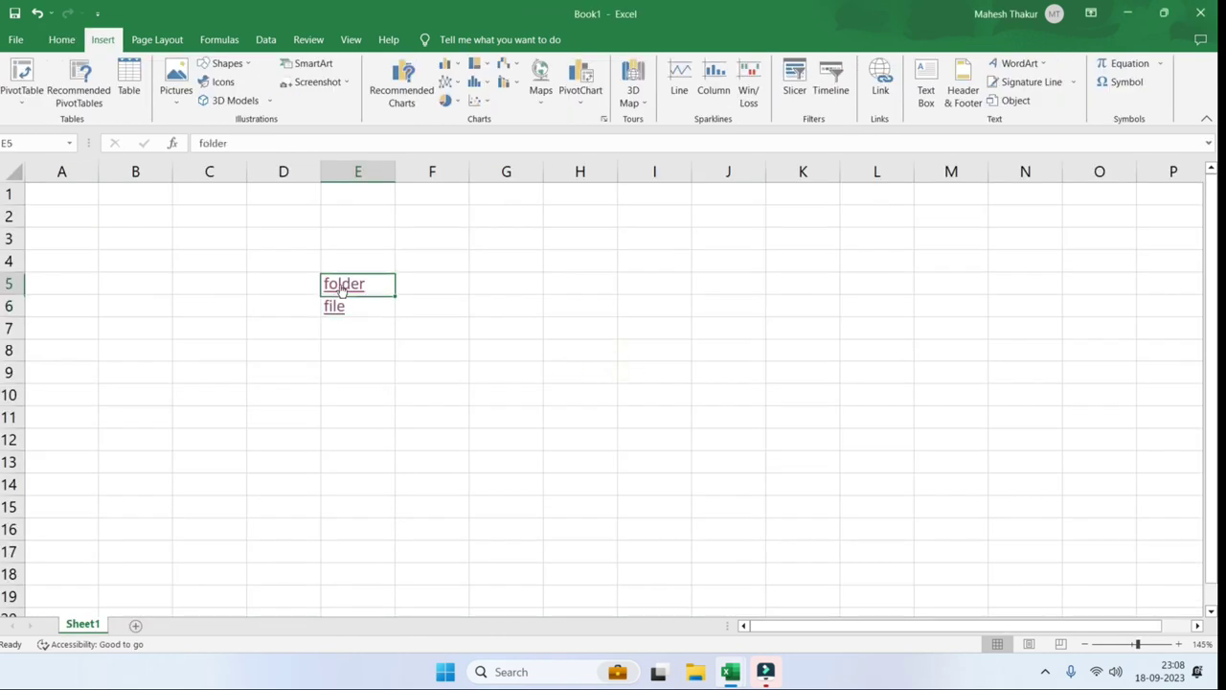
{"action": "left_click", "coordinate": [657, 414]}
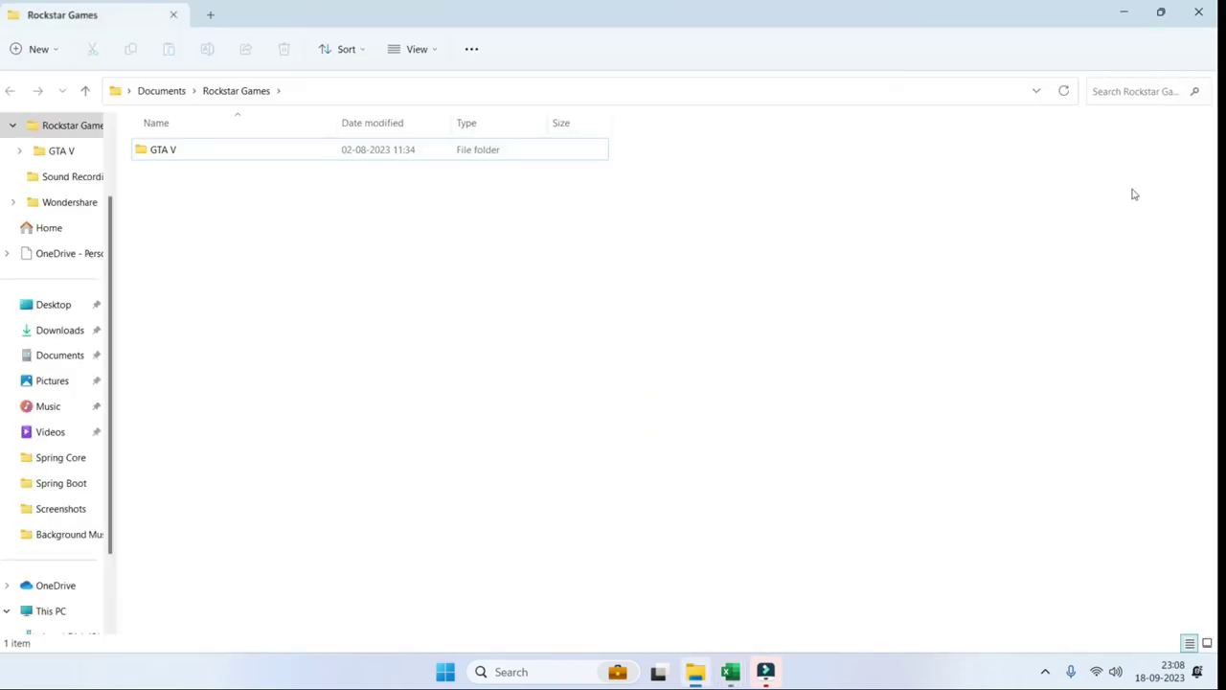
{"action": "left_click", "coordinate": [1198, 11]}
{"action": "left_click", "coordinate": [332, 306]}
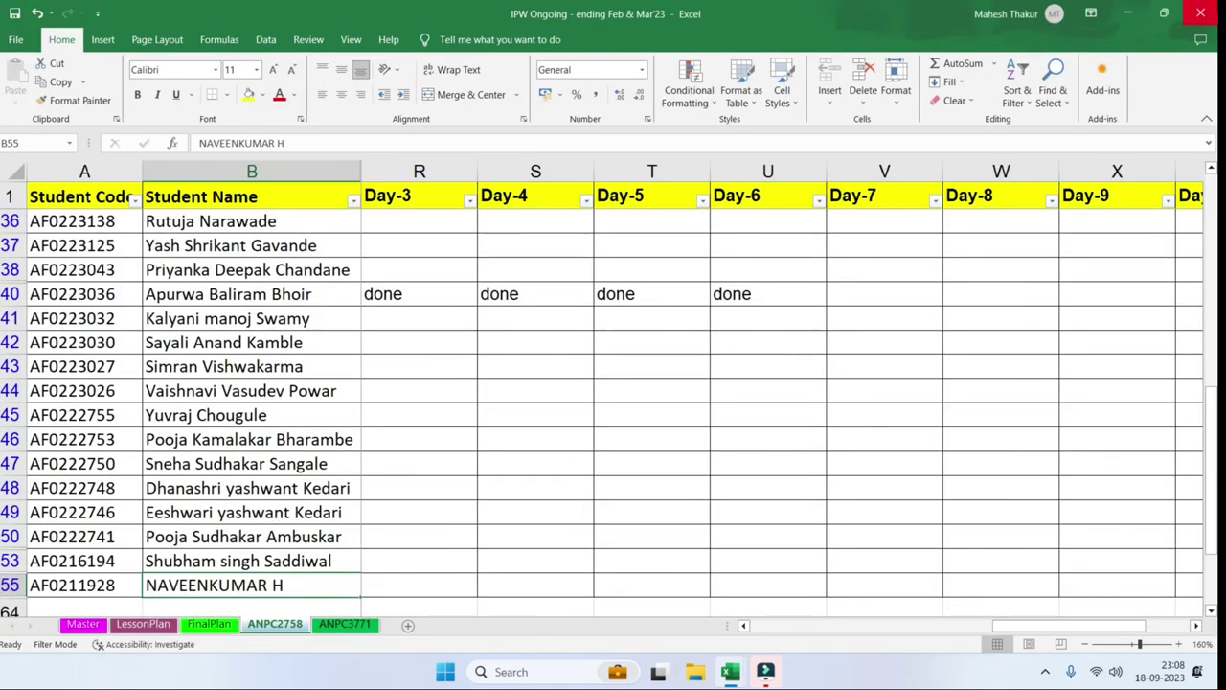
{"action": "left_click", "coordinate": [1200, 13]}
Discard workbook changes, then start a 'google' hyperlink in E7 and launch the browser.
{"action": "left_click", "coordinate": [632, 354]}
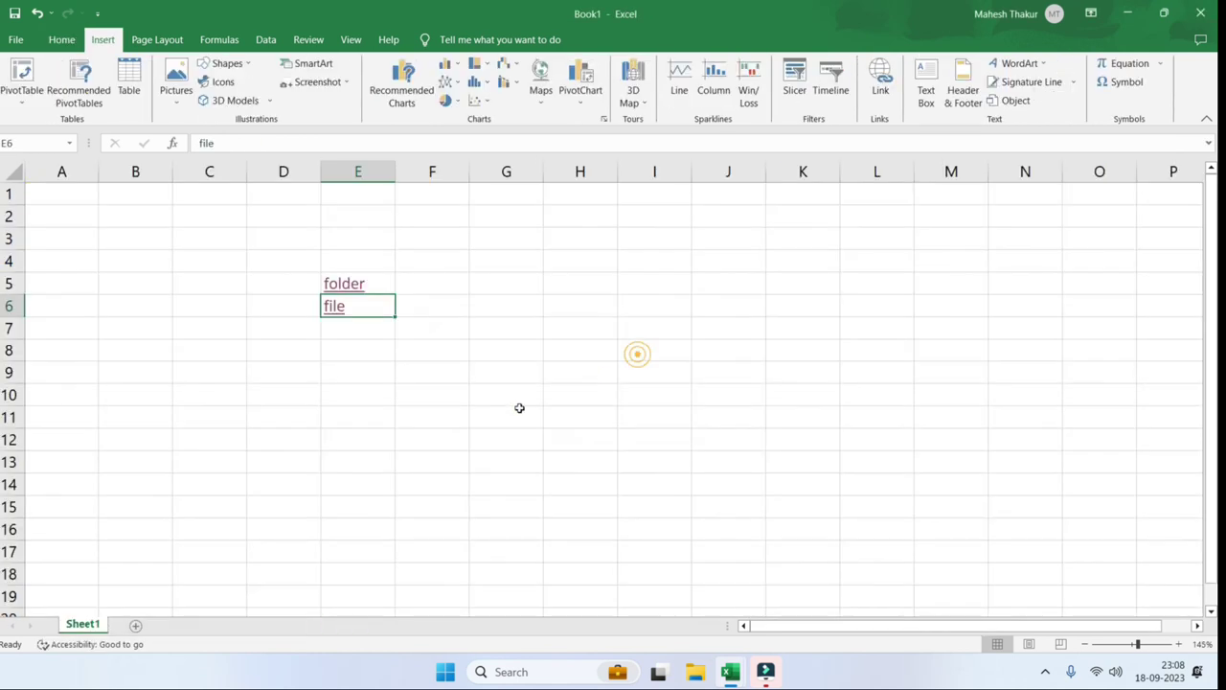
{"action": "left_click", "coordinate": [342, 334]}
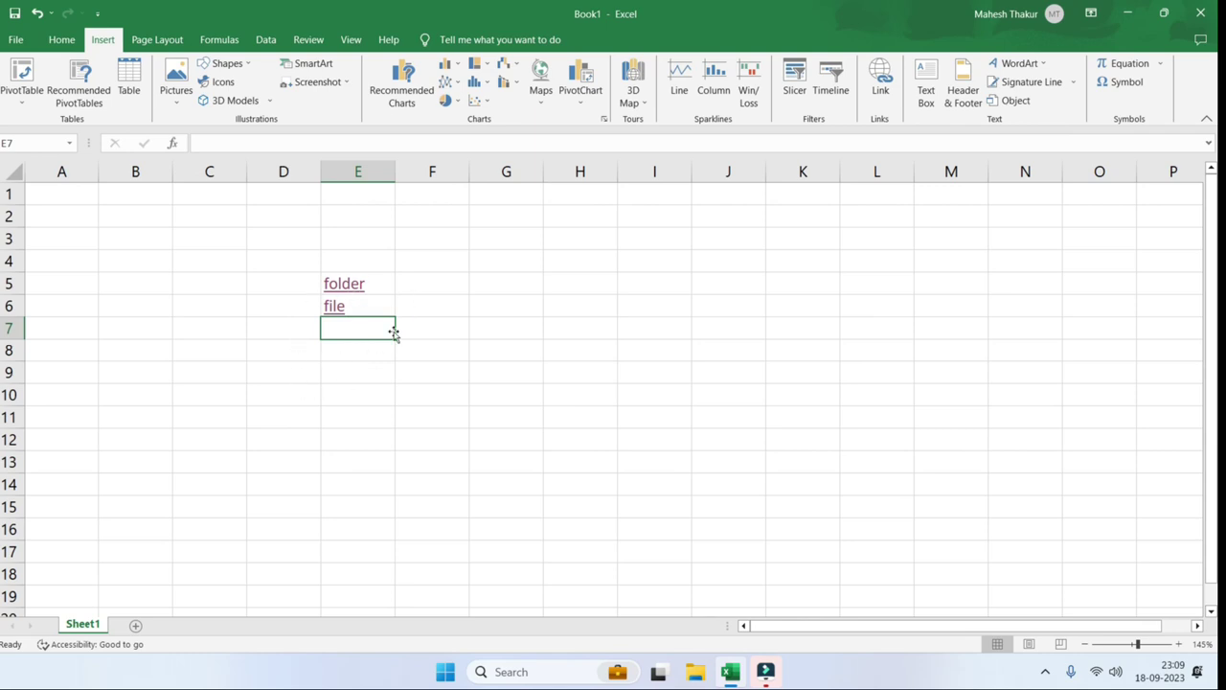
{"action": "key", "text": "ctrl+k"}
{"action": "left_click", "coordinate": [424, 309]}
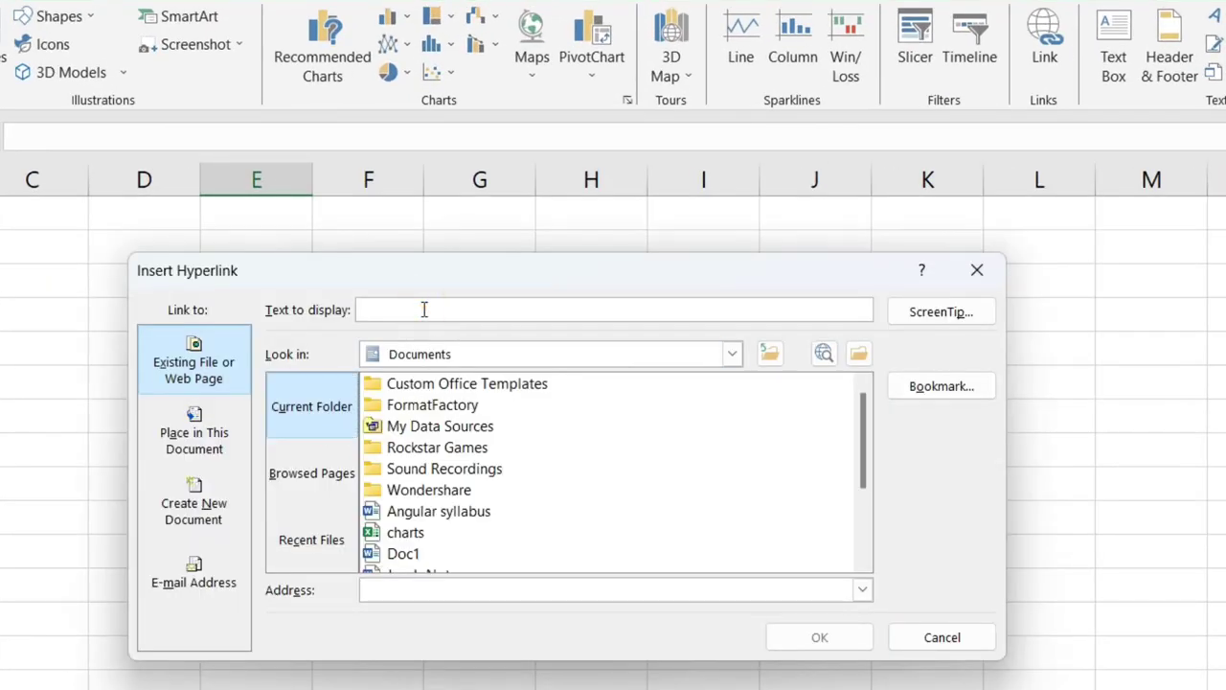
{"action": "type", "text": "google"}
{"action": "left_click", "coordinate": [389, 590]}
{"action": "left_click", "coordinate": [831, 356]}
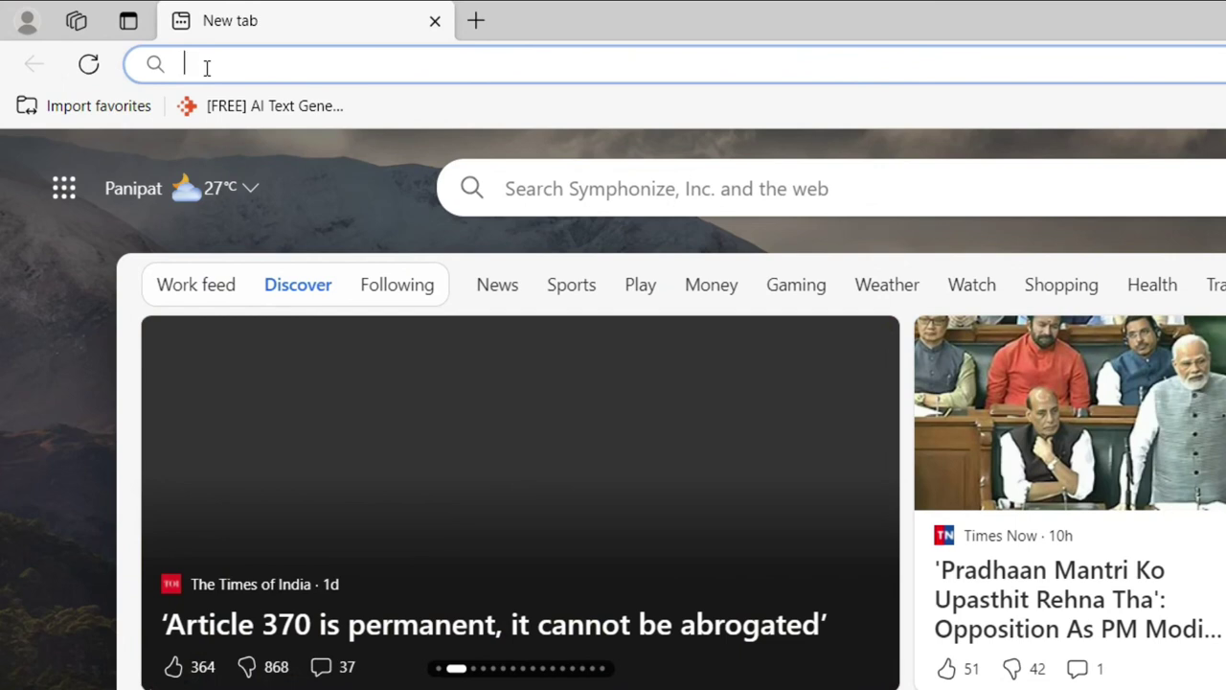
Load google.com in Edge and select its full web address.
{"action": "left_click", "coordinate": [206, 68]}
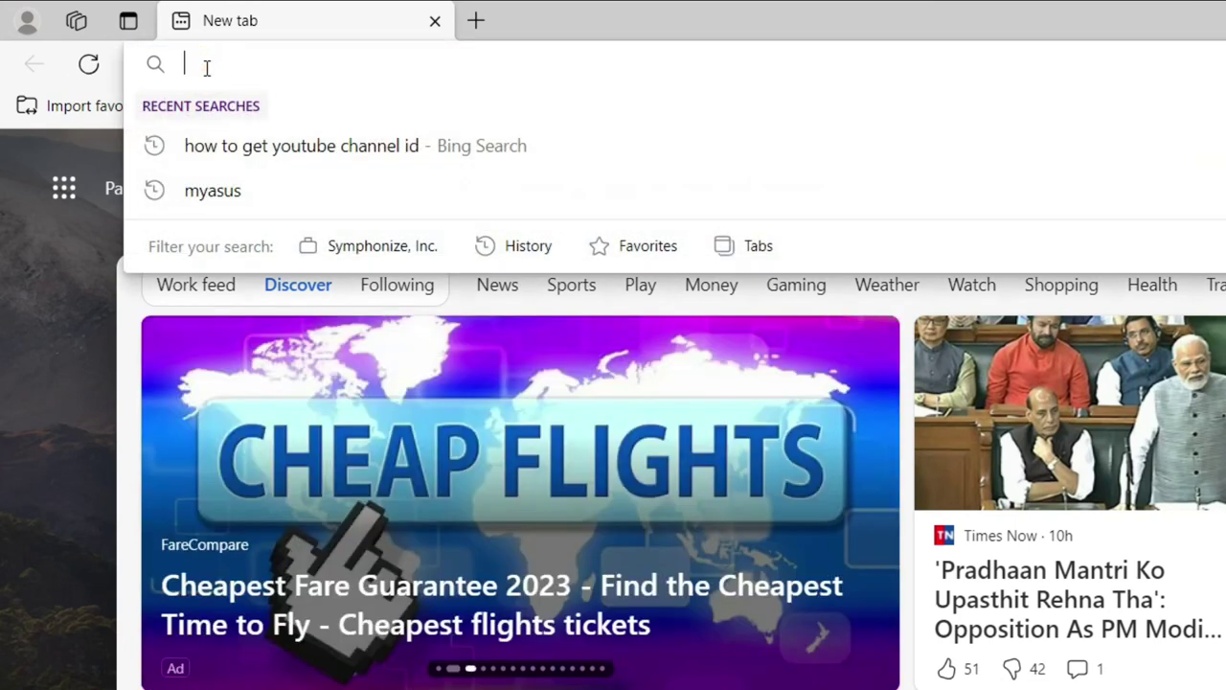
{"action": "type", "text": "goo"}
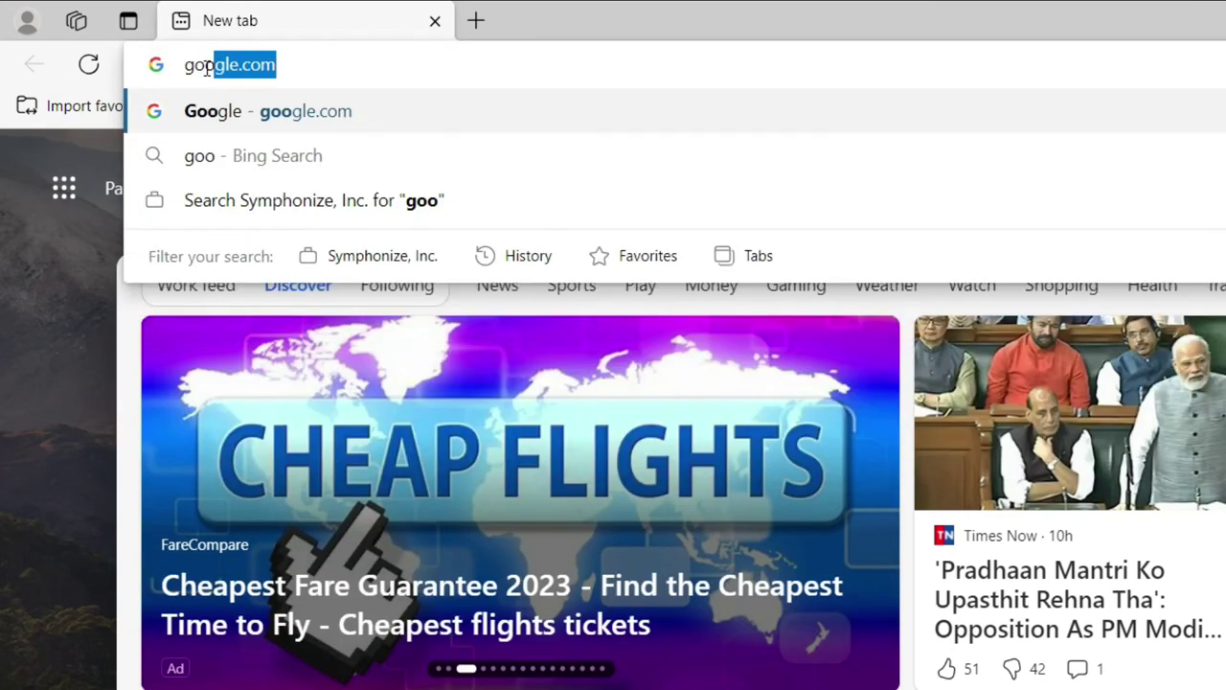
{"action": "key", "text": "Return"}
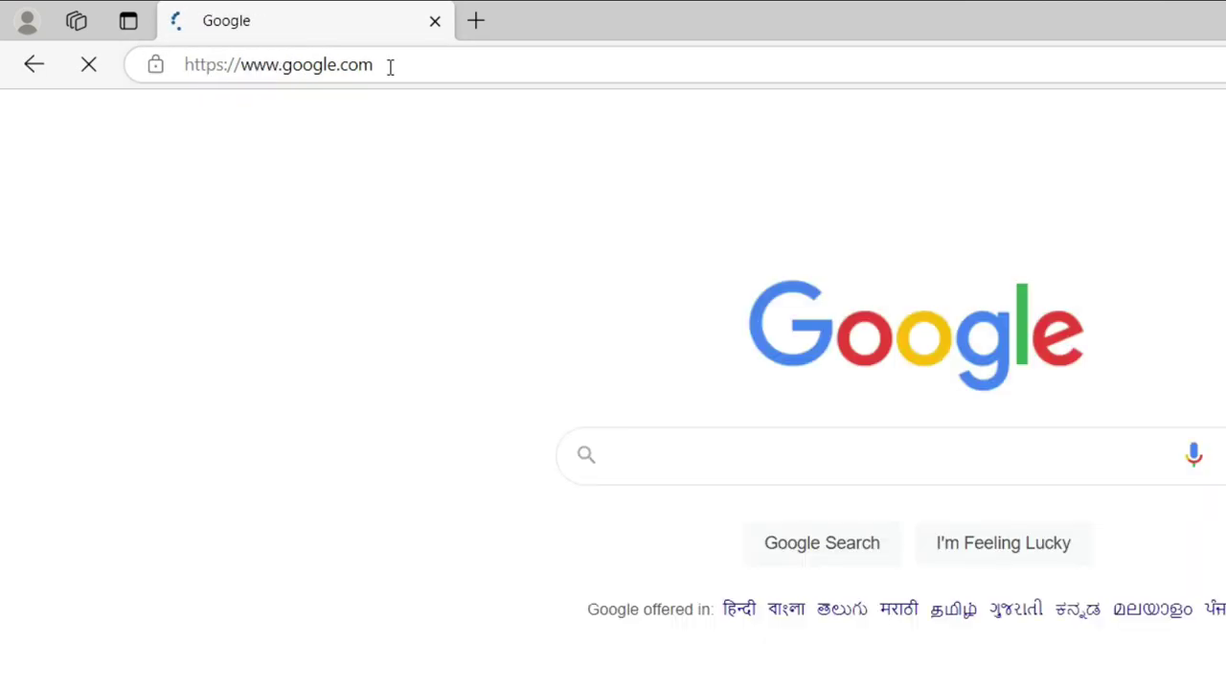
{"action": "left_click", "coordinate": [426, 65]}
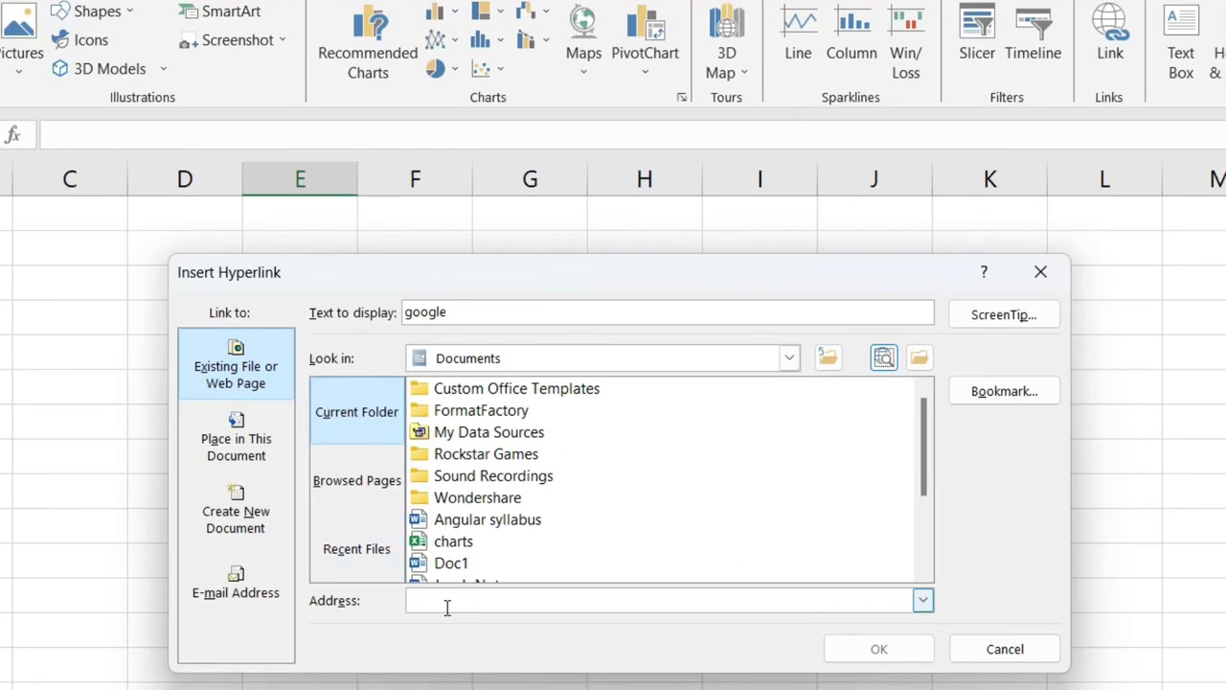
{"action": "left_click", "coordinate": [446, 601]}
{"action": "type", "text": "https://www.google.com/"}
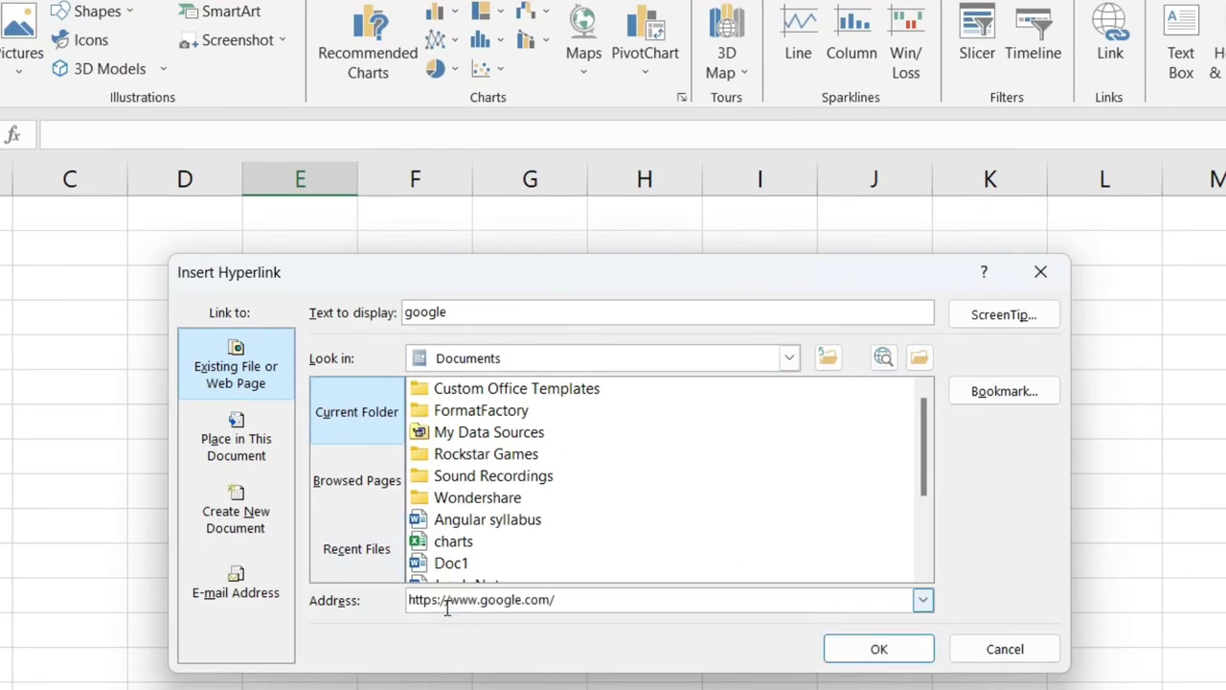
{"action": "left_click_drag", "start_coordinate": [584, 601], "coordinate": [364, 599]}
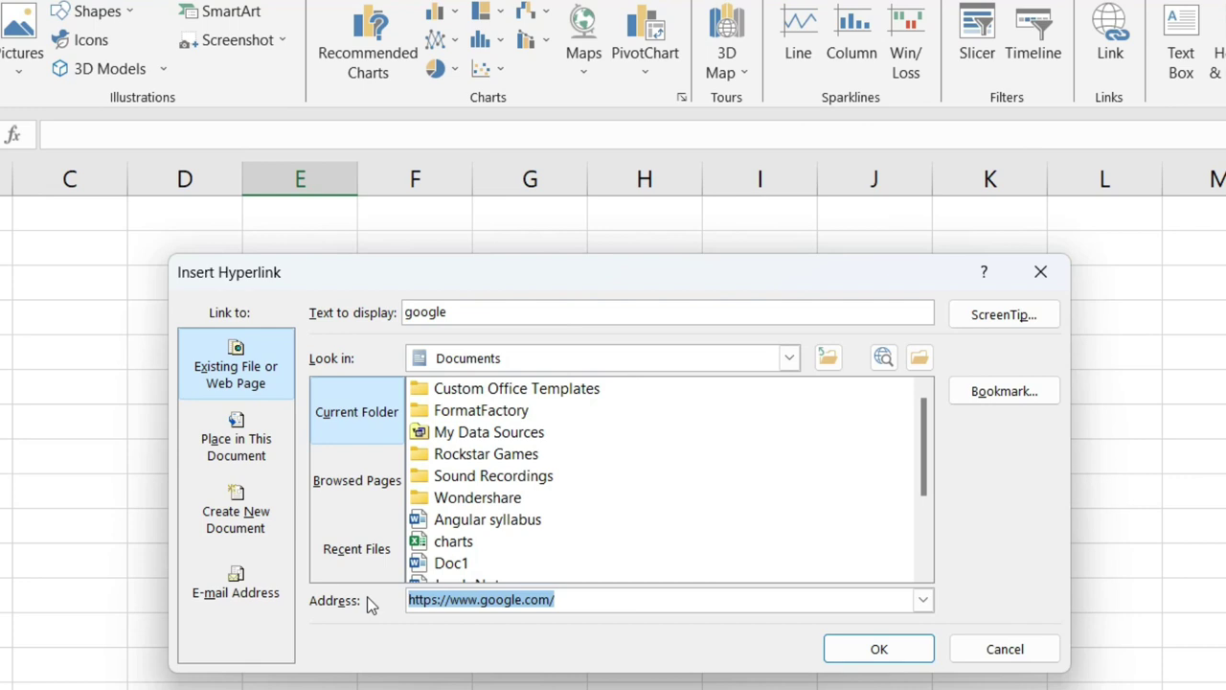
{"action": "left_click", "coordinate": [903, 651]}
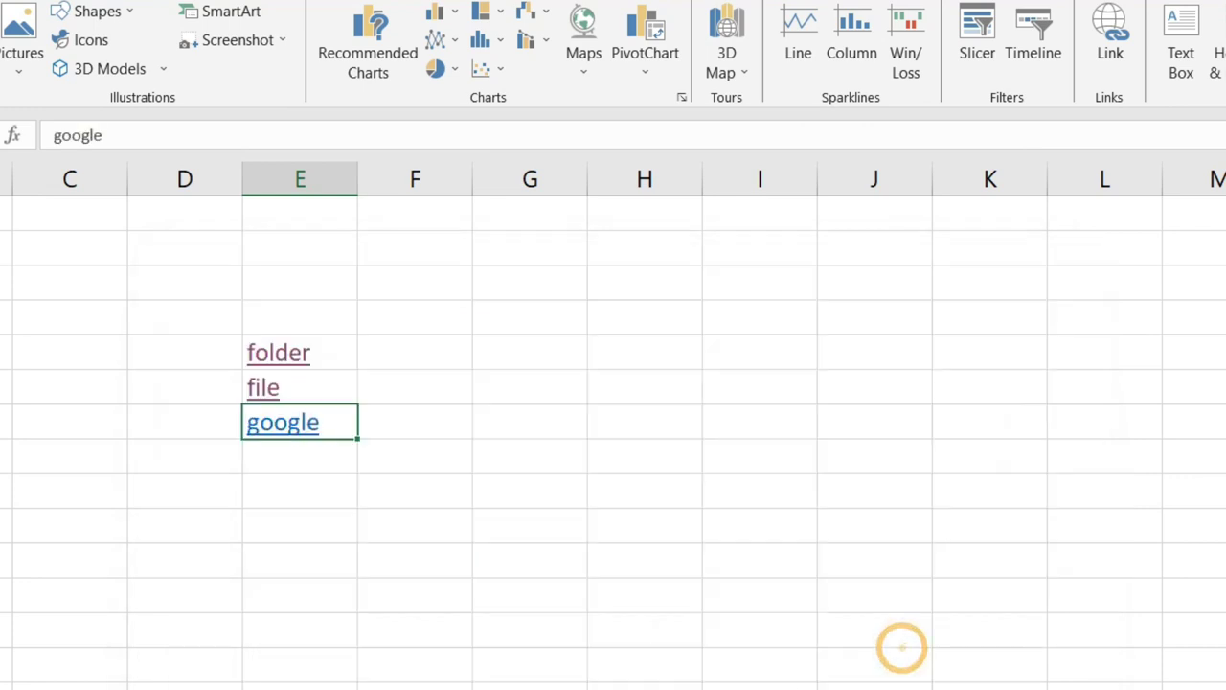
{"action": "left_click", "coordinate": [452, 575]}
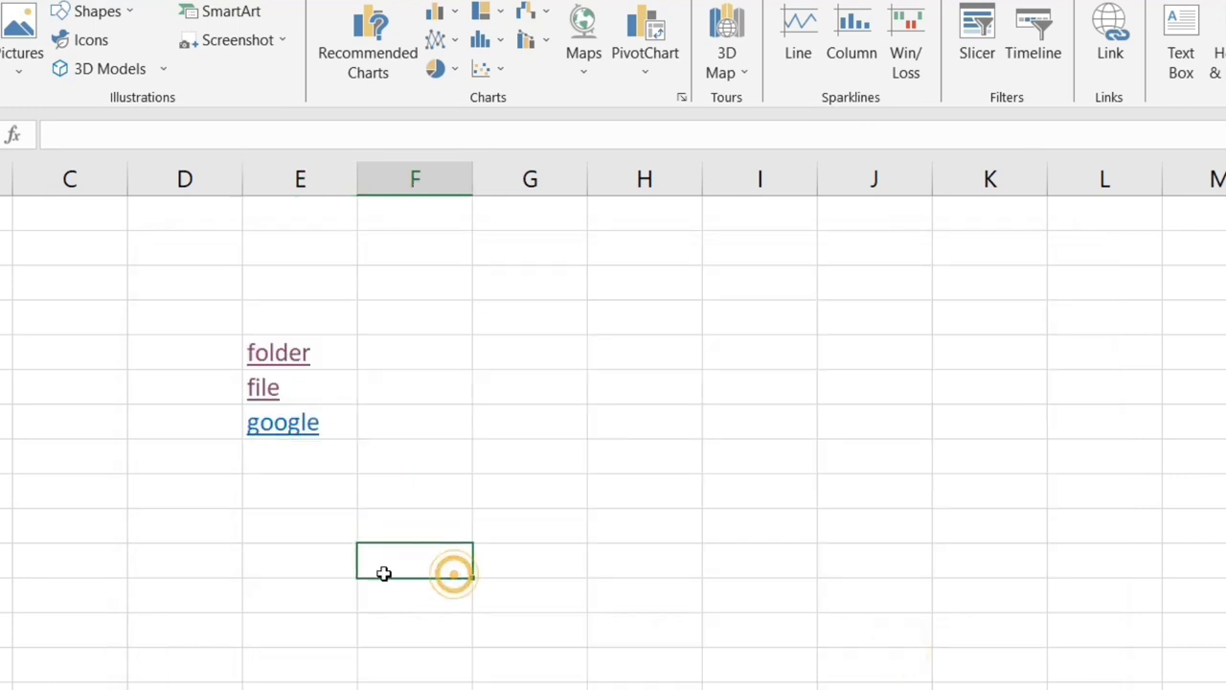
Test that the google link opens Google's homepage in Edge, then return to Excel.
{"action": "left_click", "coordinate": [284, 432]}
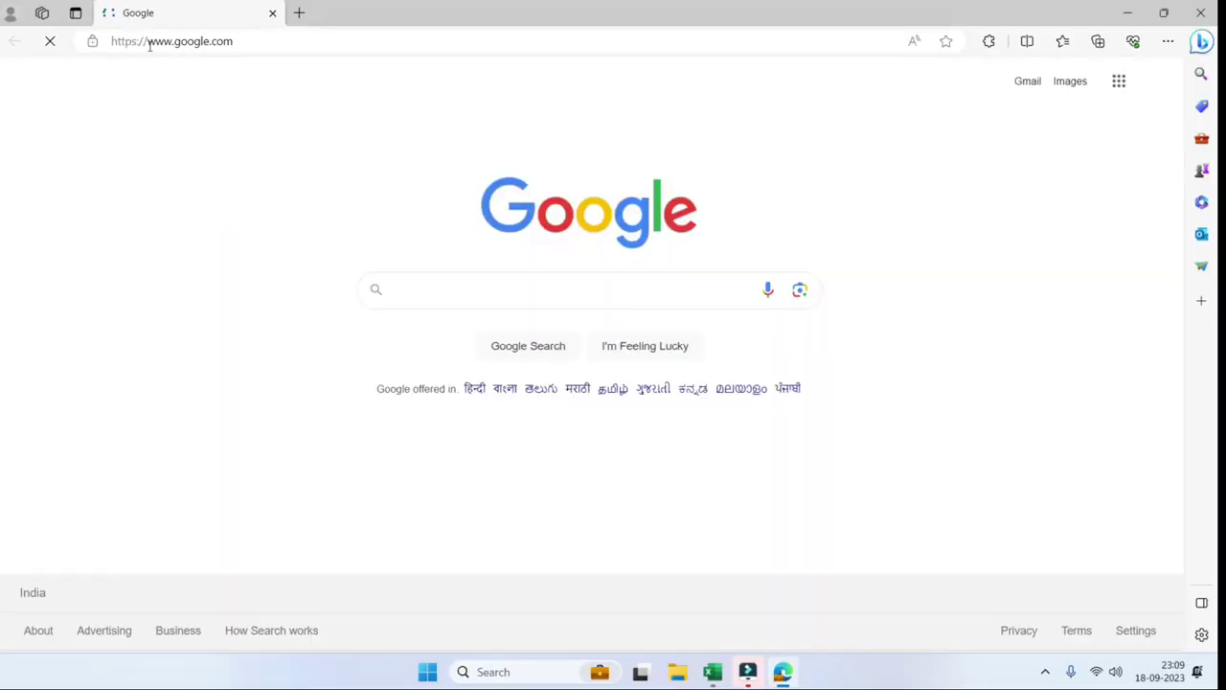
{"action": "left_click", "coordinate": [255, 41]}
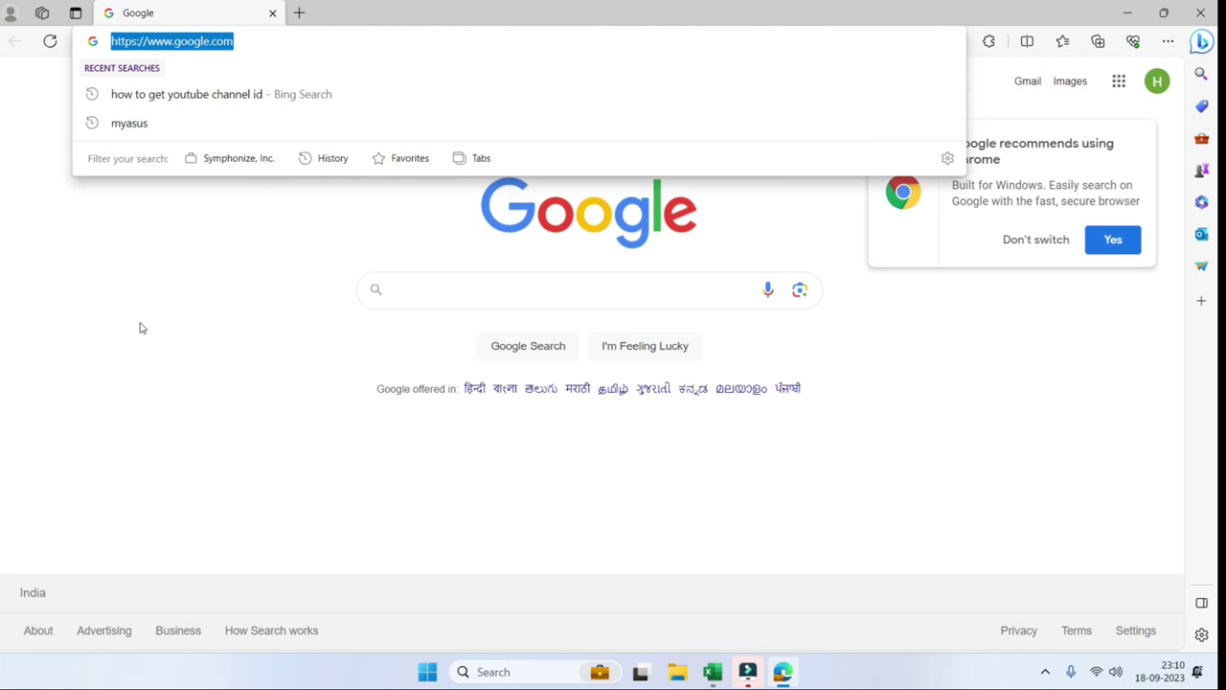
{"action": "key", "text": "alt+Tab"}
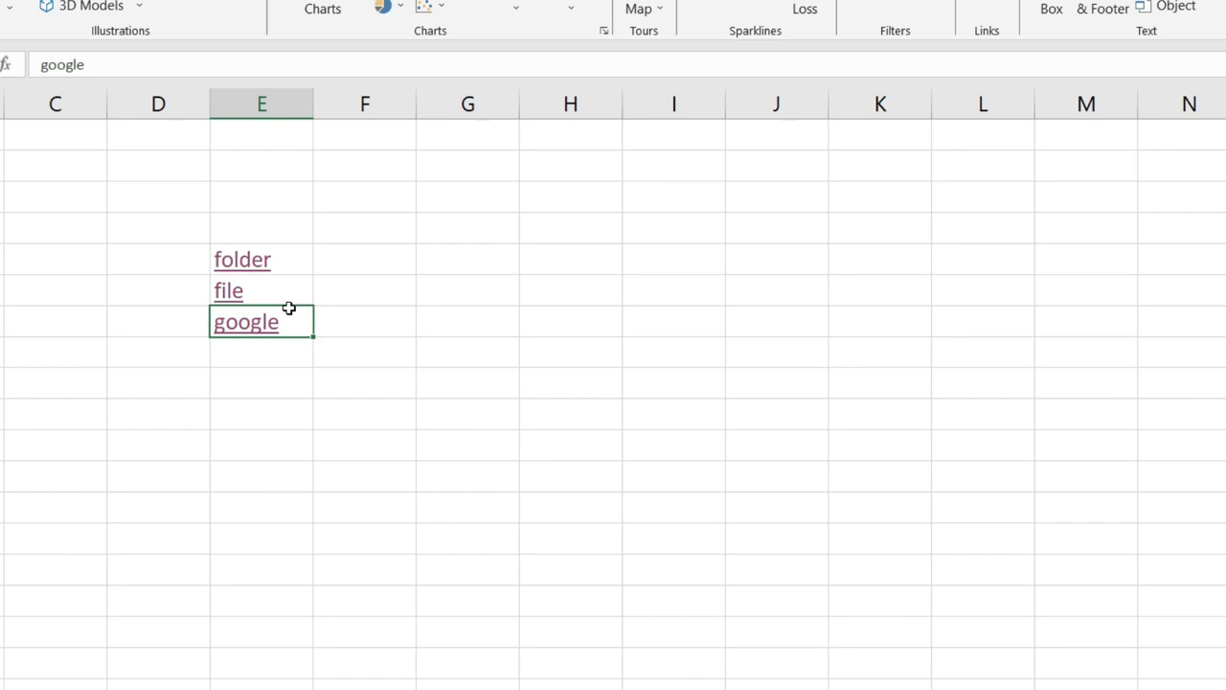
Open the google link's ScreenTip option, then cancel without changes.
{"action": "key", "text": "ctrl+k"}
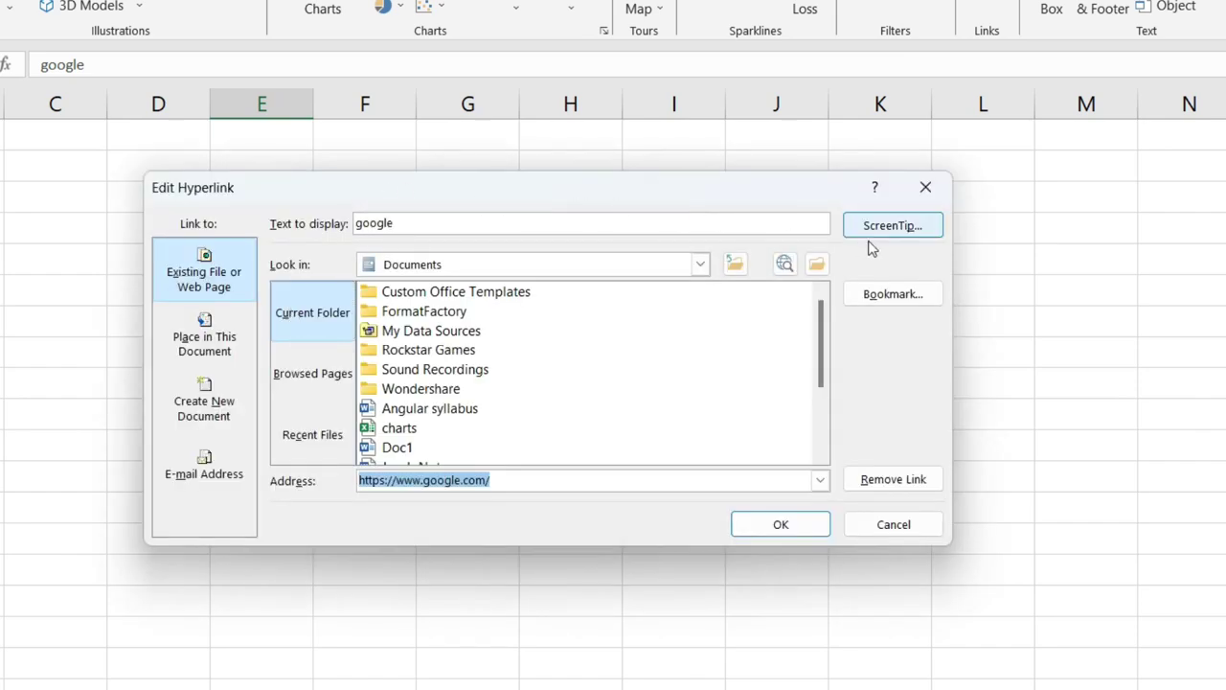
{"action": "left_click", "coordinate": [892, 227]}
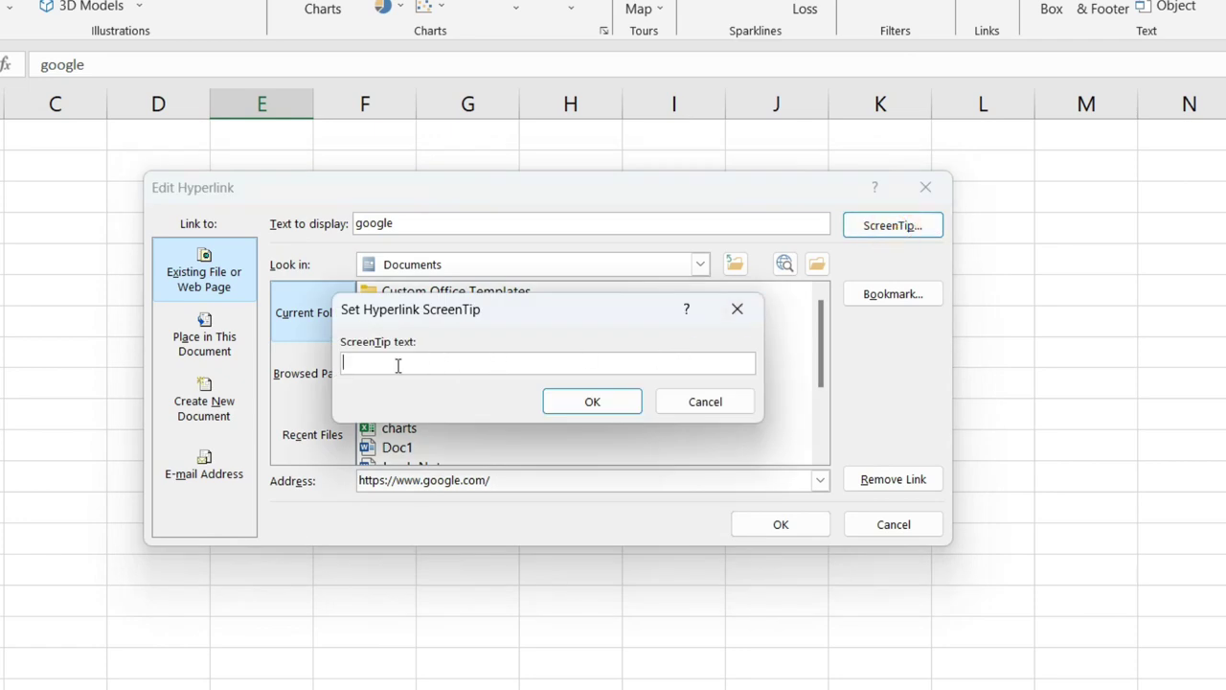
{"action": "left_click", "coordinate": [733, 308]}
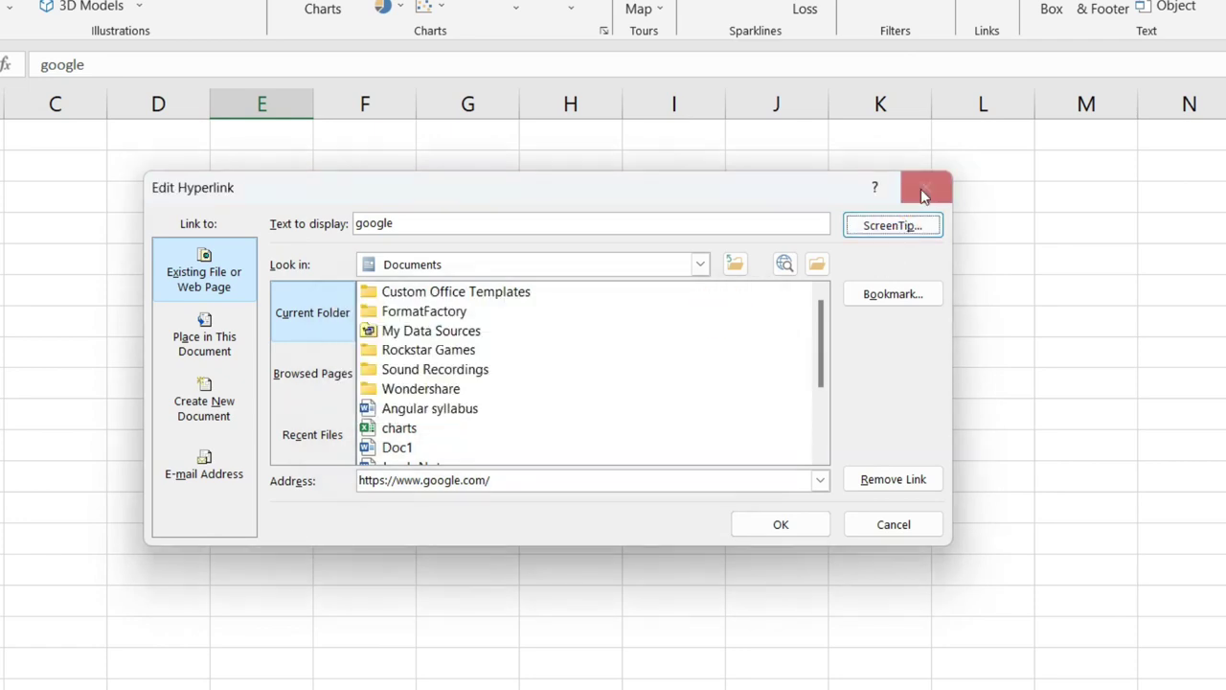
{"action": "left_click", "coordinate": [921, 188]}
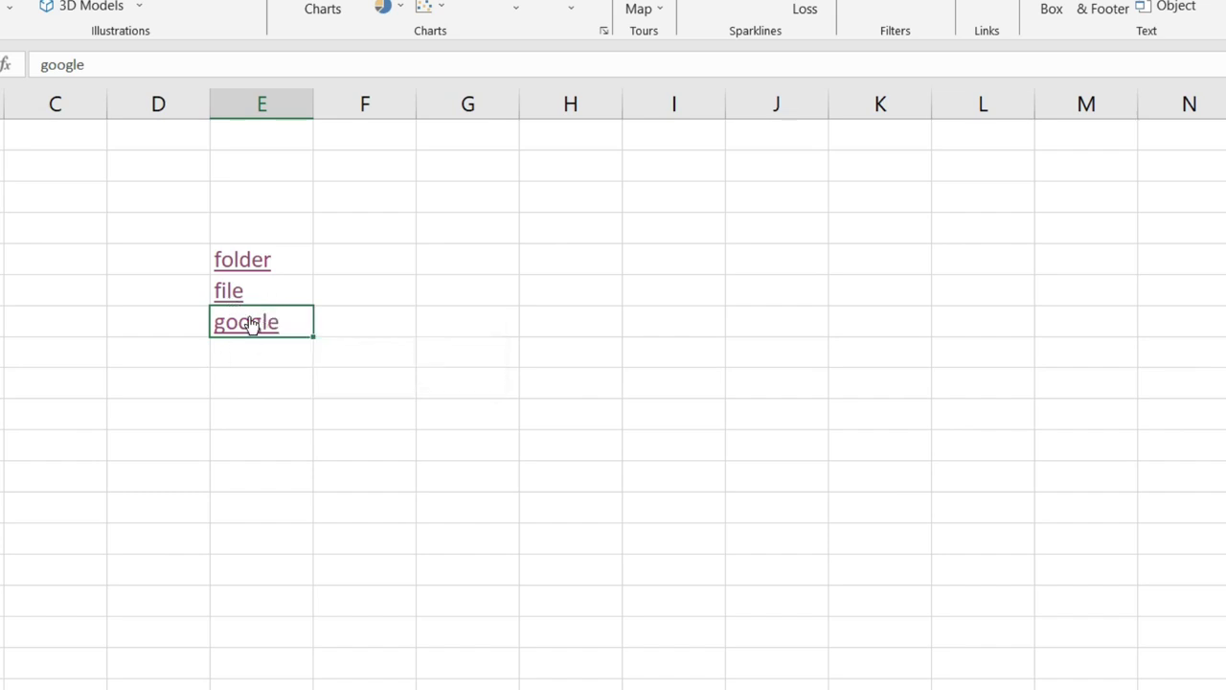
Set the google link's ScreenTip to 'open google' and apply it.
{"action": "key", "text": "ctrl+k"}
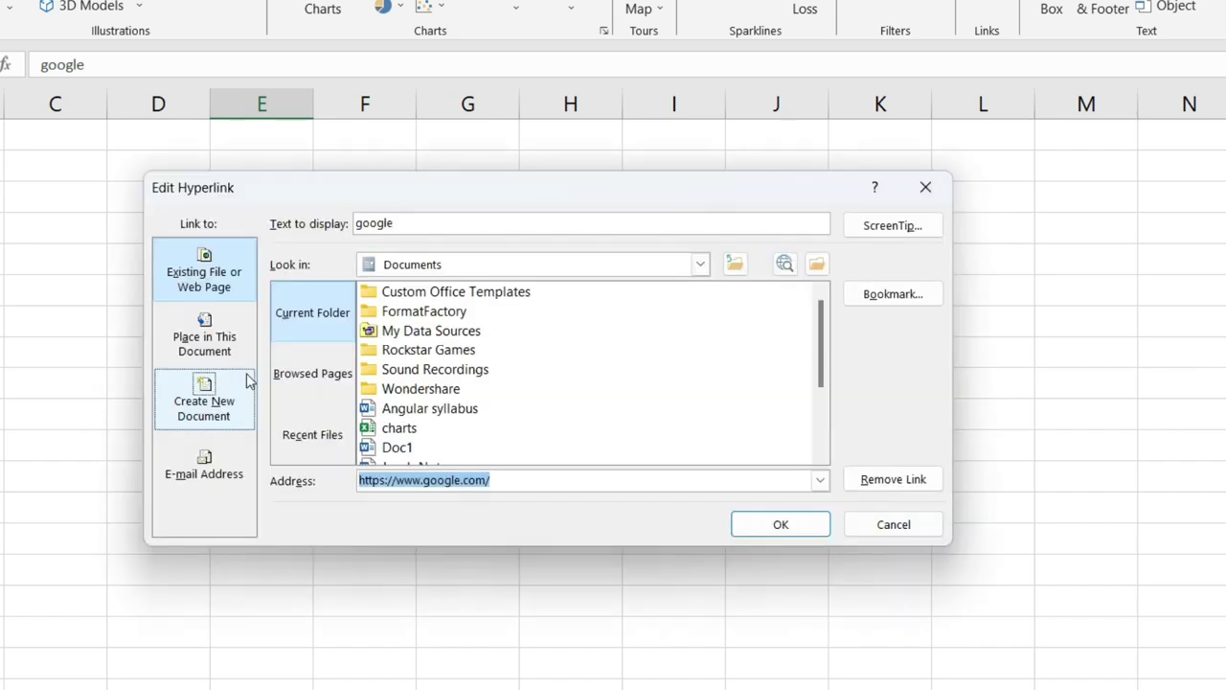
{"action": "left_click", "coordinate": [882, 227]}
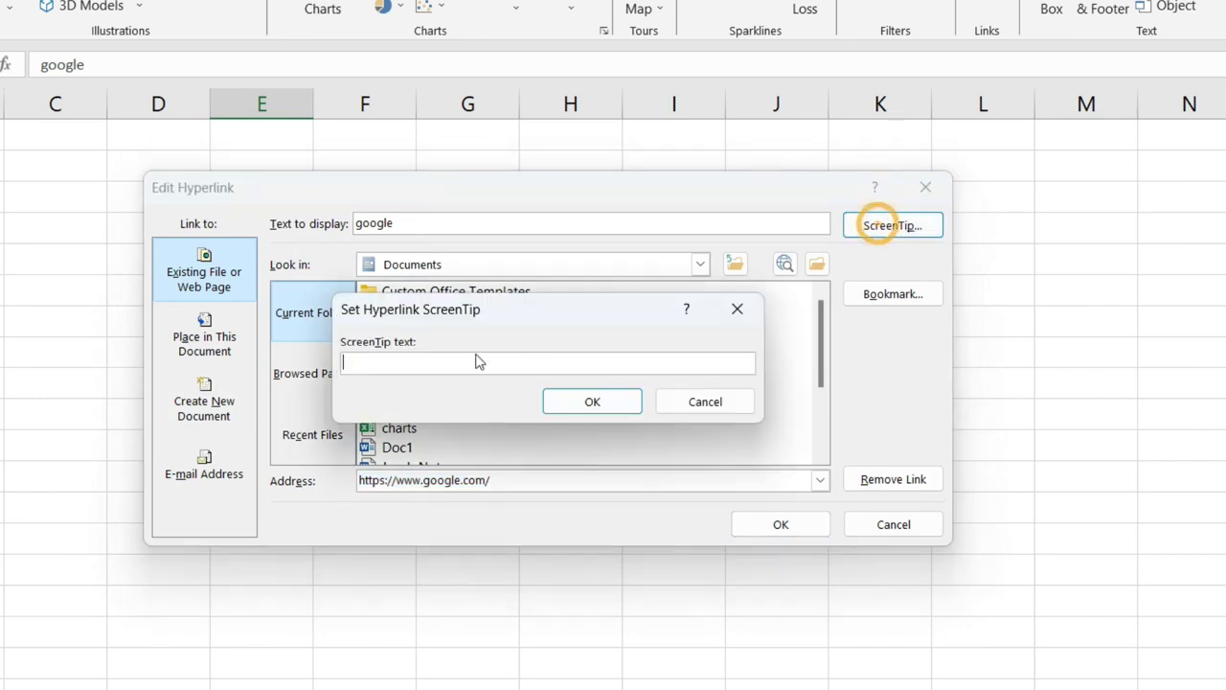
{"action": "type", "text": "open "}
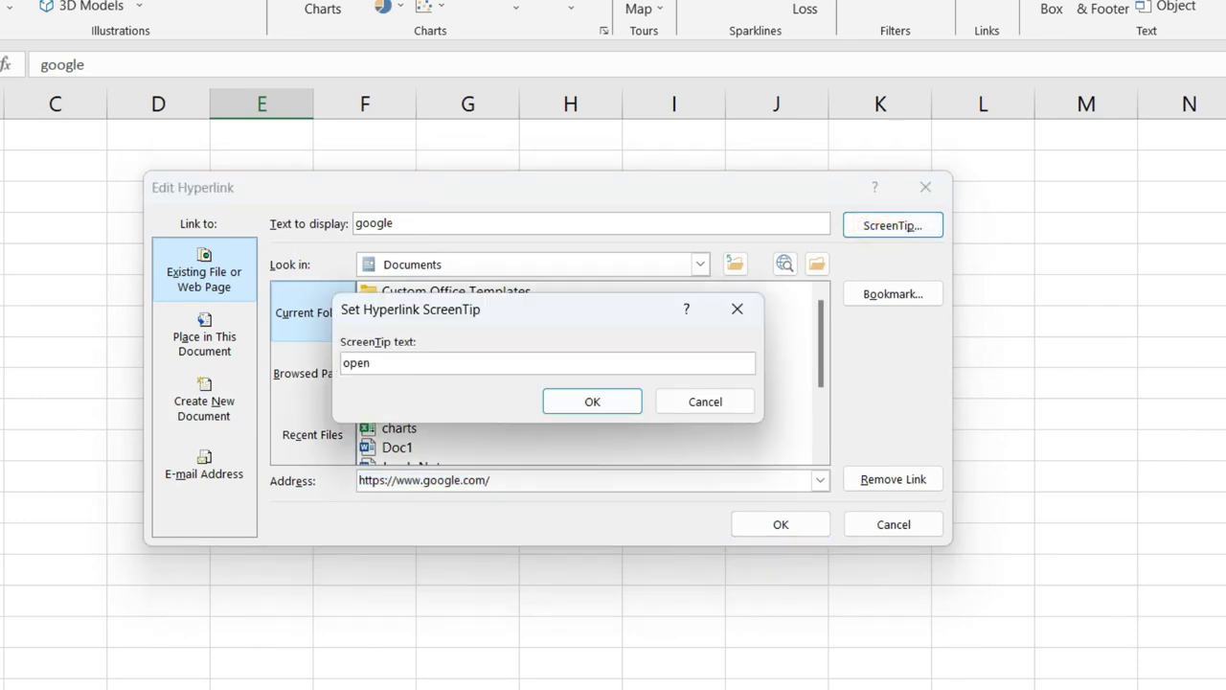
{"action": "type", "text": "ghoogle"}
{"action": "key", "text": "BackSpace"}
{"action": "left_click", "coordinate": [617, 406]}
{"action": "left_click", "coordinate": [773, 526]}
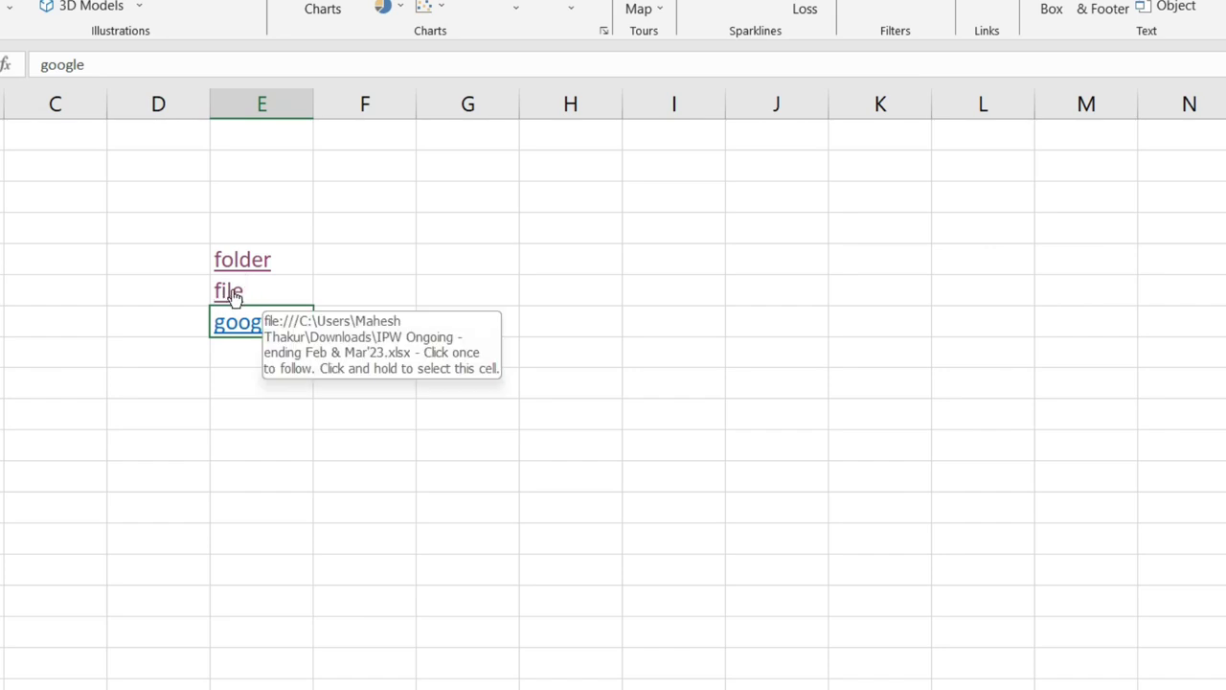
Select the file hyperlink cell E6.
{"action": "key", "text": "Up"}
{"action": "left_click", "coordinate": [301, 414]}
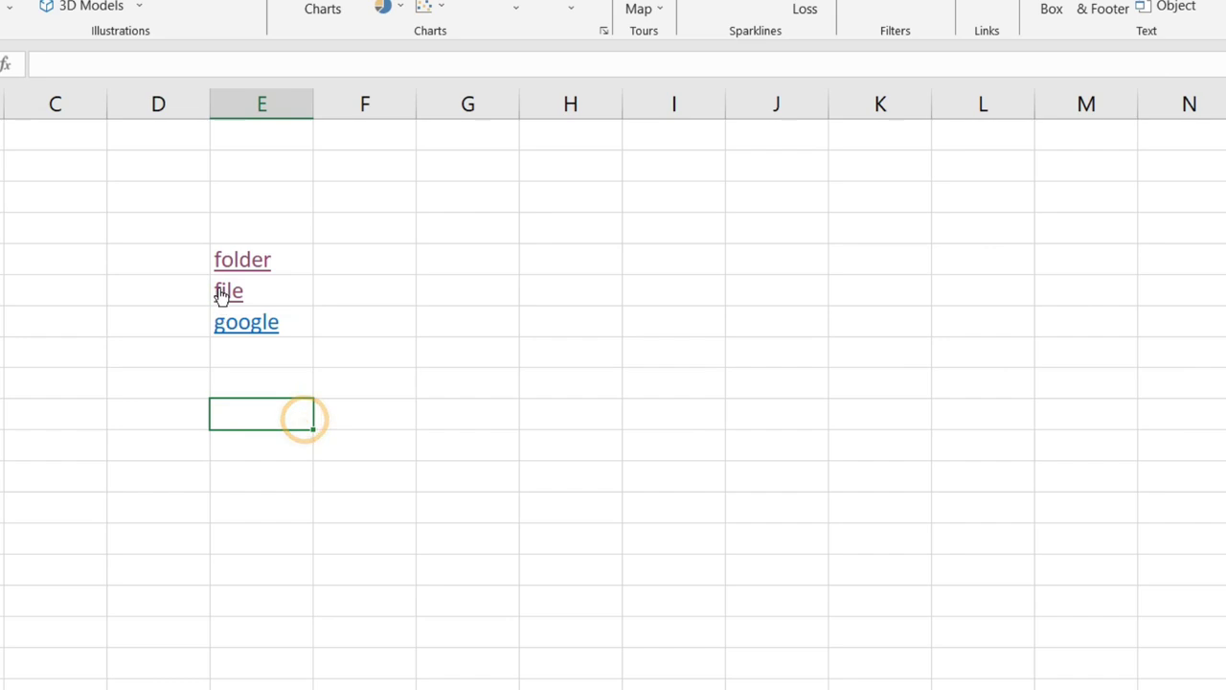
{"action": "left_click", "coordinate": [263, 285]}
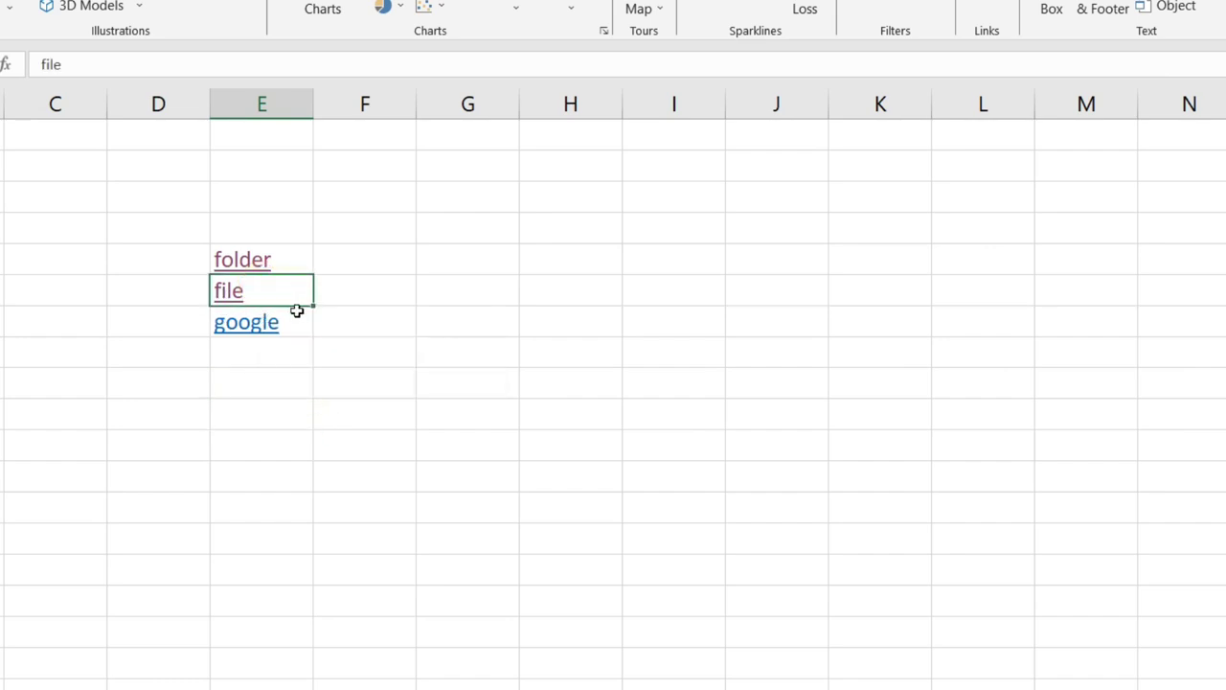
{"action": "key", "text": "Up"}
{"action": "key", "text": "Down"}
Add the ScreenTip 'open IPW file' to the file hyperlink in E6.
{"action": "key", "text": "ctrl+k"}
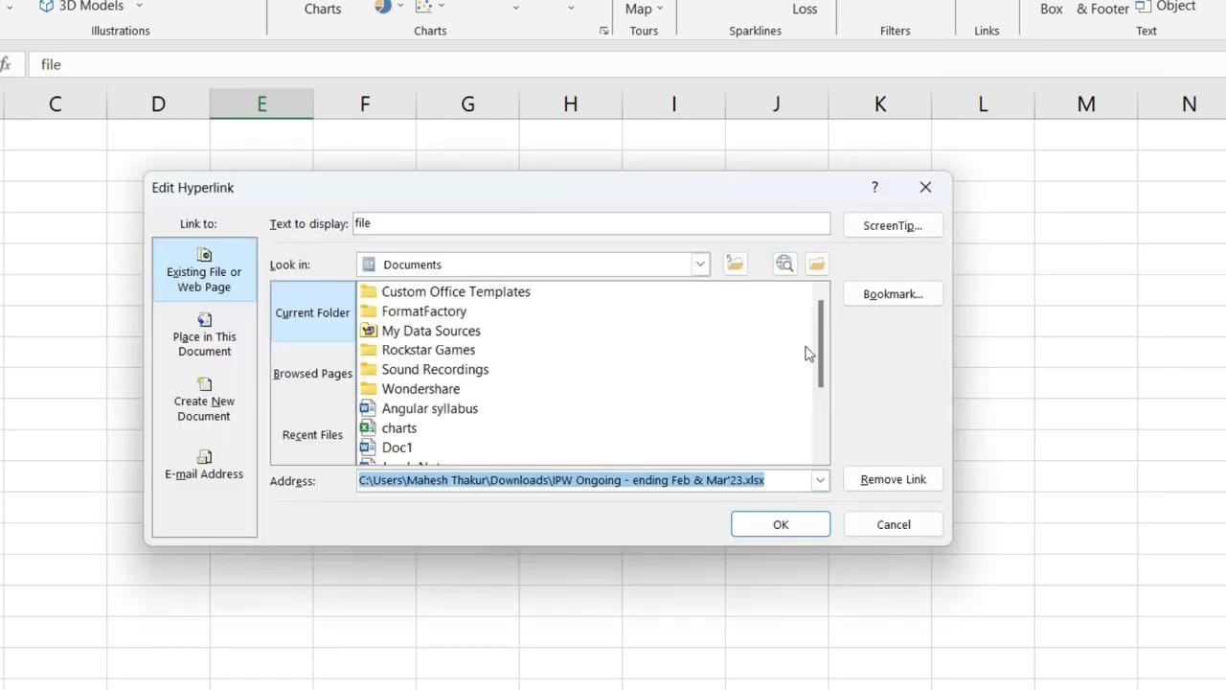
{"action": "left_click", "coordinate": [877, 230]}
{"action": "type", "text": "oipen"}
{"action": "key", "text": "BackSpace"}
{"action": "key", "text": "BackSpace"}
{"action": "key", "text": "BackSpace"}
{"action": "type", "text": "pen IP"}
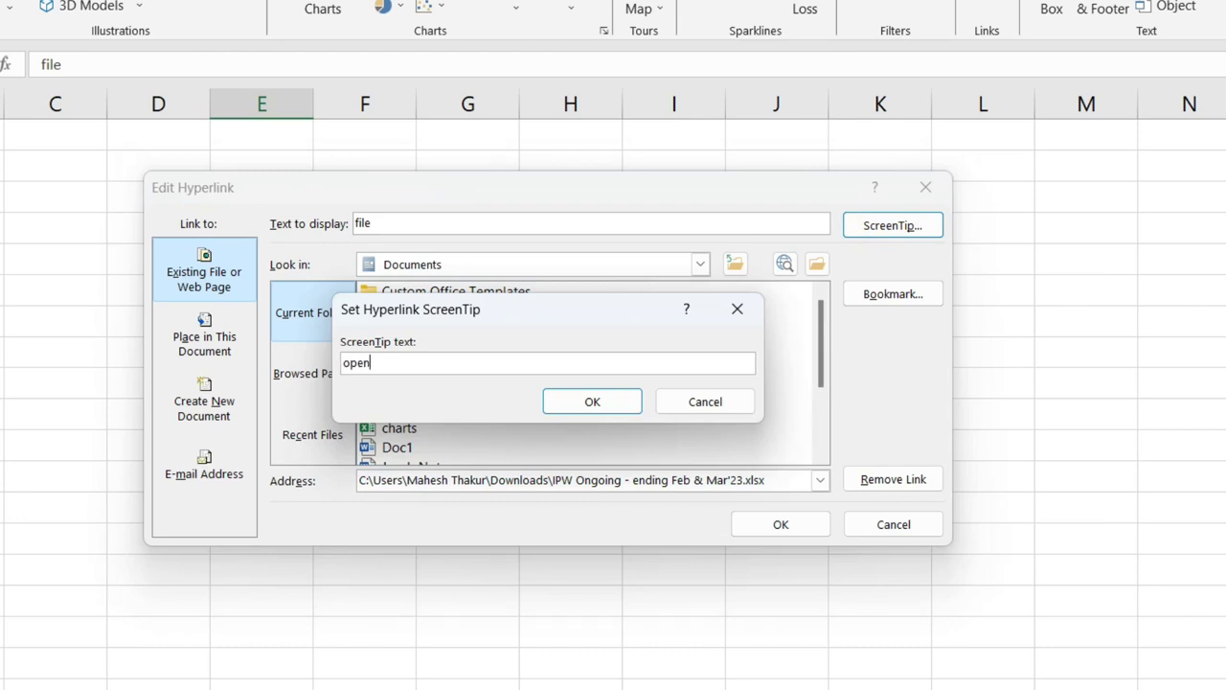
{"action": "type", "text": "W "}
{"action": "type", "text": "file"}
{"action": "left_click", "coordinate": [589, 402]}
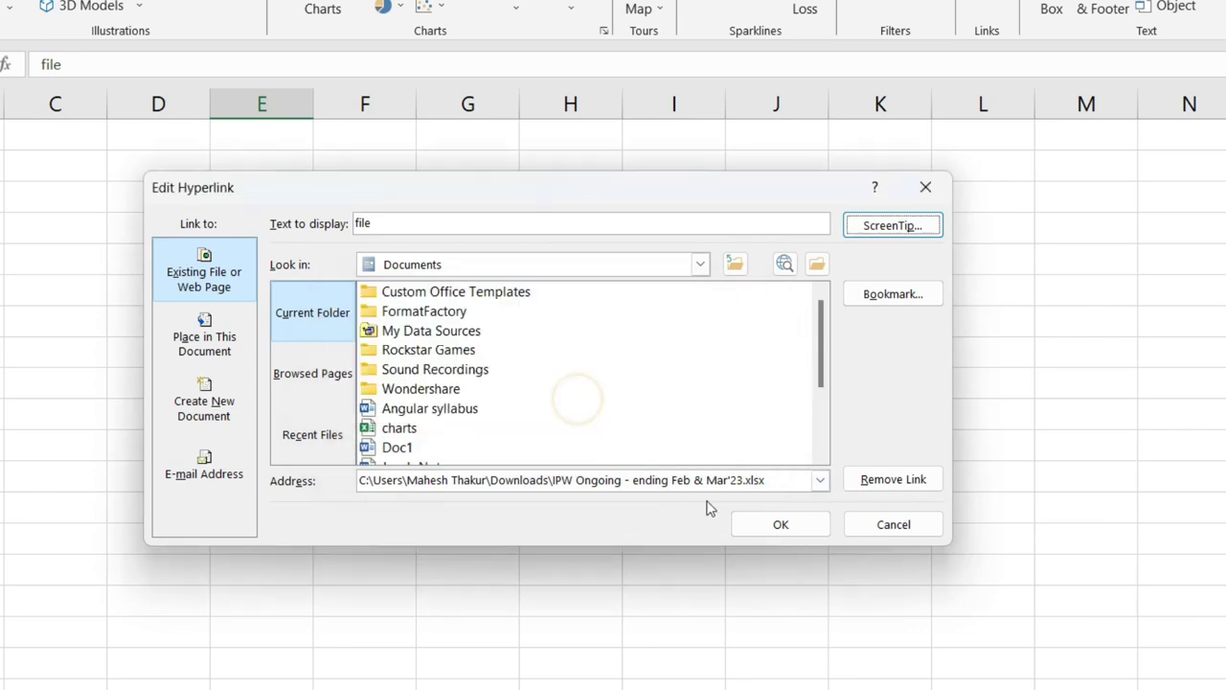
{"action": "left_click", "coordinate": [740, 519]}
{"action": "left_click", "coordinate": [329, 435]}
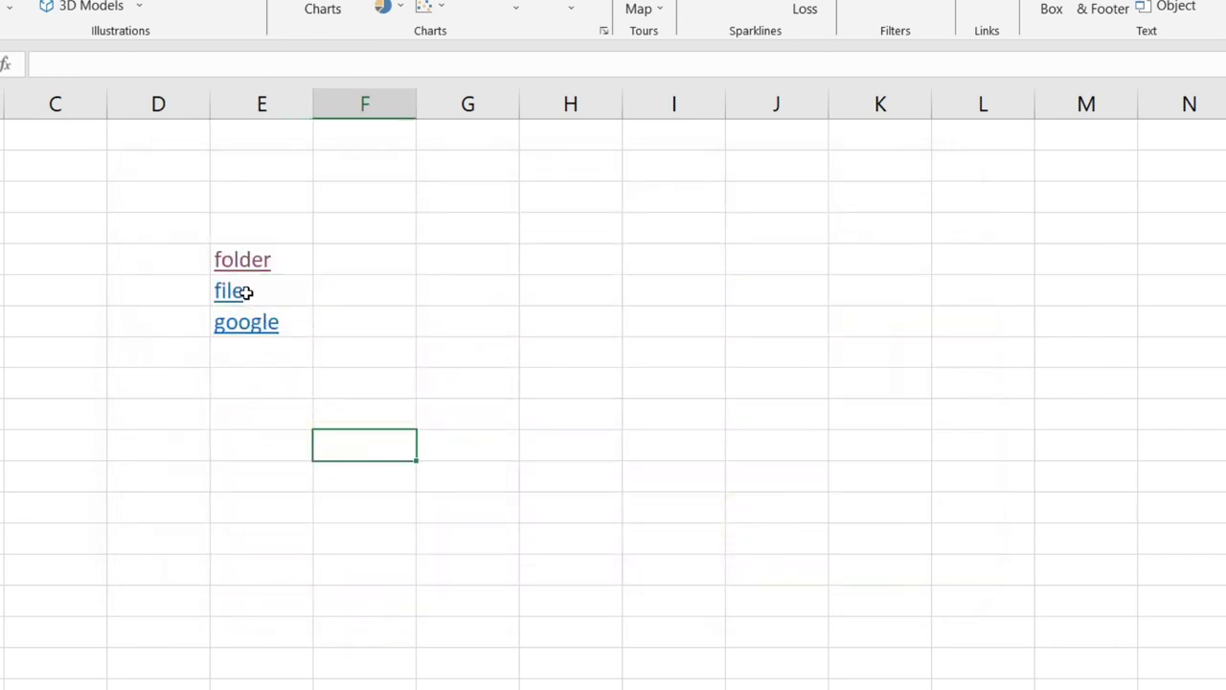
Pick an empty column E cell below the three links and bring up Insert Hyperlink with Ctrl+K.
{"action": "left_click", "coordinate": [255, 469]}
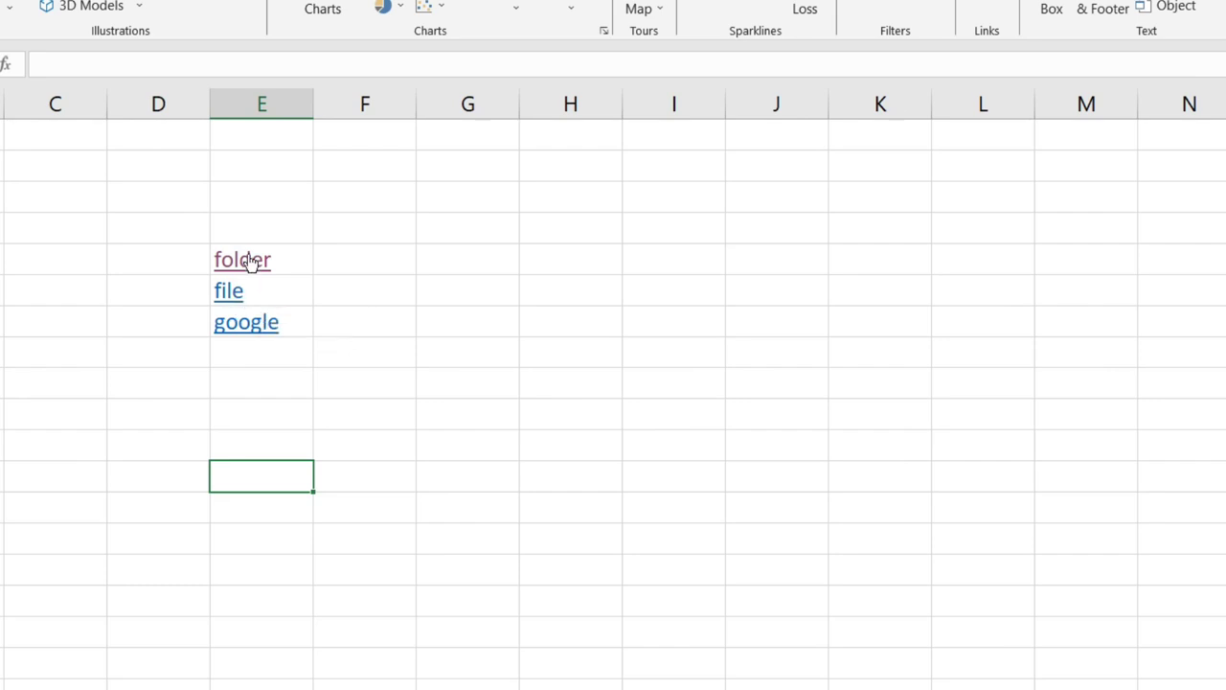
{"action": "mouse_move", "coordinate": [244, 260]}
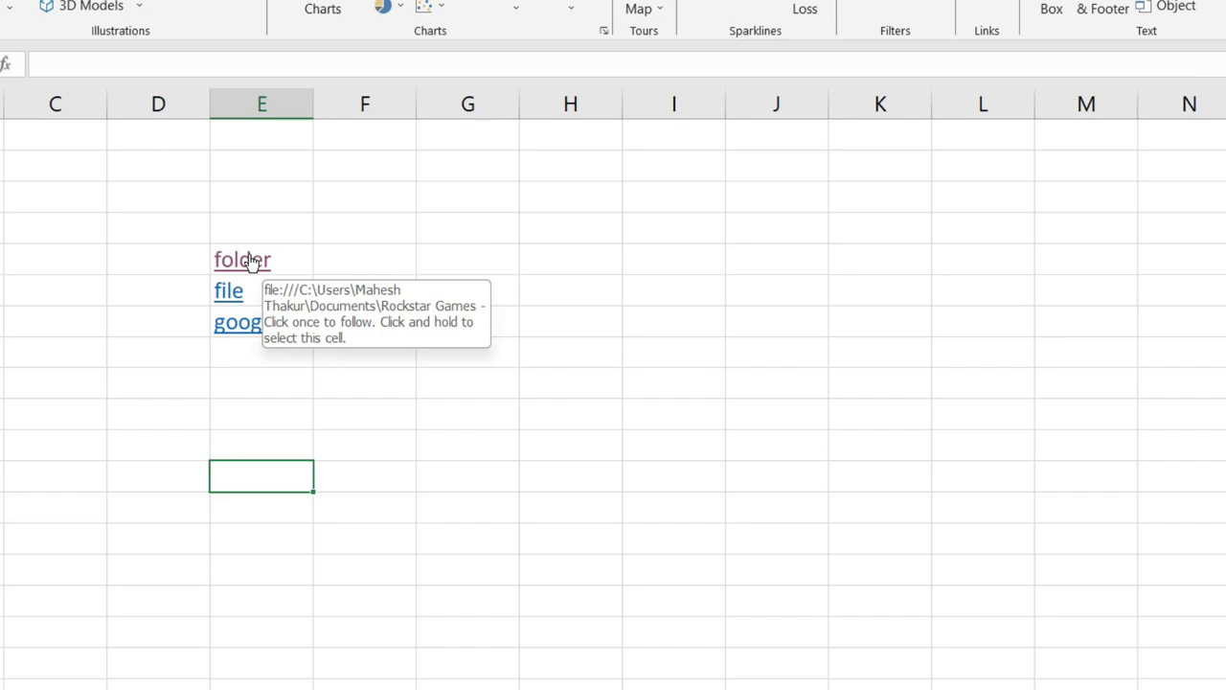
{"action": "left_click", "coordinate": [284, 416]}
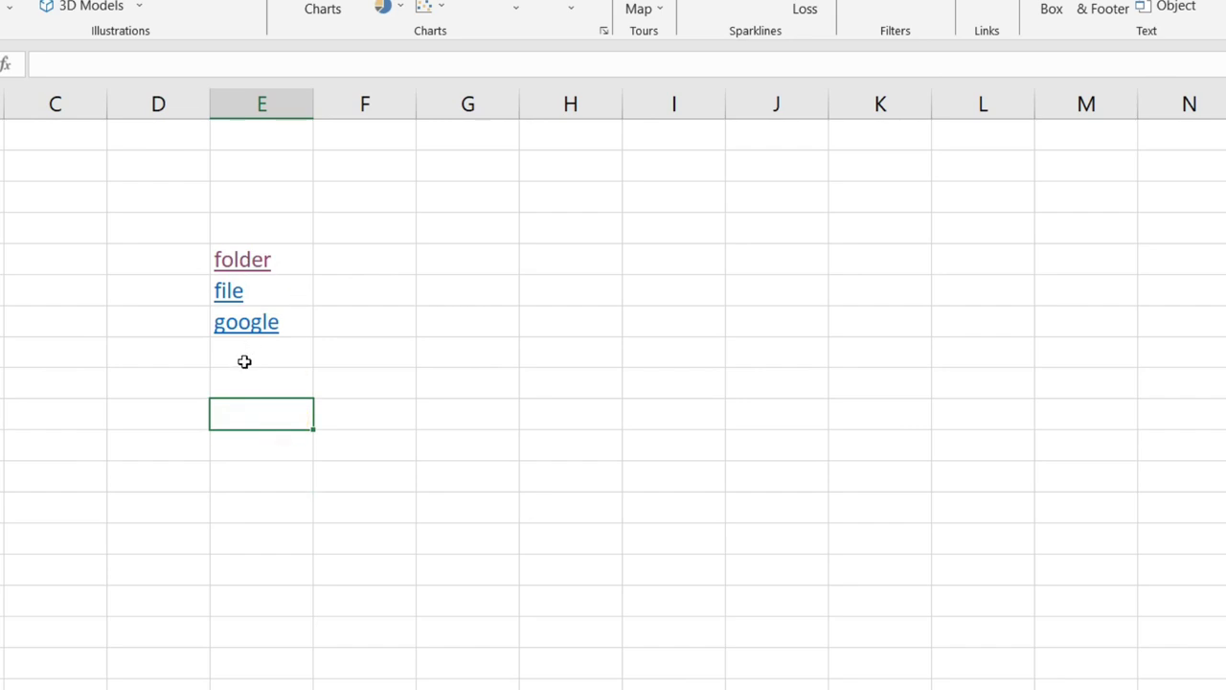
{"action": "key", "text": "ctrl+k"}
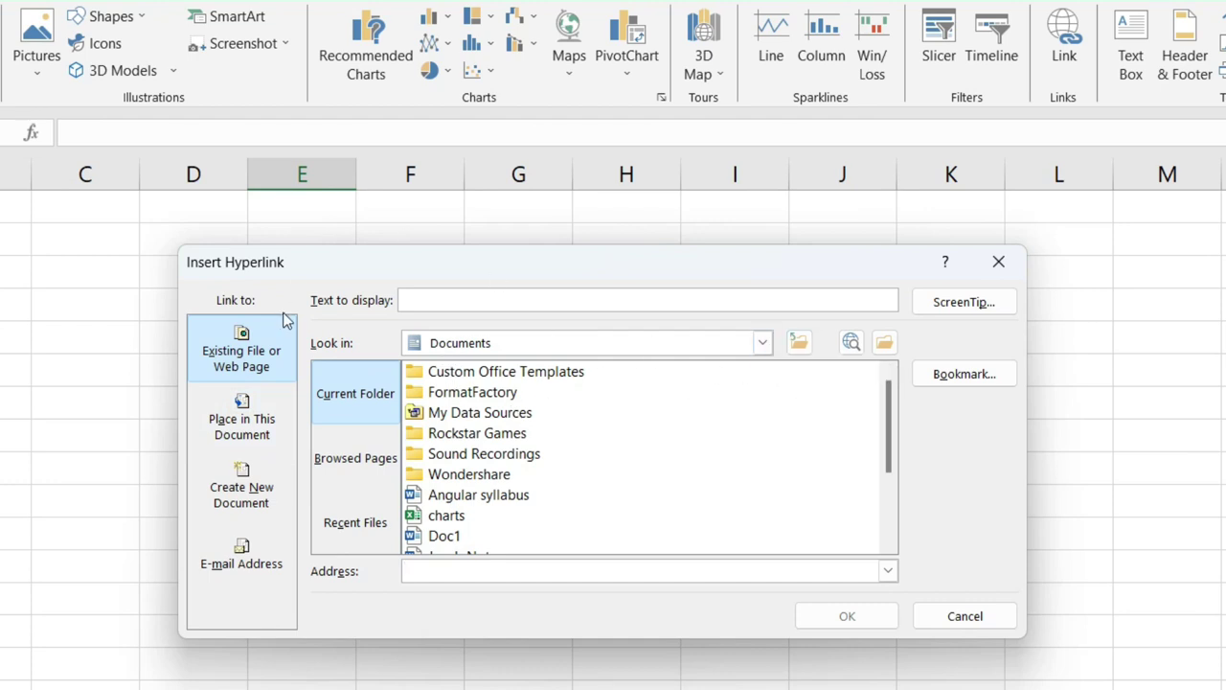
Browse up to the Users folder, then dismiss the Insert Hyperlink dialog without adding a link.
{"action": "left_click", "coordinate": [799, 342]}
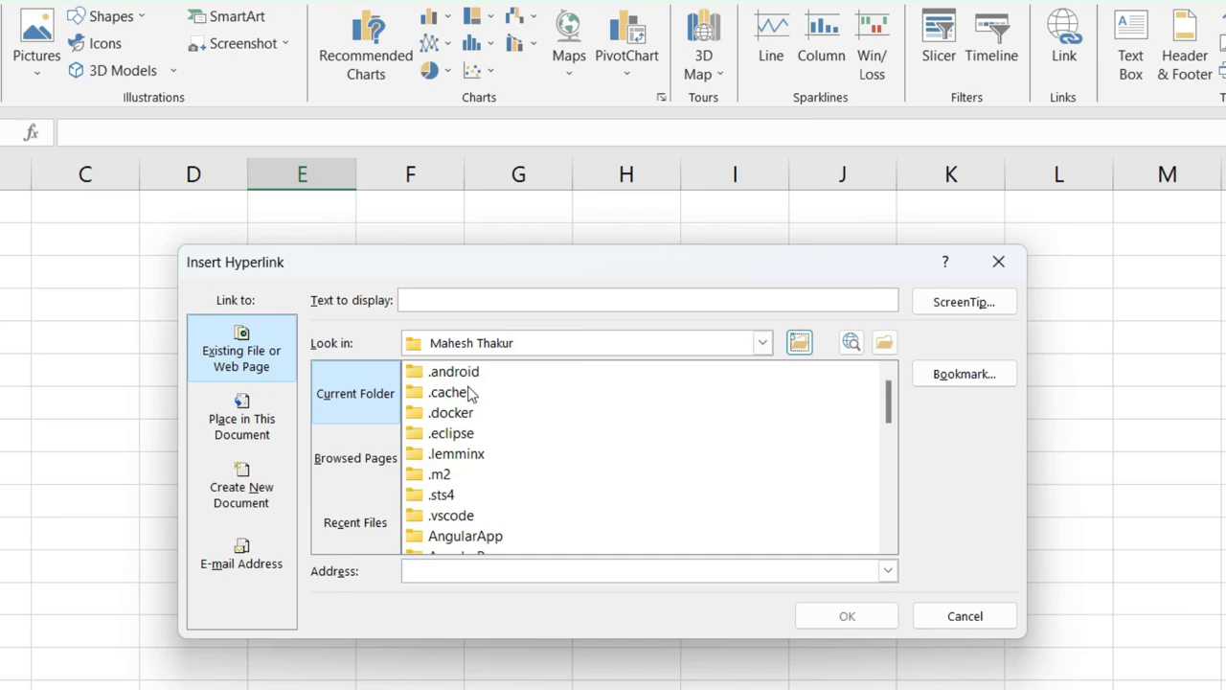
{"action": "left_click", "coordinate": [801, 344]}
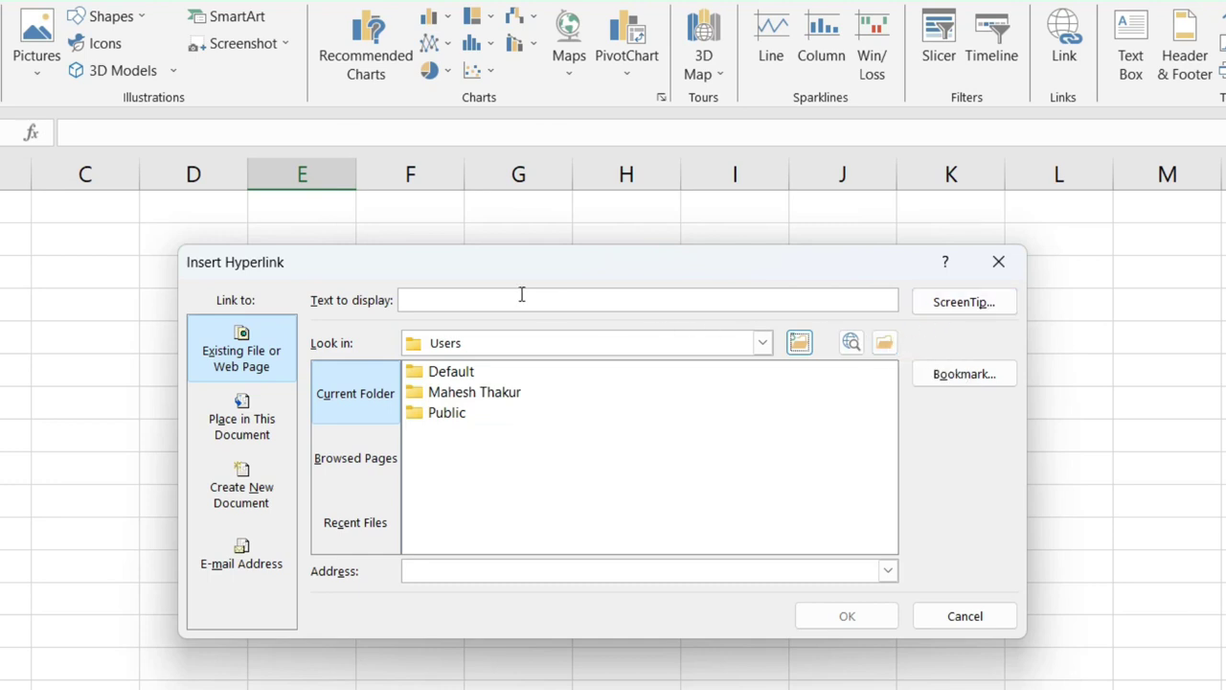
{"action": "left_click", "coordinate": [998, 260]}
{"action": "left_click", "coordinate": [393, 566]}
{"action": "left_click", "coordinate": [300, 528]}
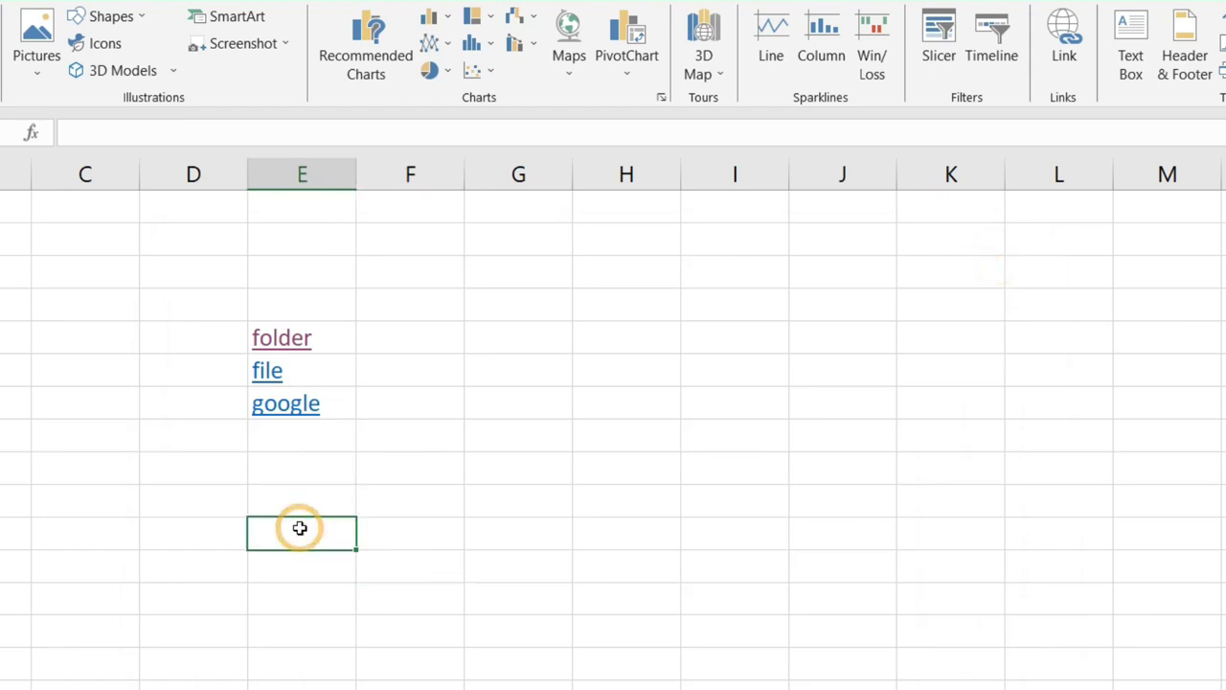
{"action": "type", "text": "link"}
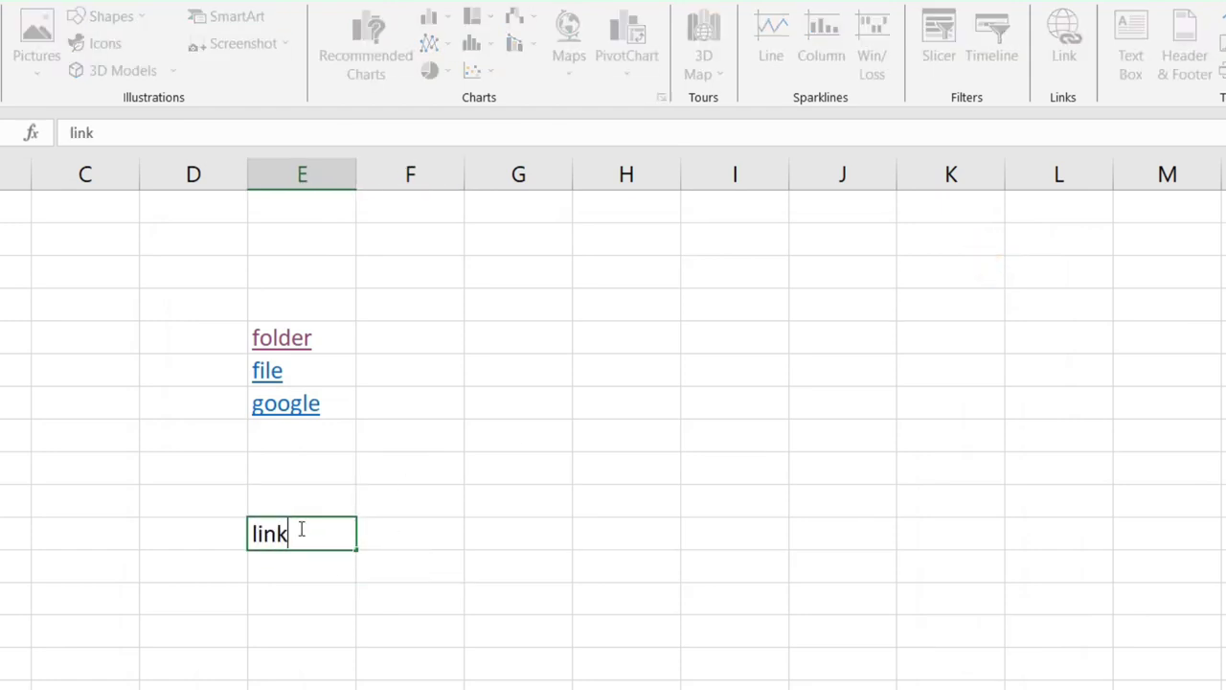
{"action": "left_click", "coordinate": [316, 630]}
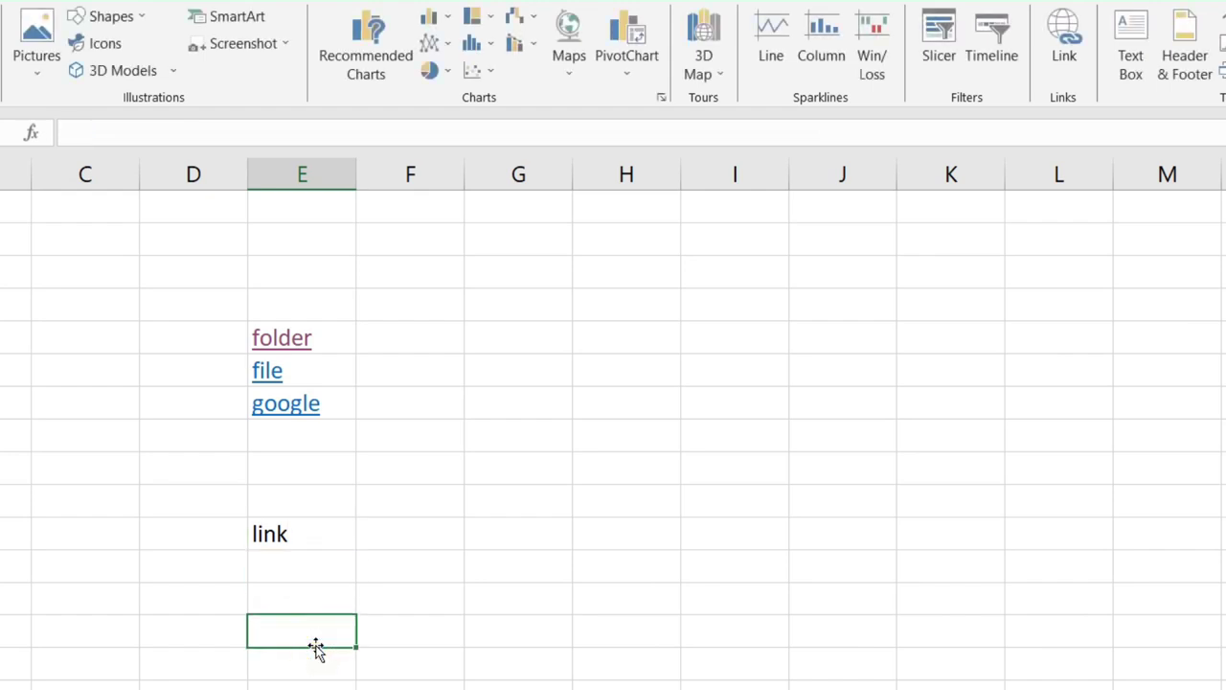
{"action": "left_click", "coordinate": [283, 536]}
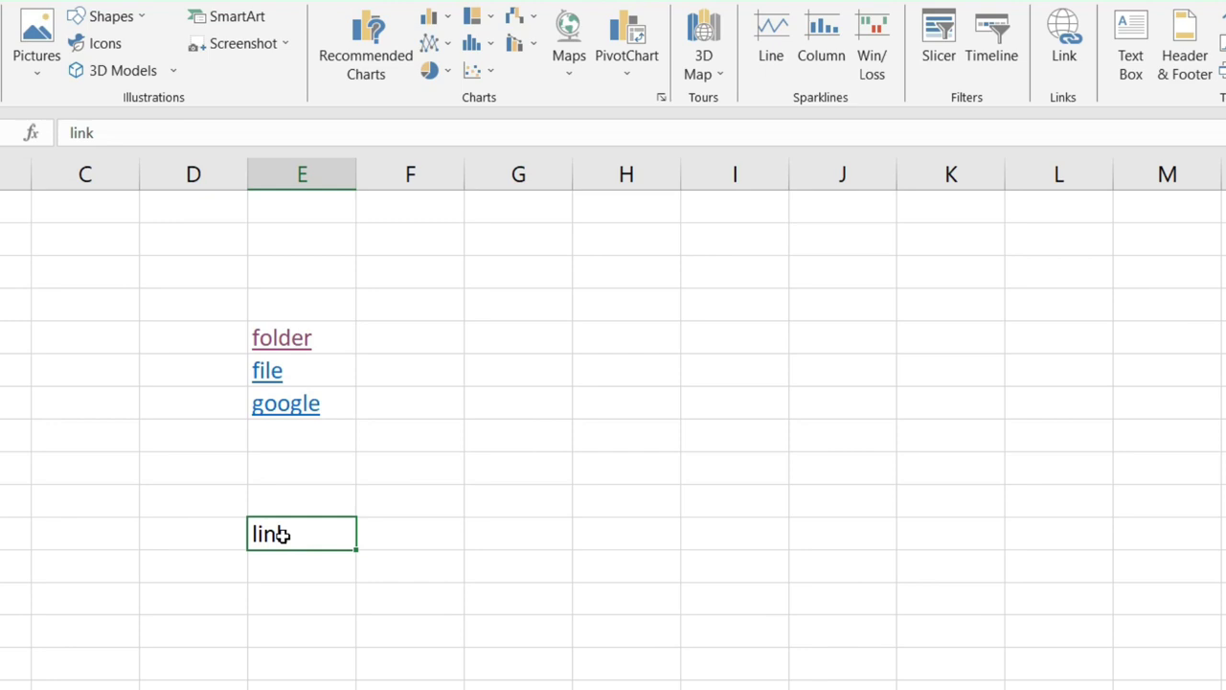
{"action": "key", "text": "Delete"}
{"action": "left_click", "coordinate": [538, 347]}
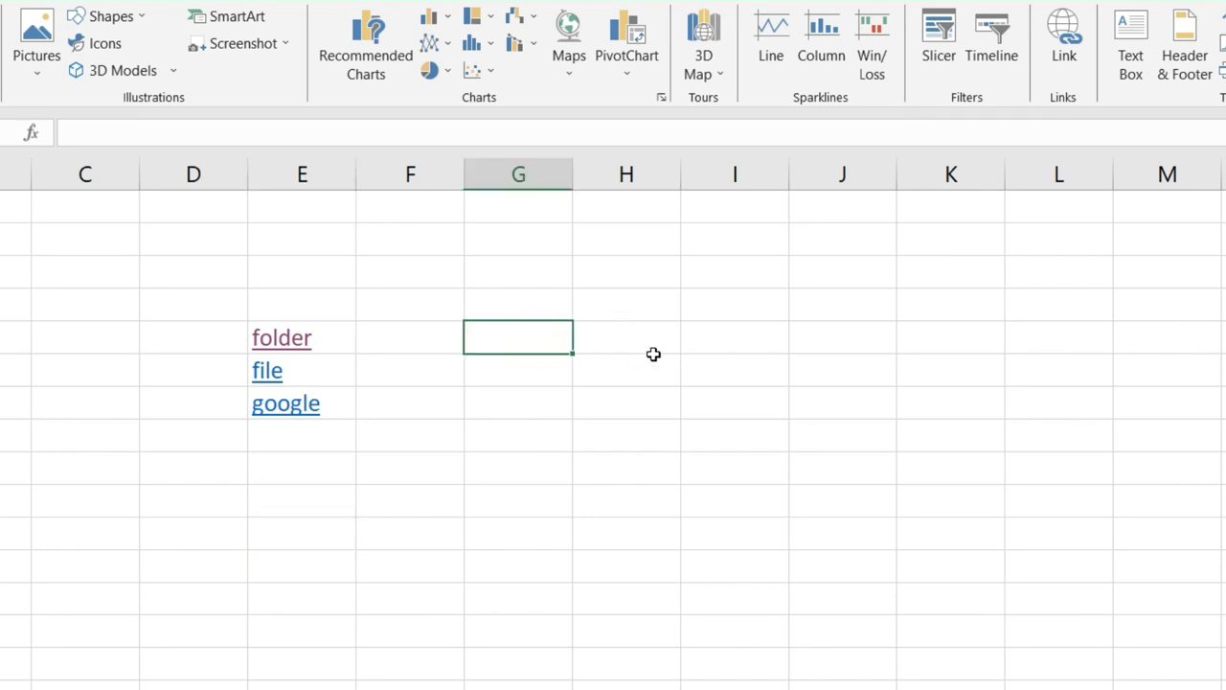
Link G5, labelled 'hyperlink', to sparklines.xlsx in Documents with ScreenTip 'open sparkline file'.
{"action": "key", "text": "ctrl+k"}
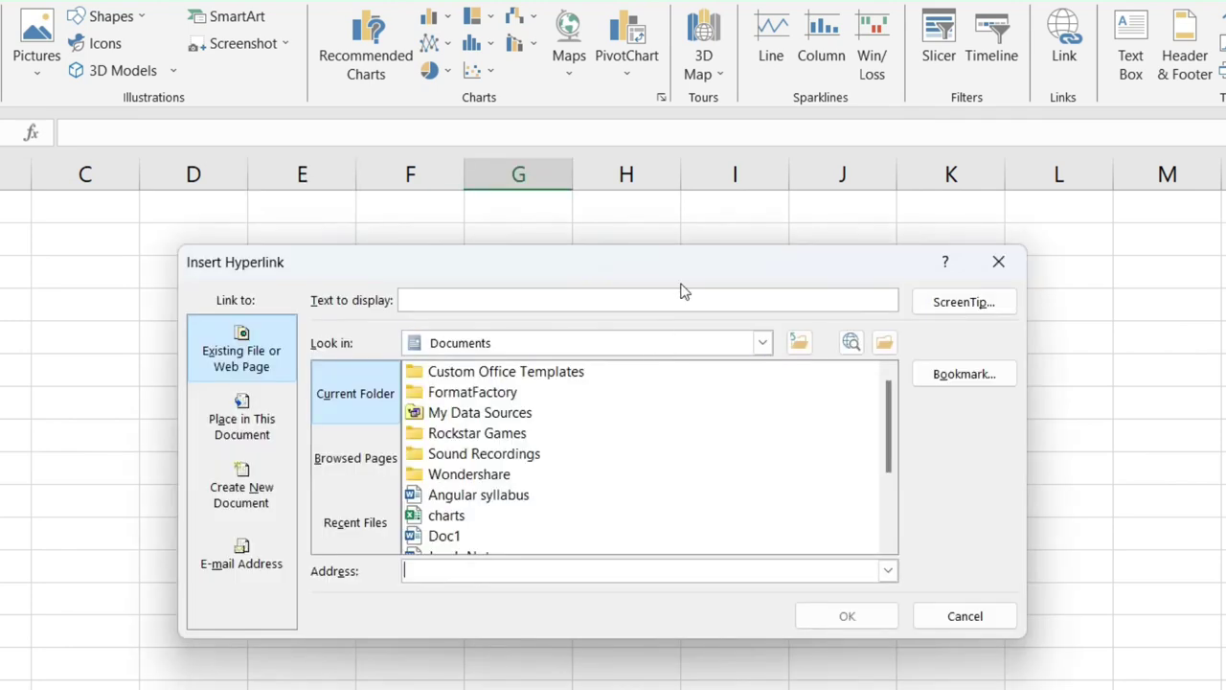
{"action": "left_click_drag", "start_coordinate": [684, 261], "coordinate": [671, 375]}
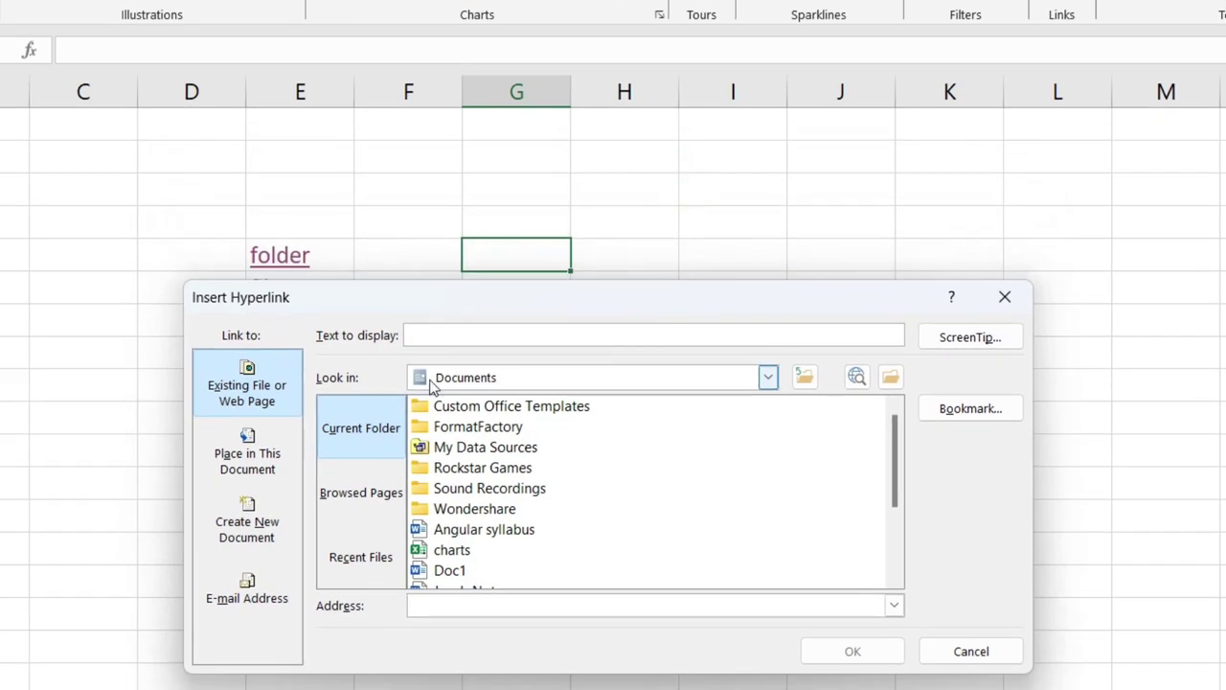
{"action": "left_click", "coordinate": [491, 331]}
{"action": "type", "text": "h"}
{"action": "type", "text": "ink"}
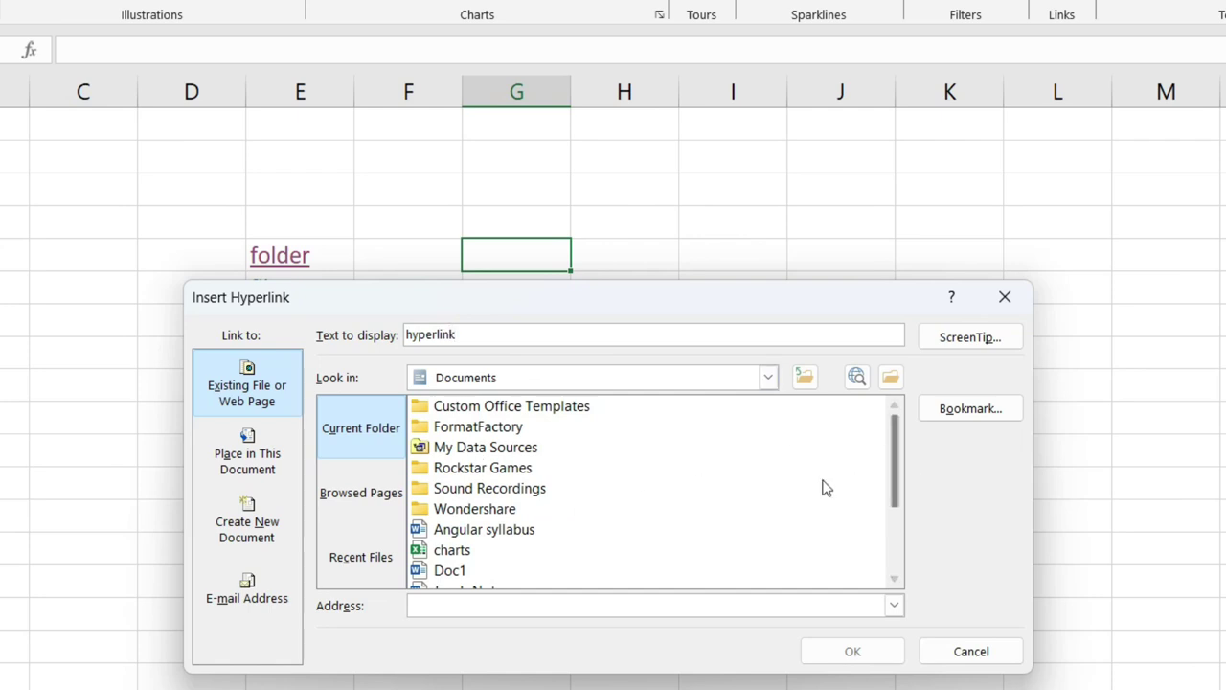
{"action": "scroll", "coordinate": [482, 533], "scroll_direction": "down", "scroll_amount": 2}
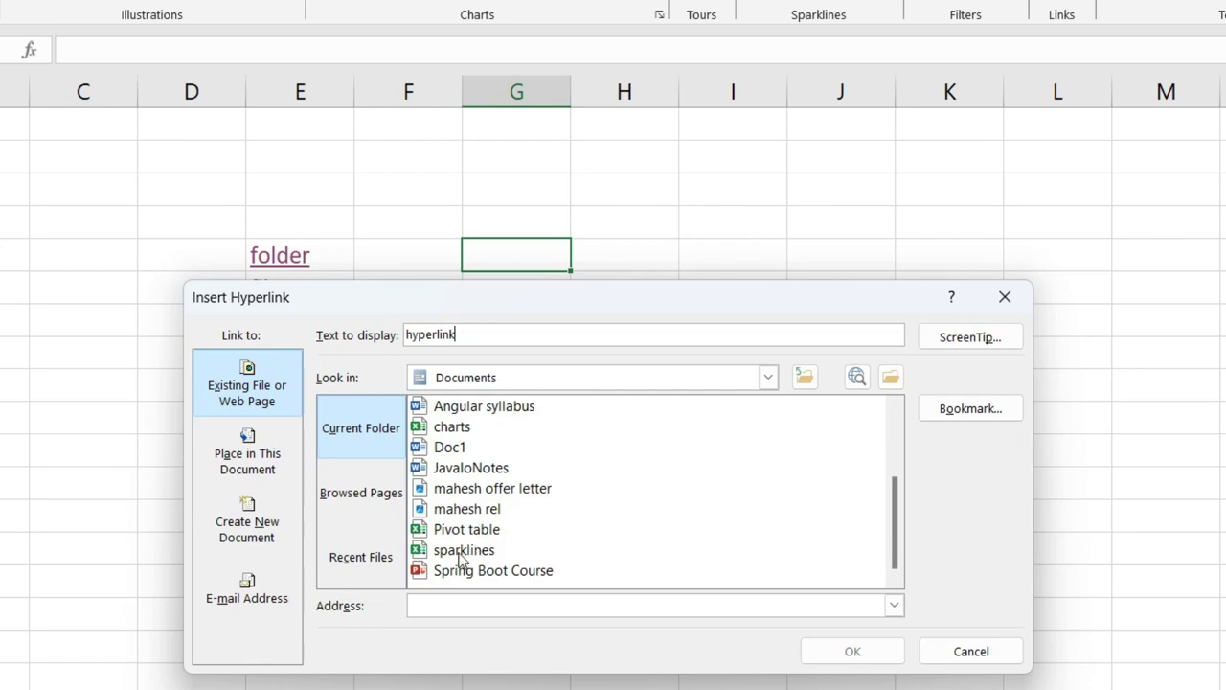
{"action": "left_click", "coordinate": [462, 553]}
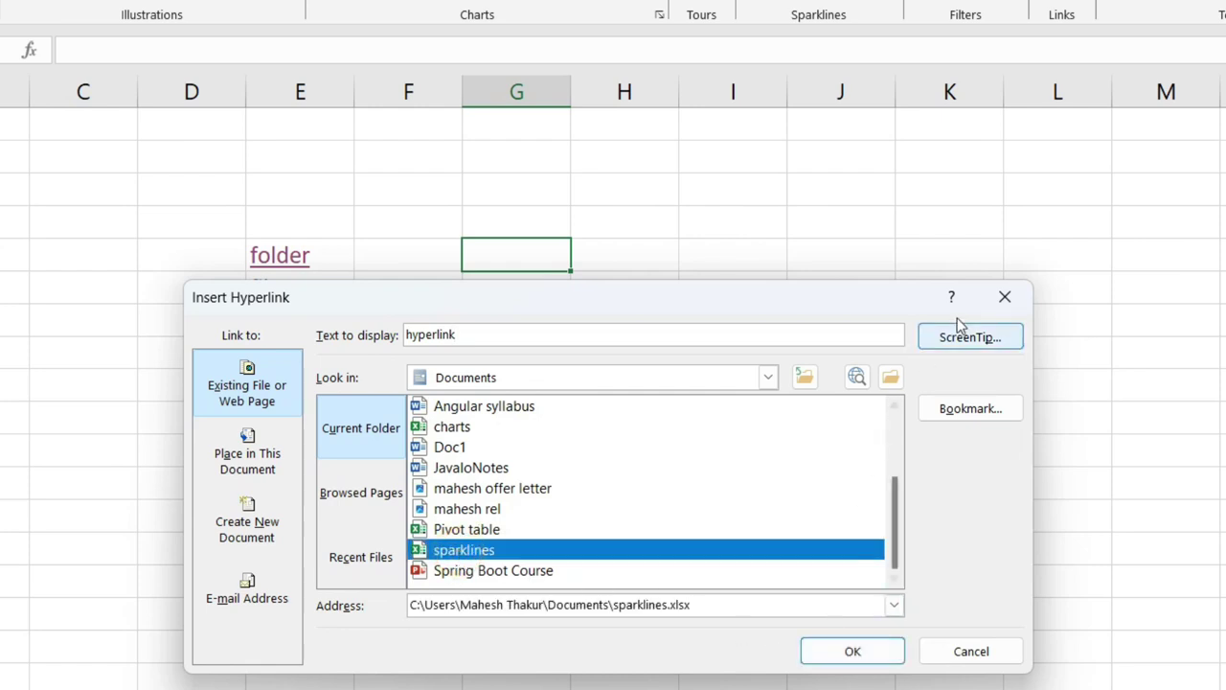
{"action": "left_click", "coordinate": [960, 343]}
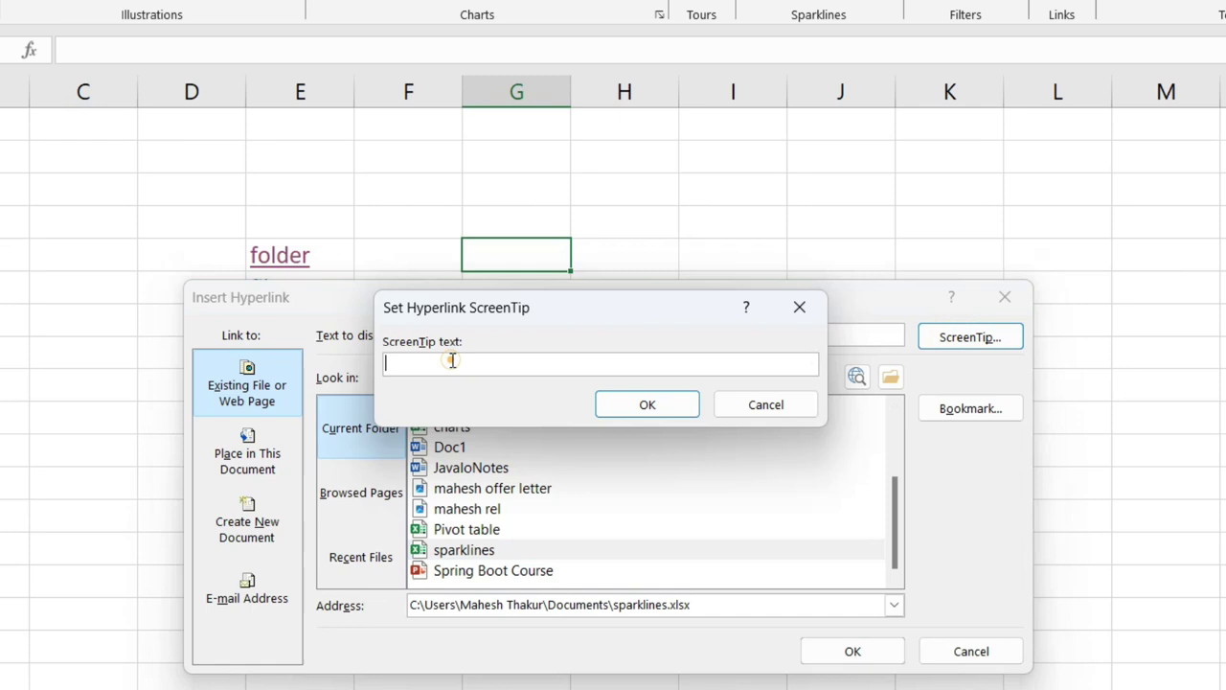
{"action": "type", "text": "open"}
{"action": "type", "text": " sparkline file"}
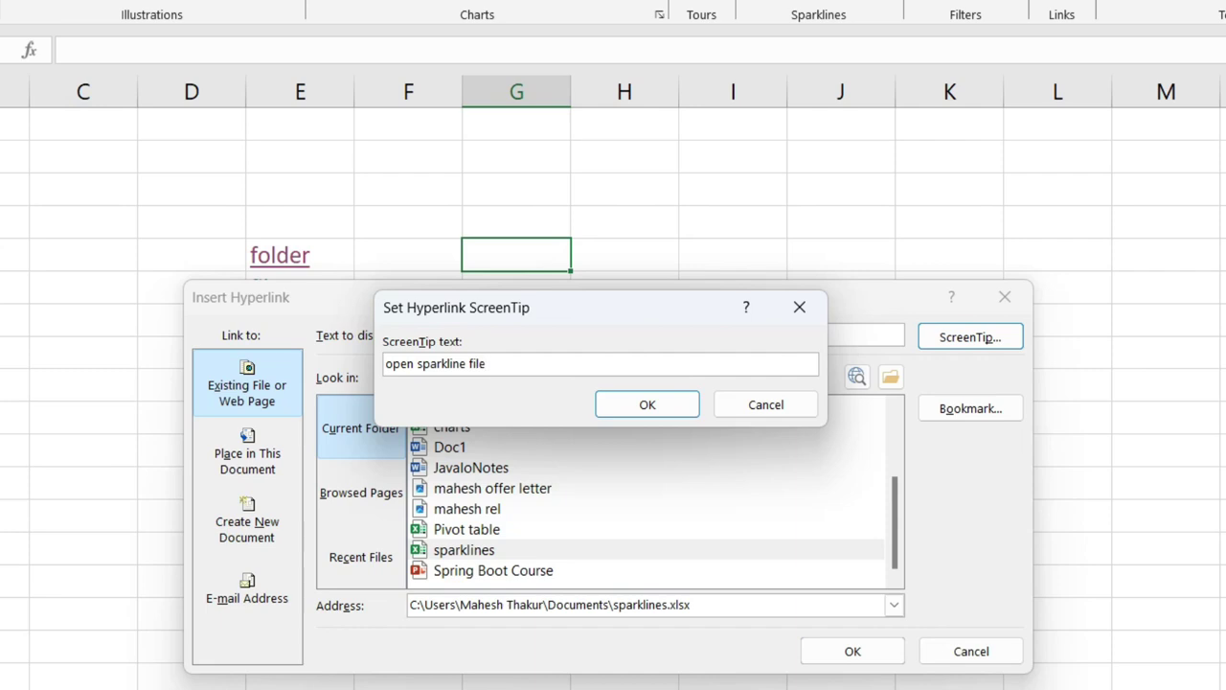
{"action": "left_click", "coordinate": [613, 405]}
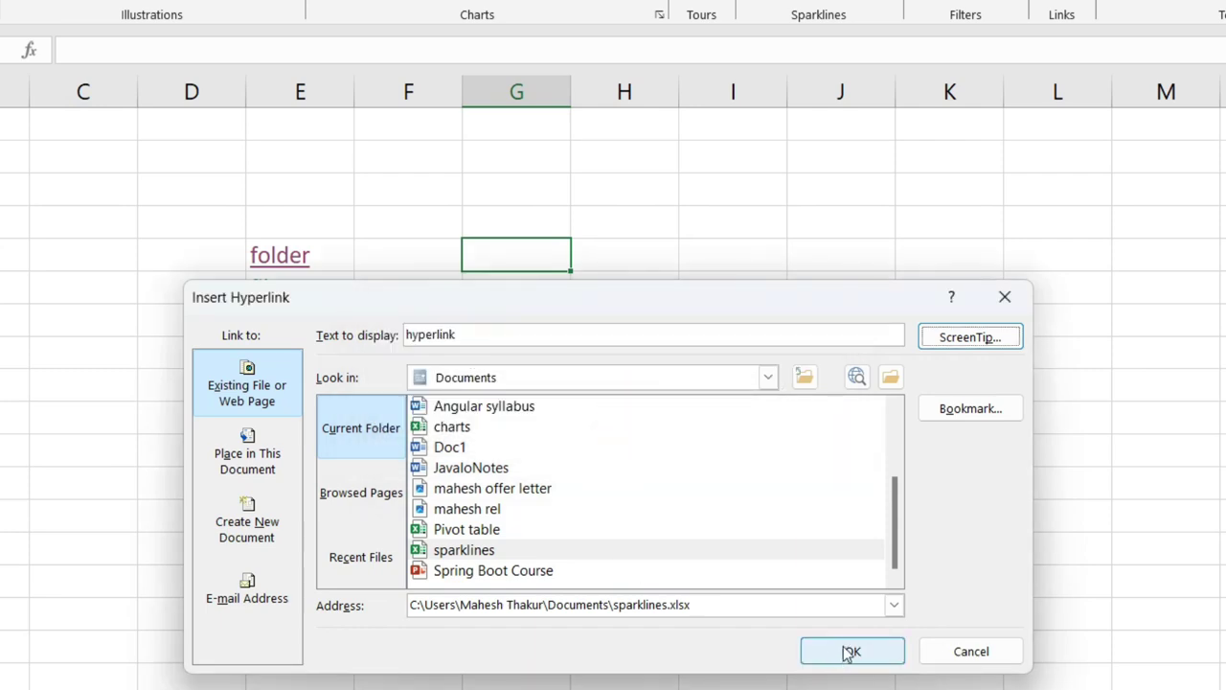
{"action": "left_click", "coordinate": [848, 652]}
{"action": "left_click", "coordinate": [694, 518]}
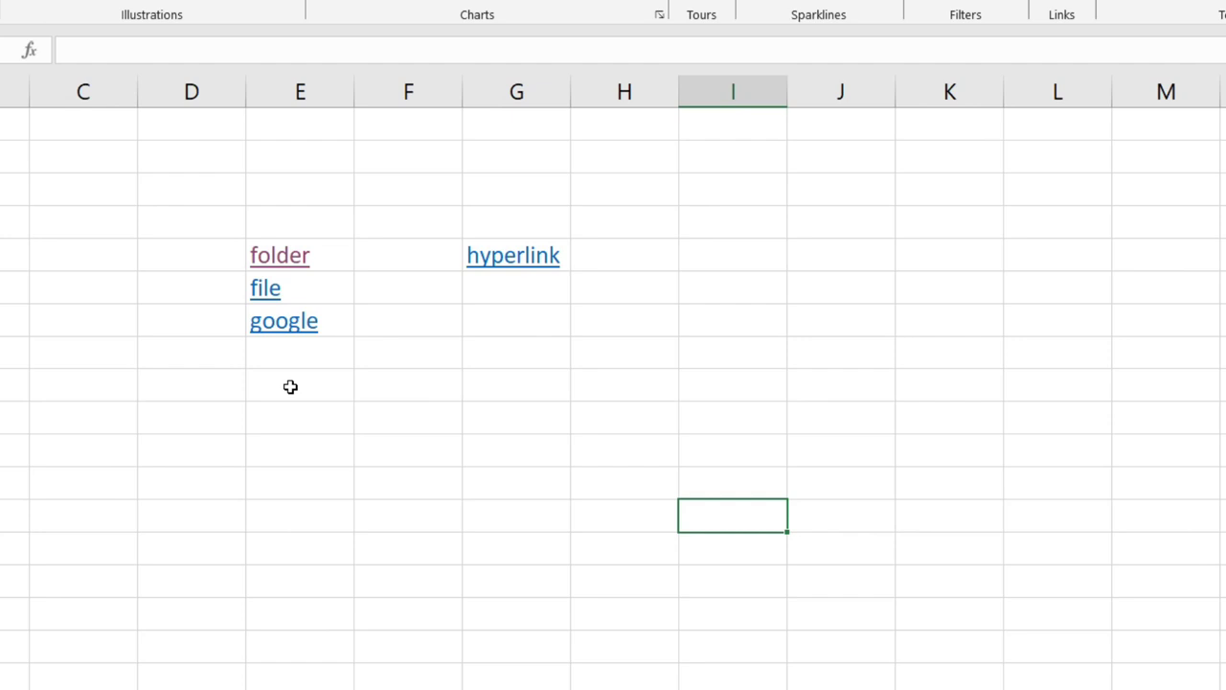
Follow the G5 hyperlink, allow sparklines.xlsx to open through the security notice, then return to Book1.
{"action": "left_click", "coordinate": [517, 264]}
{"action": "left_click", "coordinate": [711, 443]}
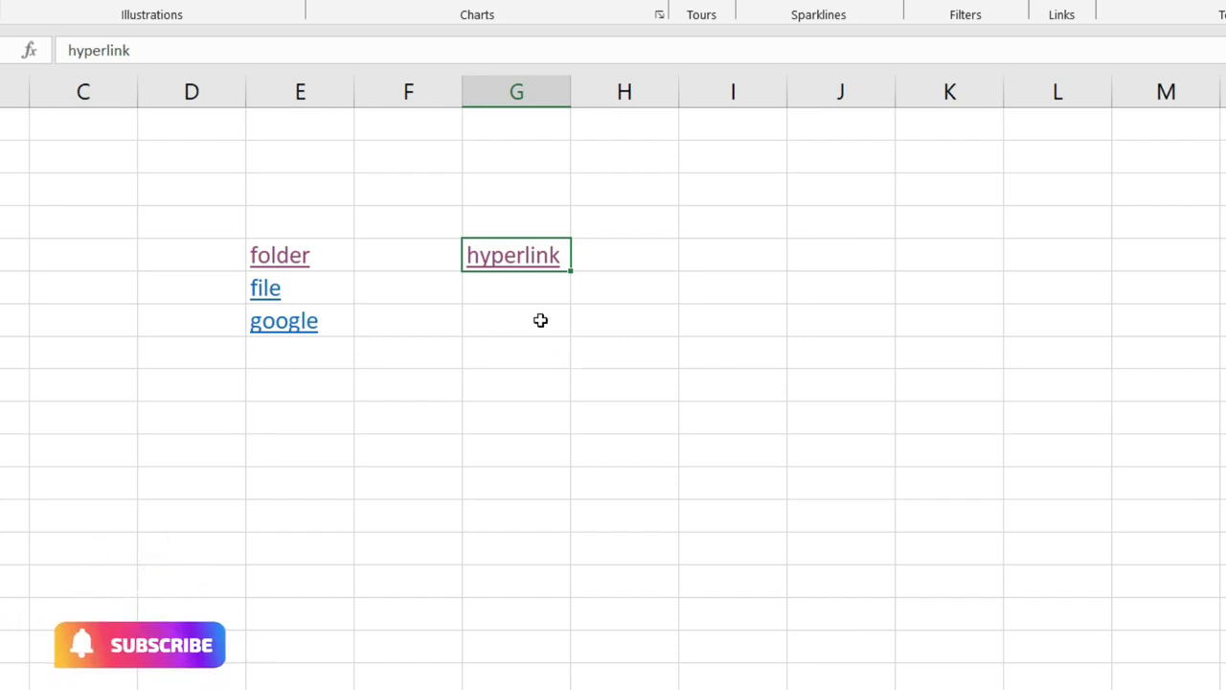
{"action": "left_click", "coordinate": [540, 320]}
{"action": "key", "text": "ctrl+k"}
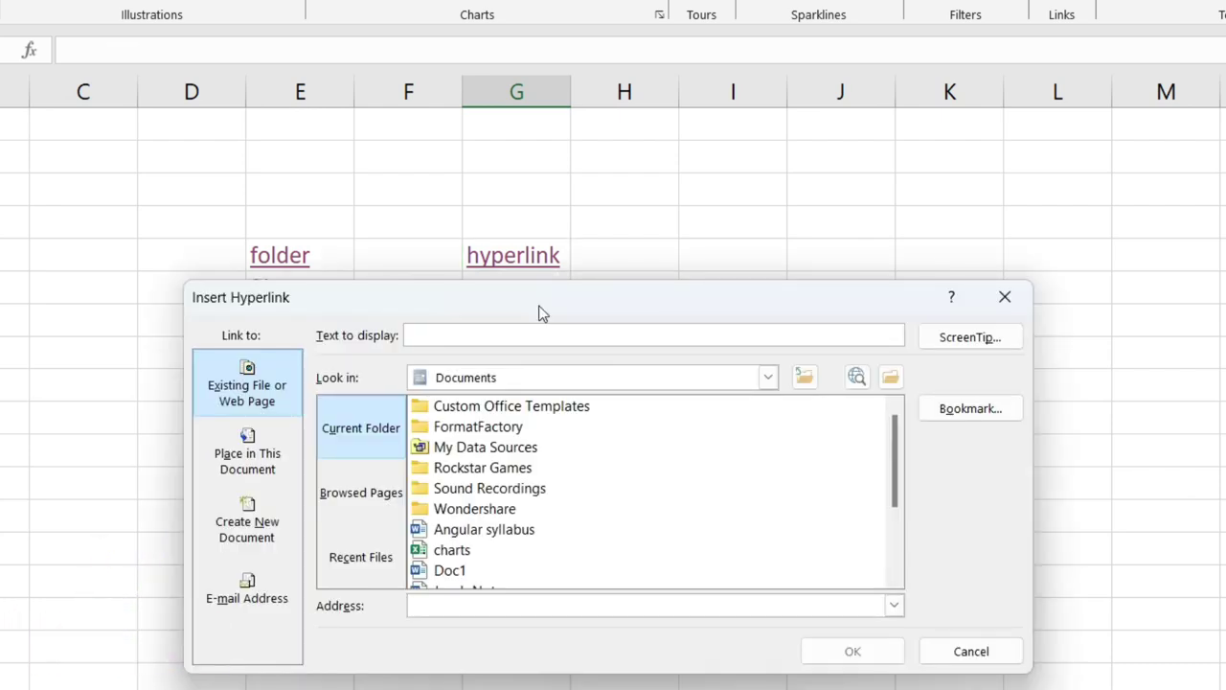
{"action": "left_click", "coordinate": [349, 517]}
{"action": "left_click", "coordinate": [369, 539]}
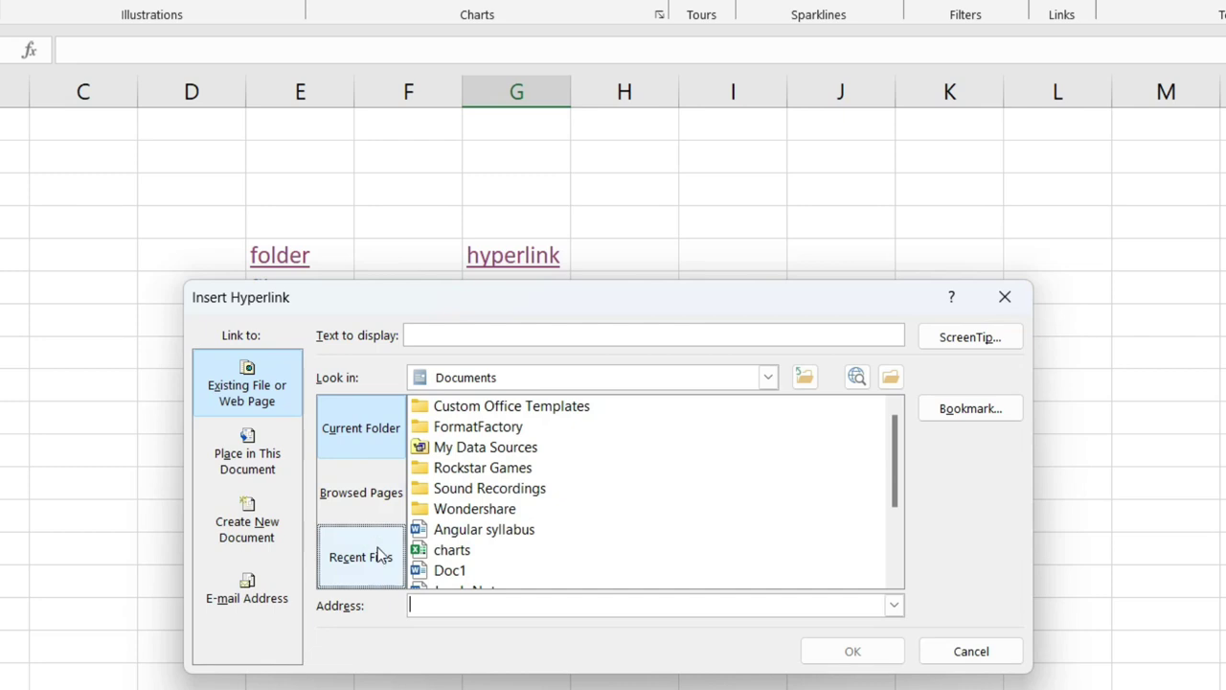
{"action": "left_click", "coordinate": [371, 495]}
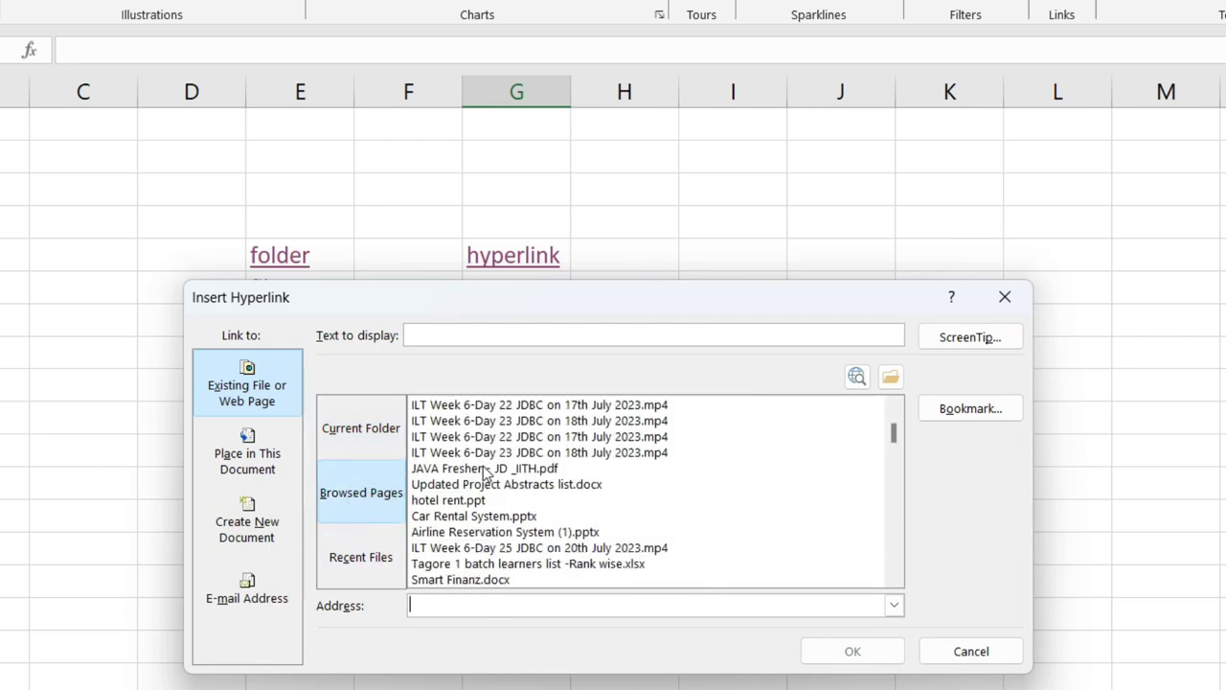
{"action": "scroll", "coordinate": [486, 472], "scroll_direction": "down", "scroll_amount": 2}
{"action": "scroll", "coordinate": [537, 493], "scroll_direction": "down", "scroll_amount": 3}
{"action": "scroll", "coordinate": [550, 504], "scroll_direction": "down", "scroll_amount": 3}
{"action": "scroll", "coordinate": [549, 469], "scroll_direction": "up", "scroll_amount": 5}
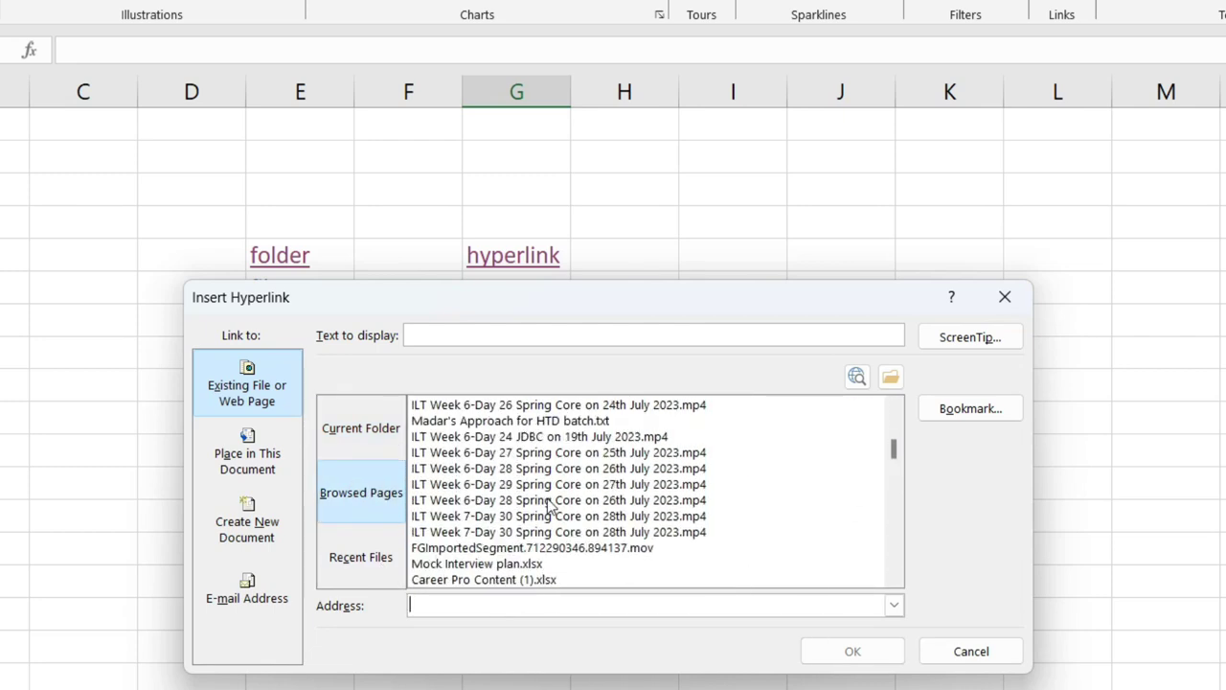
{"action": "scroll", "coordinate": [547, 436], "scroll_direction": "up", "scroll_amount": 5}
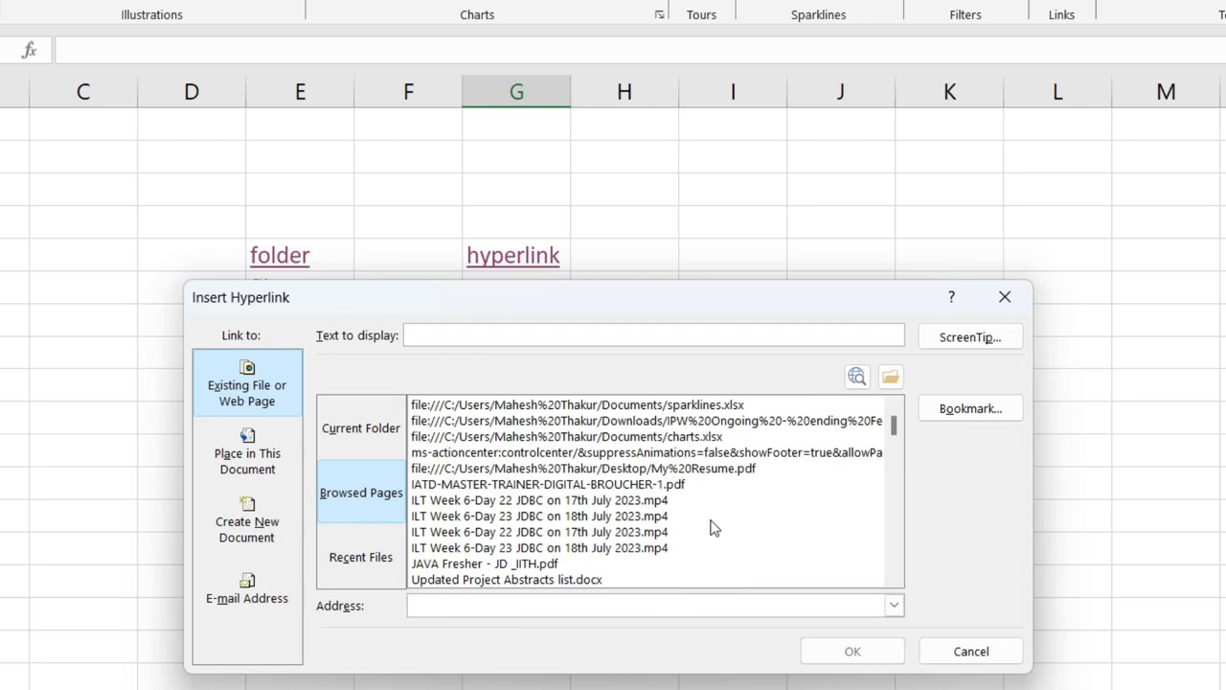
{"action": "scroll", "coordinate": [585, 565], "scroll_direction": "down", "scroll_amount": 2}
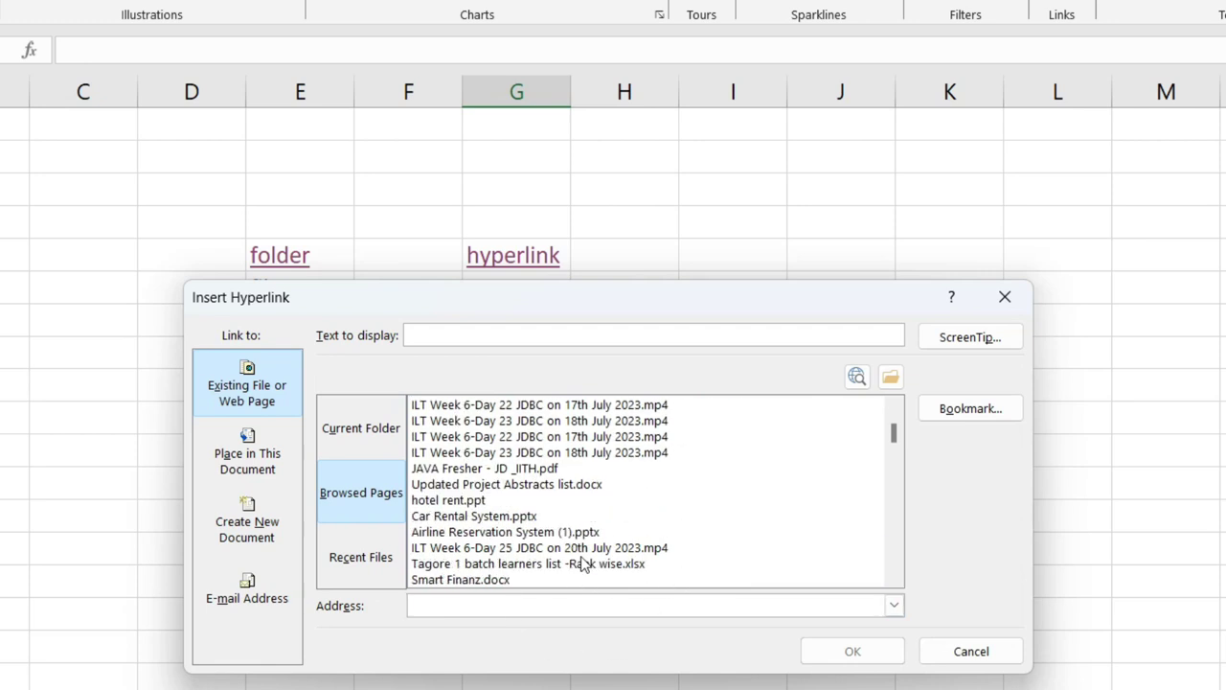
{"action": "left_click", "coordinate": [358, 561]}
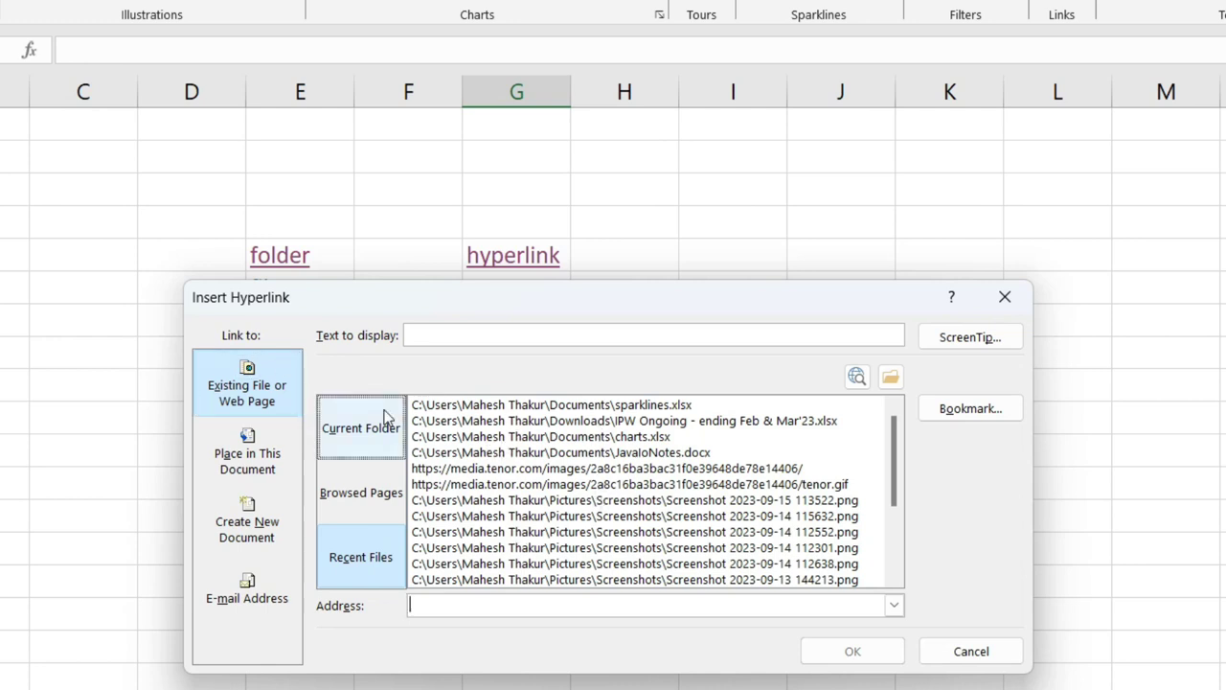
{"action": "left_click", "coordinate": [254, 446]}
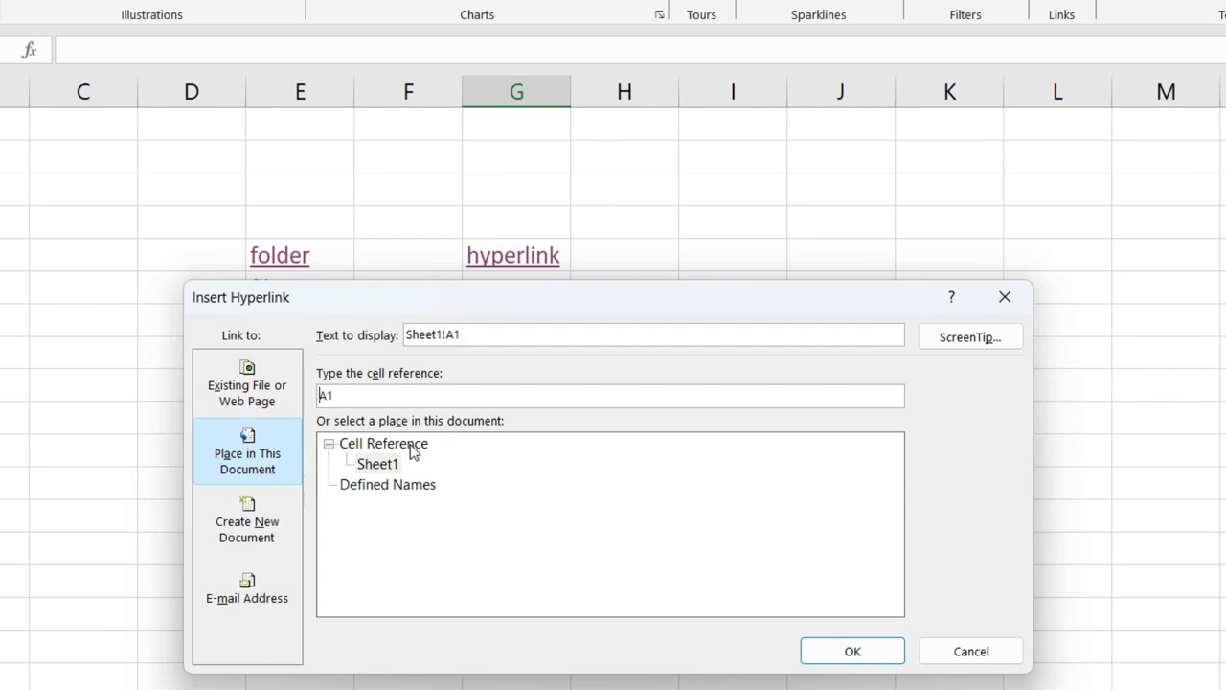
{"action": "left_click", "coordinate": [374, 466]}
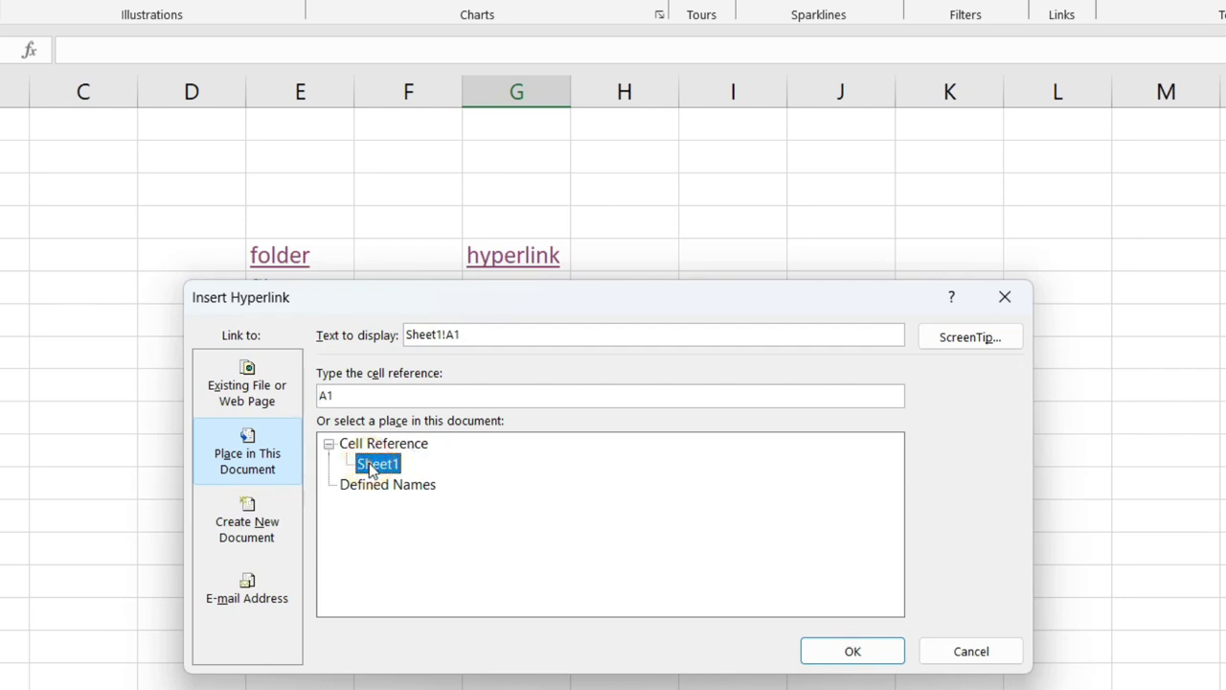
{"action": "left_click", "coordinate": [970, 653]}
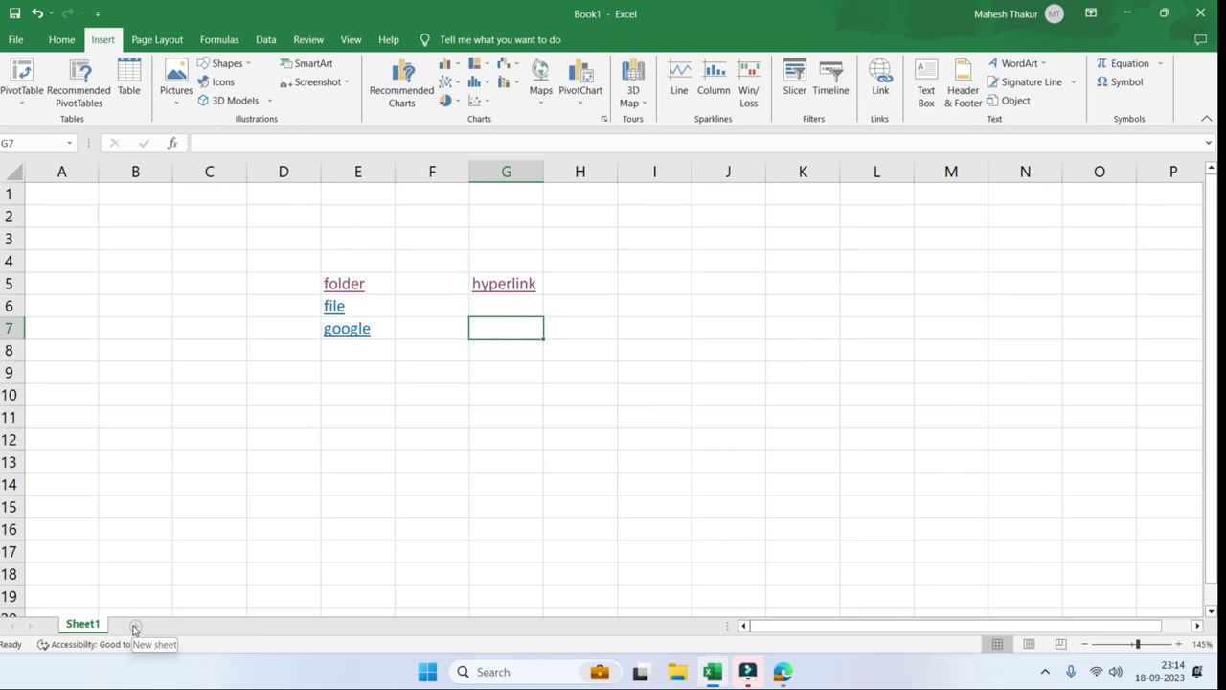
Add a blank Sheet2, return to Sheet1, and abandon the partial 'sheet' entry in A2.
{"action": "left_click", "coordinate": [135, 628]}
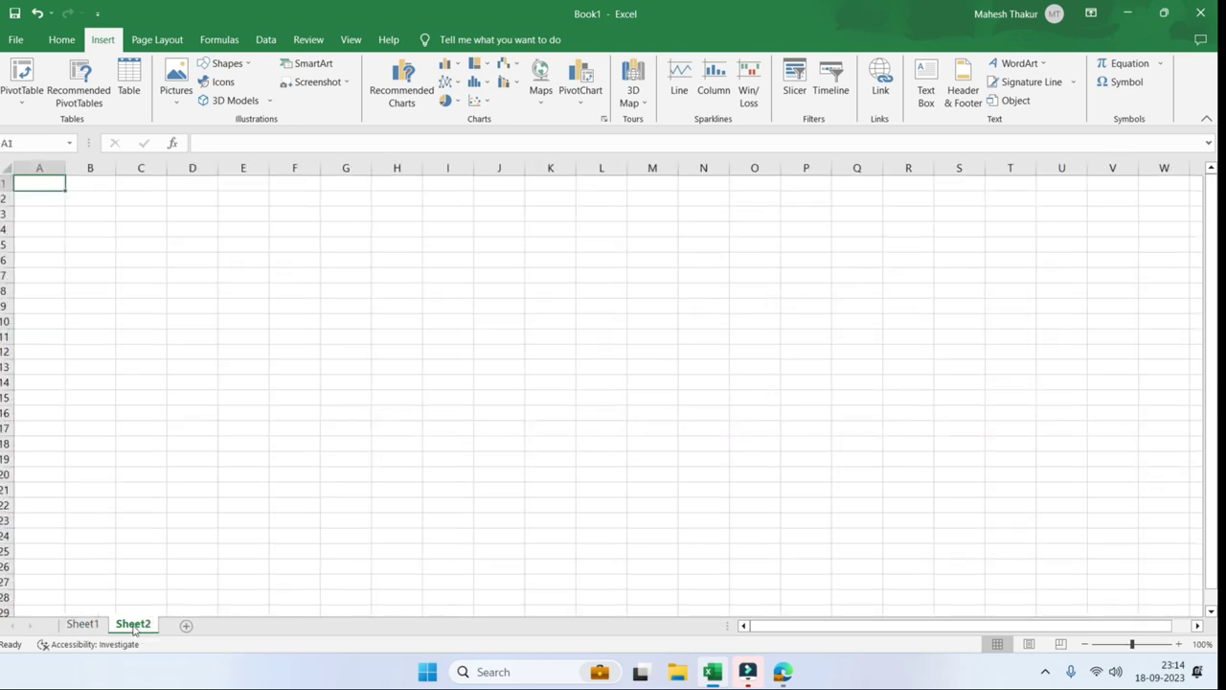
{"action": "left_click", "coordinate": [79, 624]}
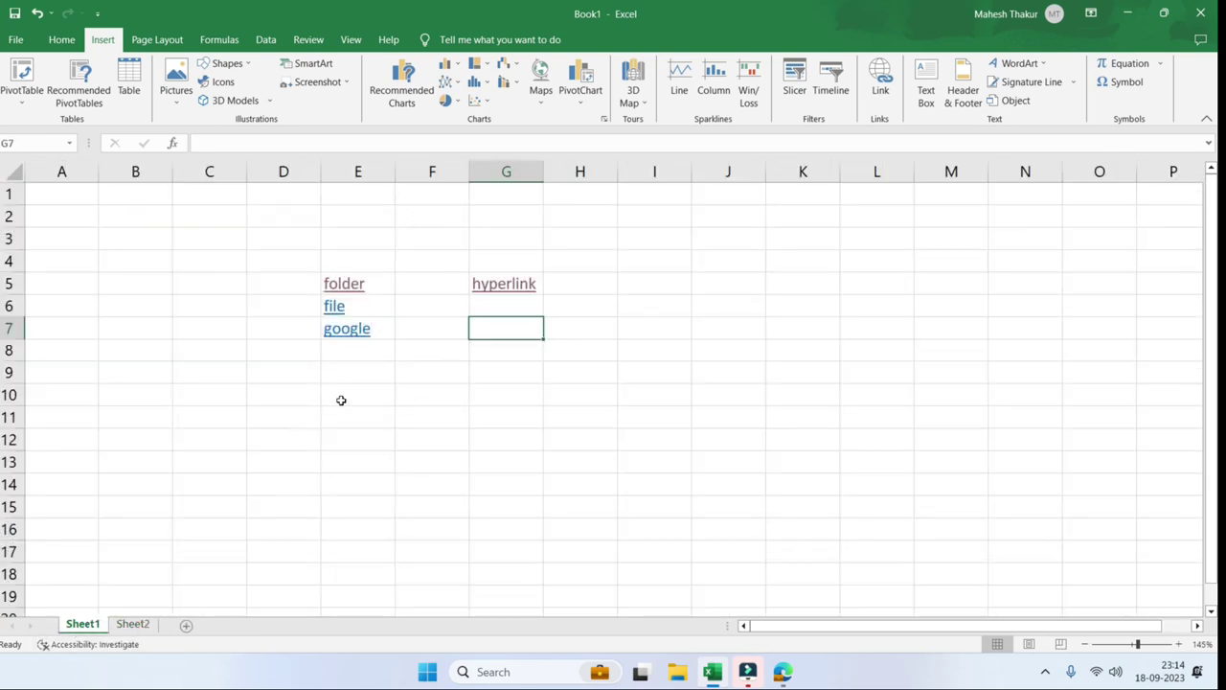
{"action": "left_click", "coordinate": [52, 213]}
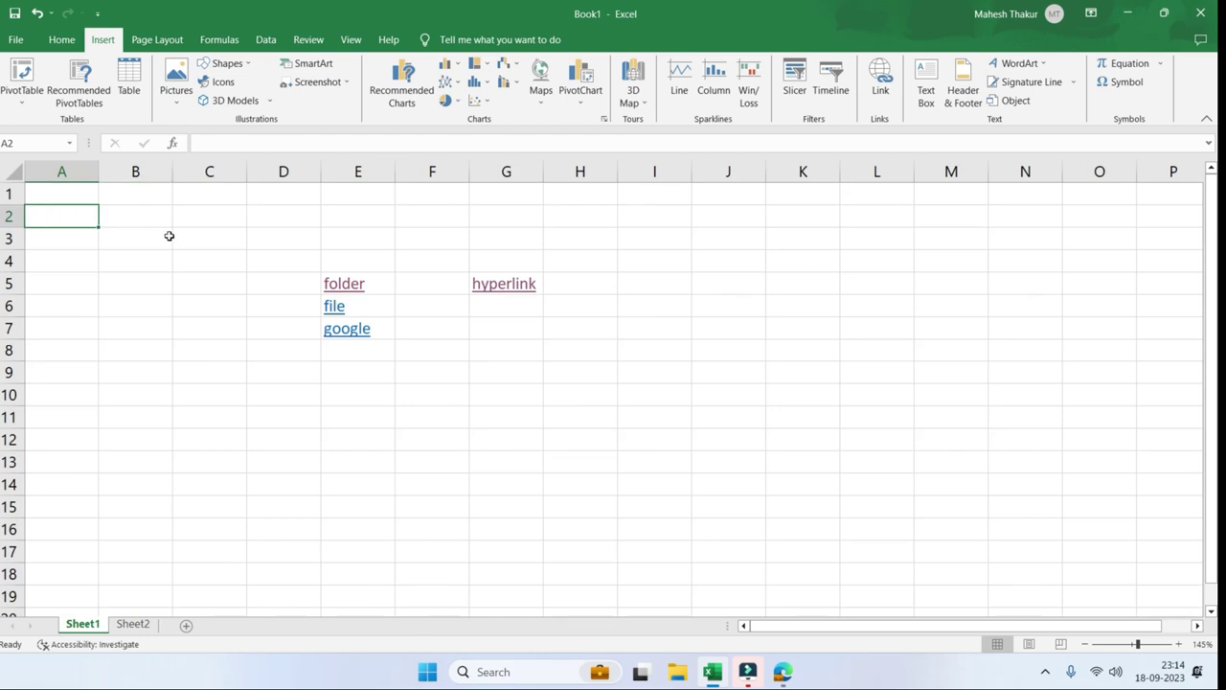
{"action": "type", "text": "sheet"}
{"action": "key", "text": "BackSpace"}
{"action": "key", "text": "BackSpace"}
{"action": "key", "text": "BackSpace"}
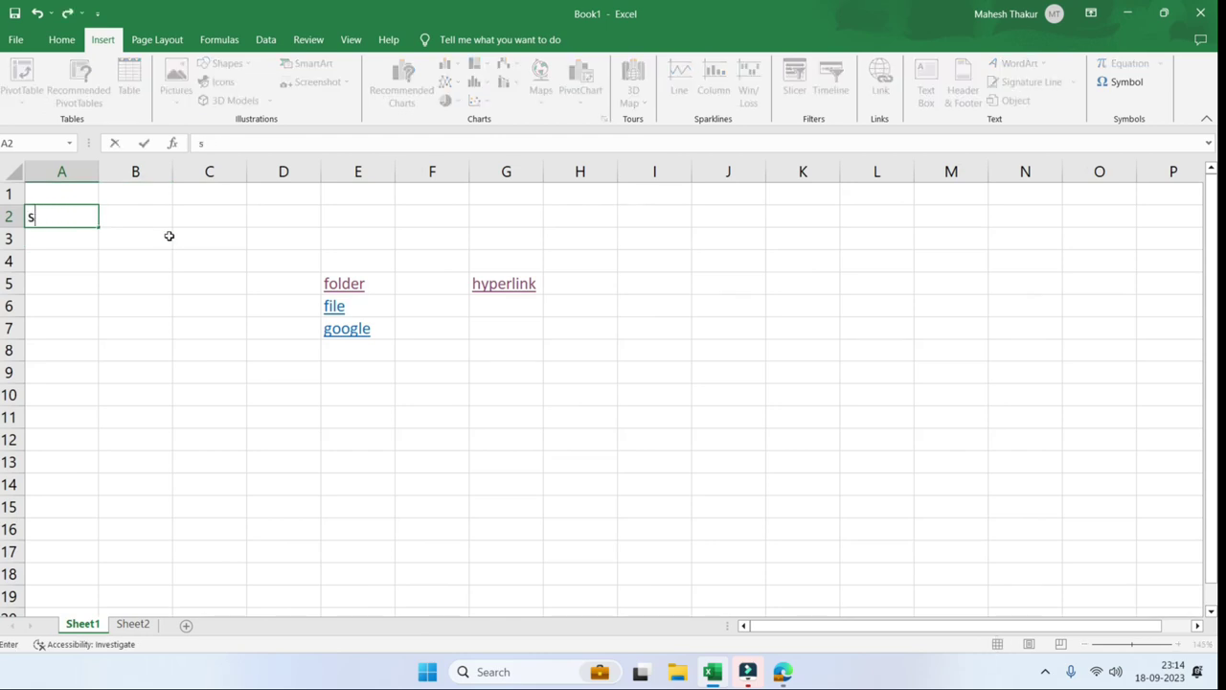
{"action": "key", "text": "ctrl+k"}
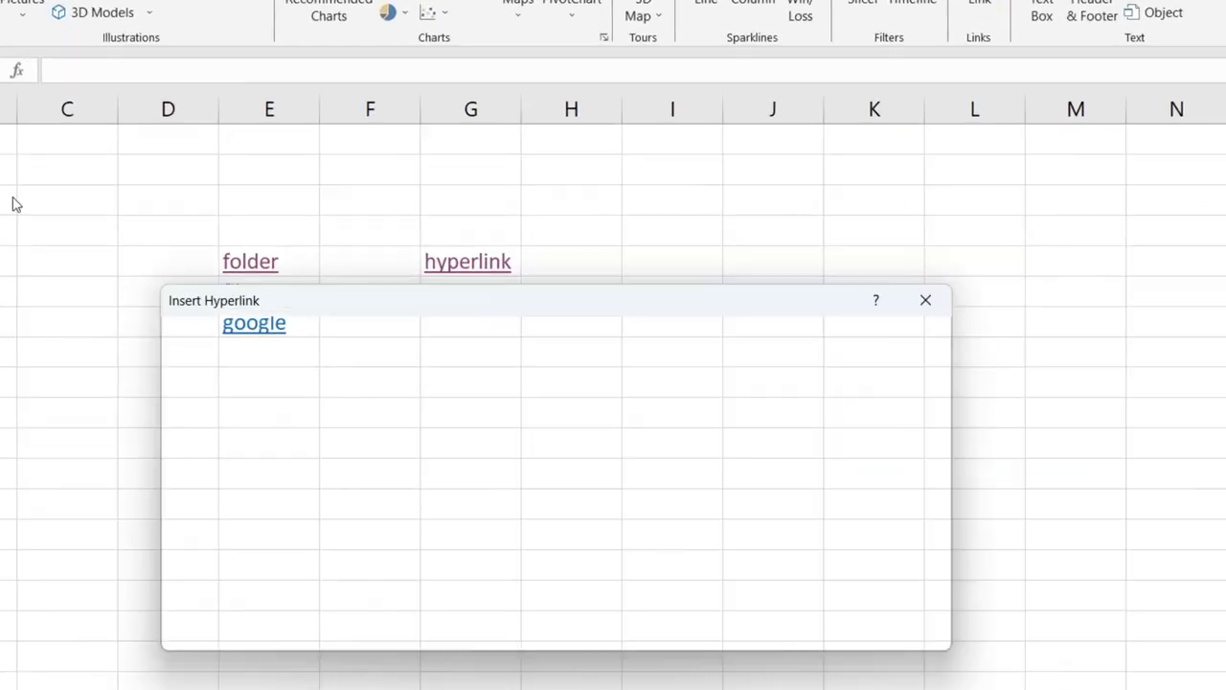
Link cell A2 on Sheet1 to Sheet2!A1 via Place in This Document.
{"action": "type", "text": "sheet2"}
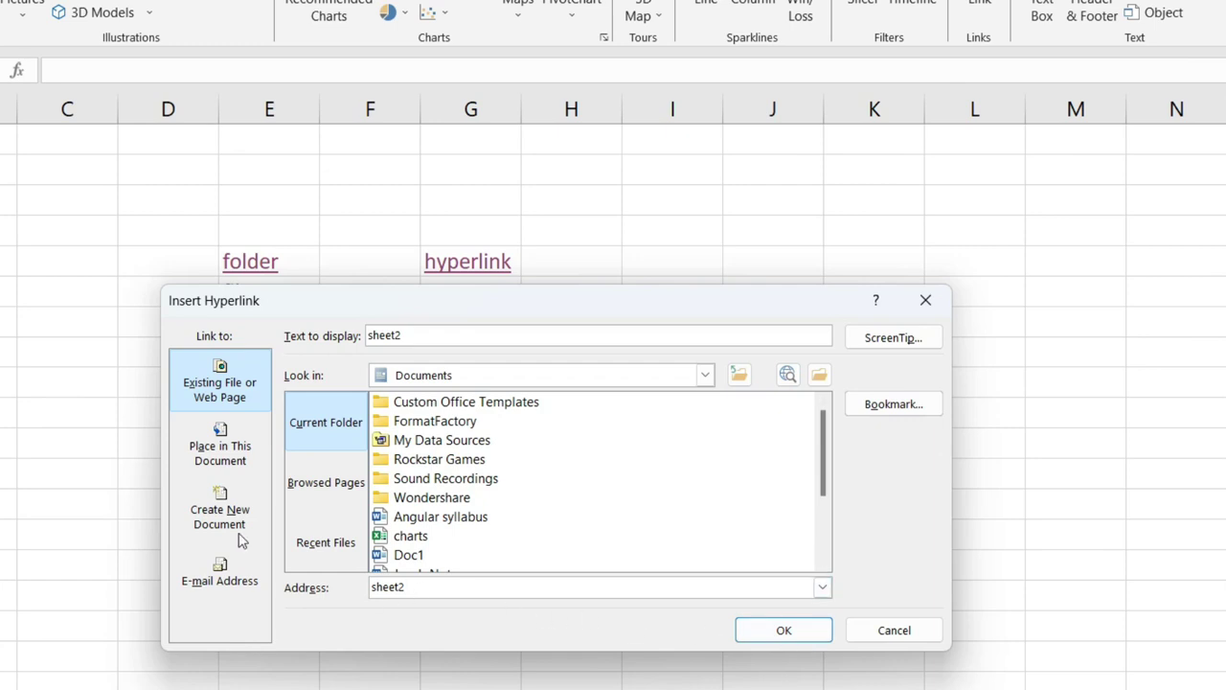
{"action": "left_click", "coordinate": [217, 443]}
{"action": "left_click", "coordinate": [339, 476]}
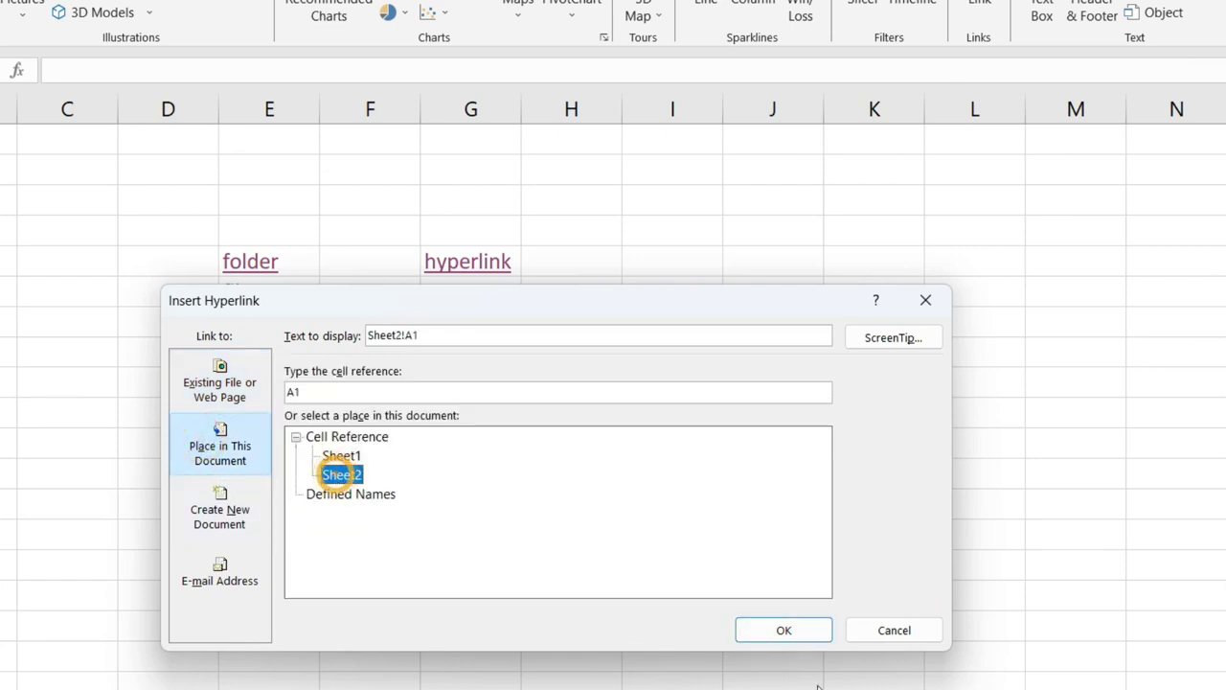
{"action": "left_click", "coordinate": [313, 392]}
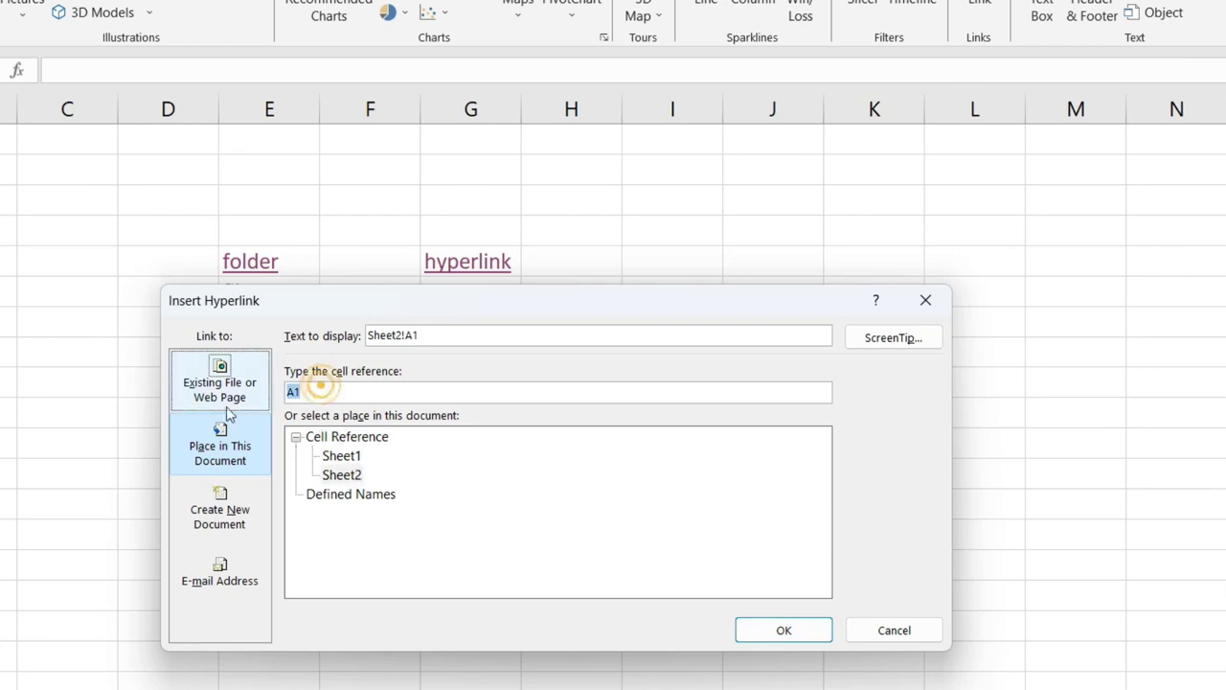
{"action": "left_click", "coordinate": [784, 629]}
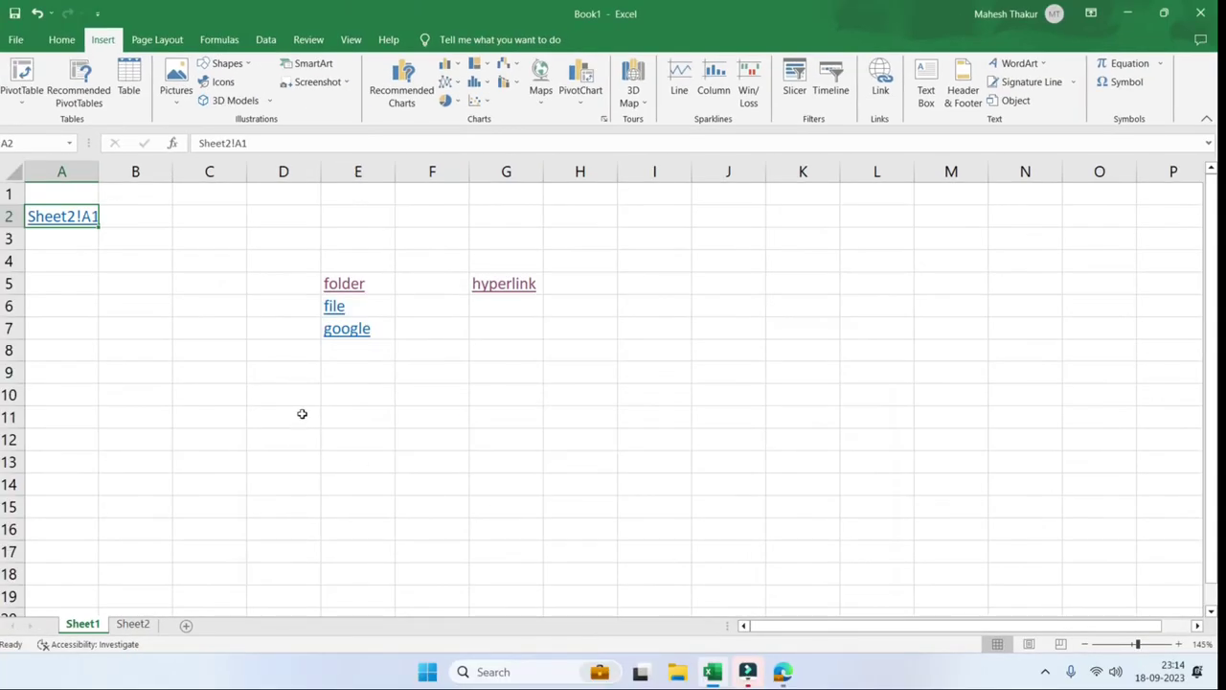
Follow the Sheet2!A1 link in A2 to reach the blank Sheet2.
{"action": "left_click", "coordinate": [302, 413]}
{"action": "left_click", "coordinate": [50, 219]}
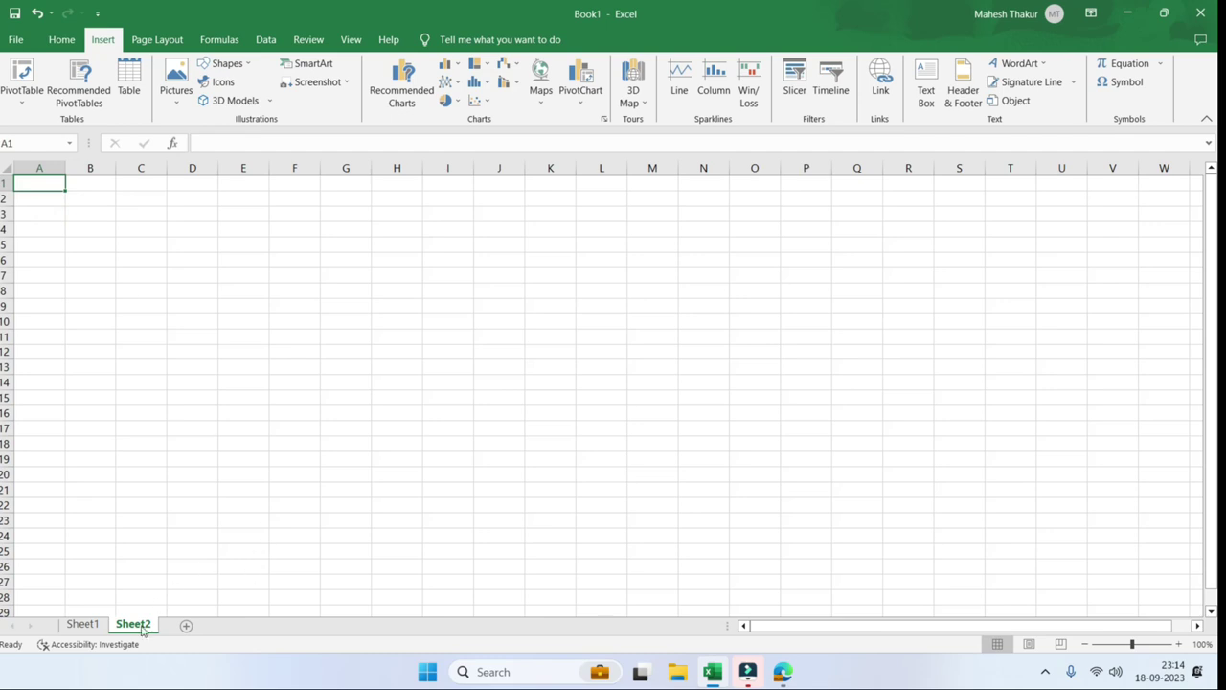
{"action": "scroll", "coordinate": [71, 211], "scroll_direction": "up", "scroll_amount": 4}
Insert a hyperlink labelled 'sheet1' in Sheet2's A2, targeting cell A1 in this workbook.
{"action": "left_click", "coordinate": [94, 219]}
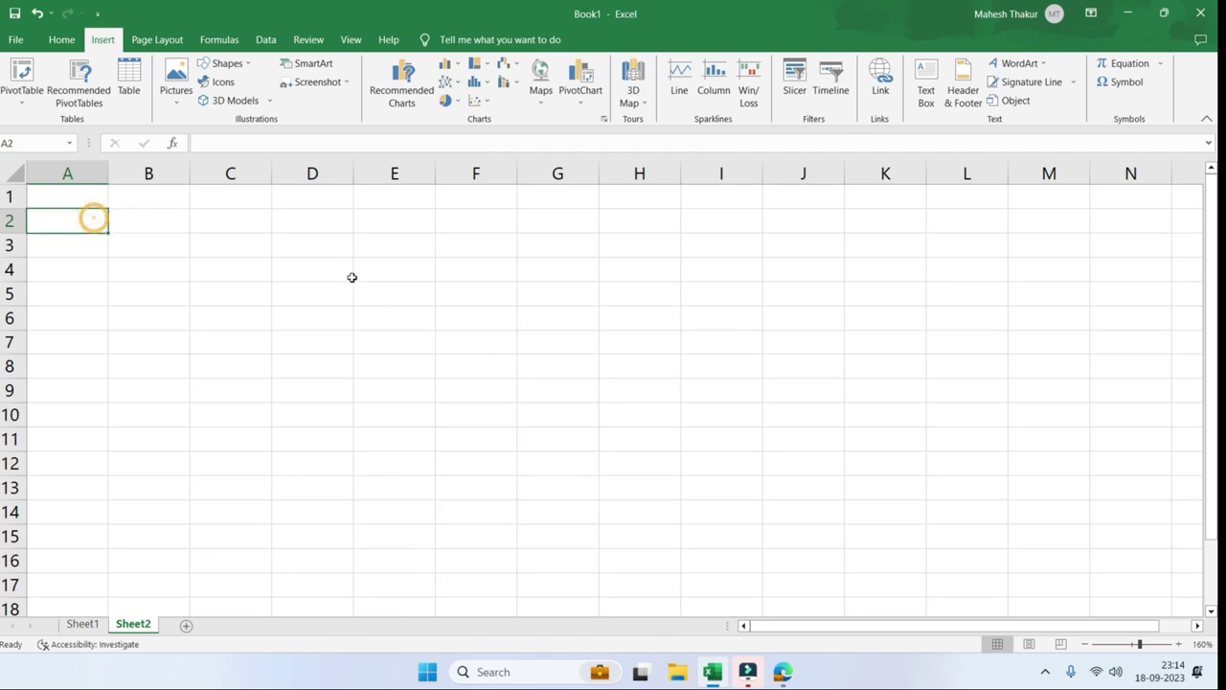
{"action": "key", "text": "ctrl+k"}
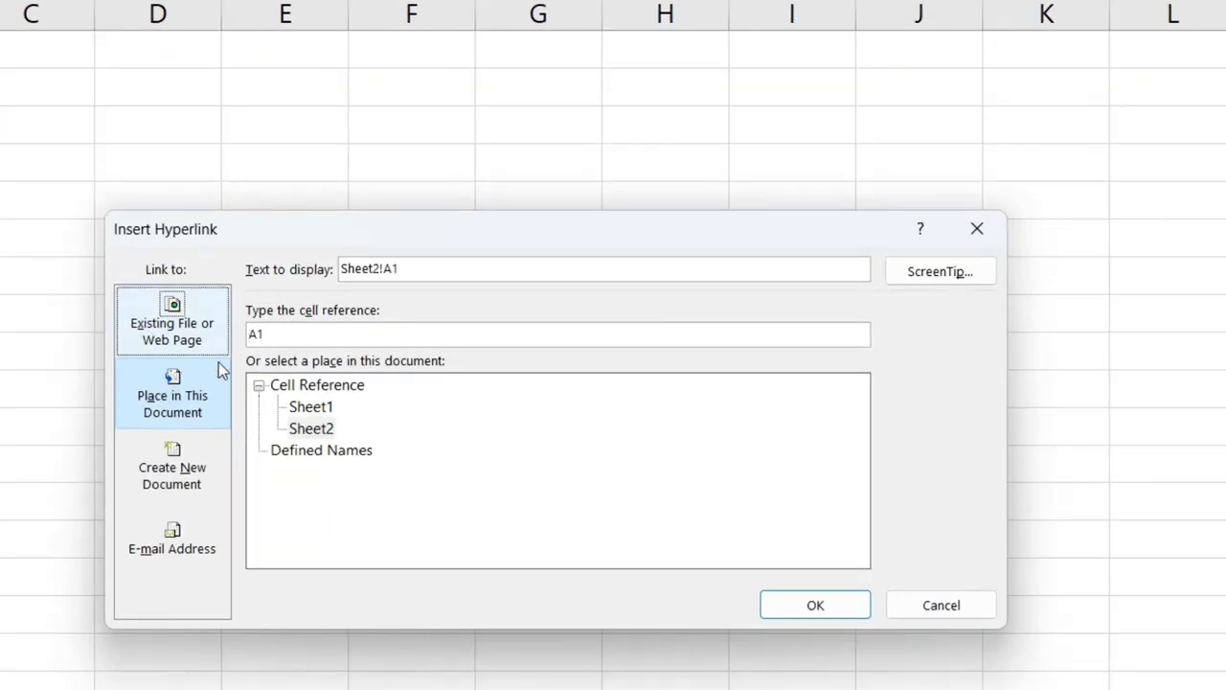
{"action": "left_click", "coordinate": [297, 407]}
{"action": "double_click", "coordinate": [296, 331]}
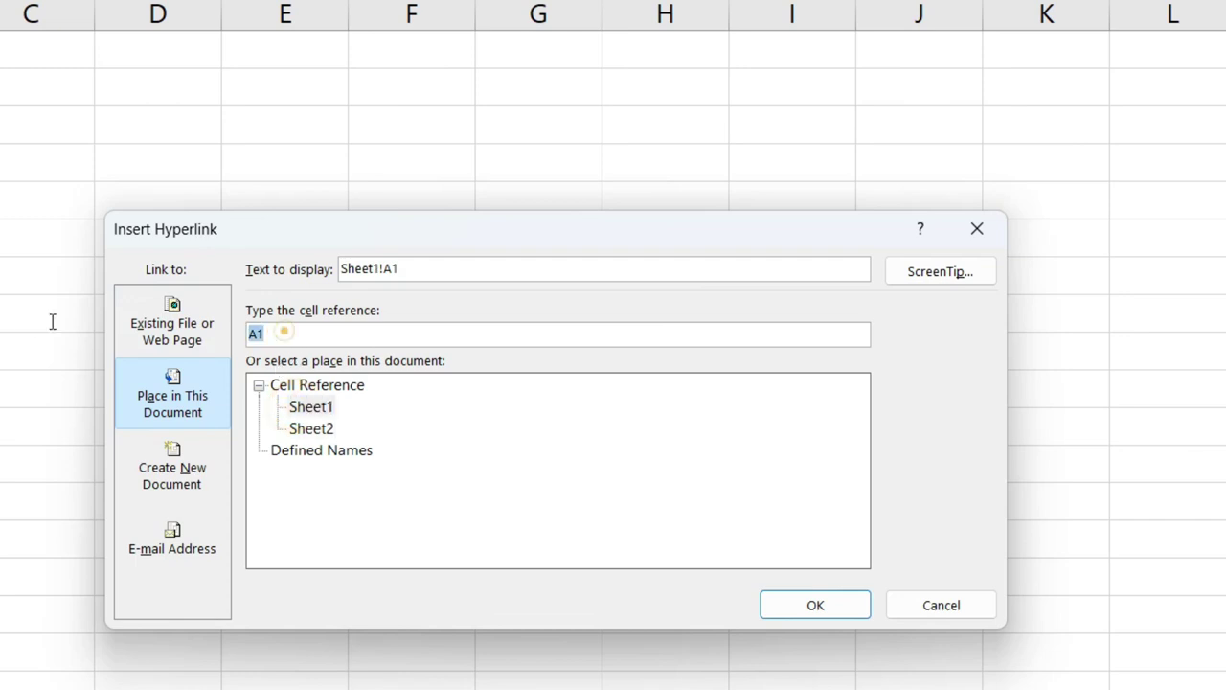
{"action": "left_click", "coordinate": [164, 338]}
{"action": "left_click", "coordinate": [459, 265]}
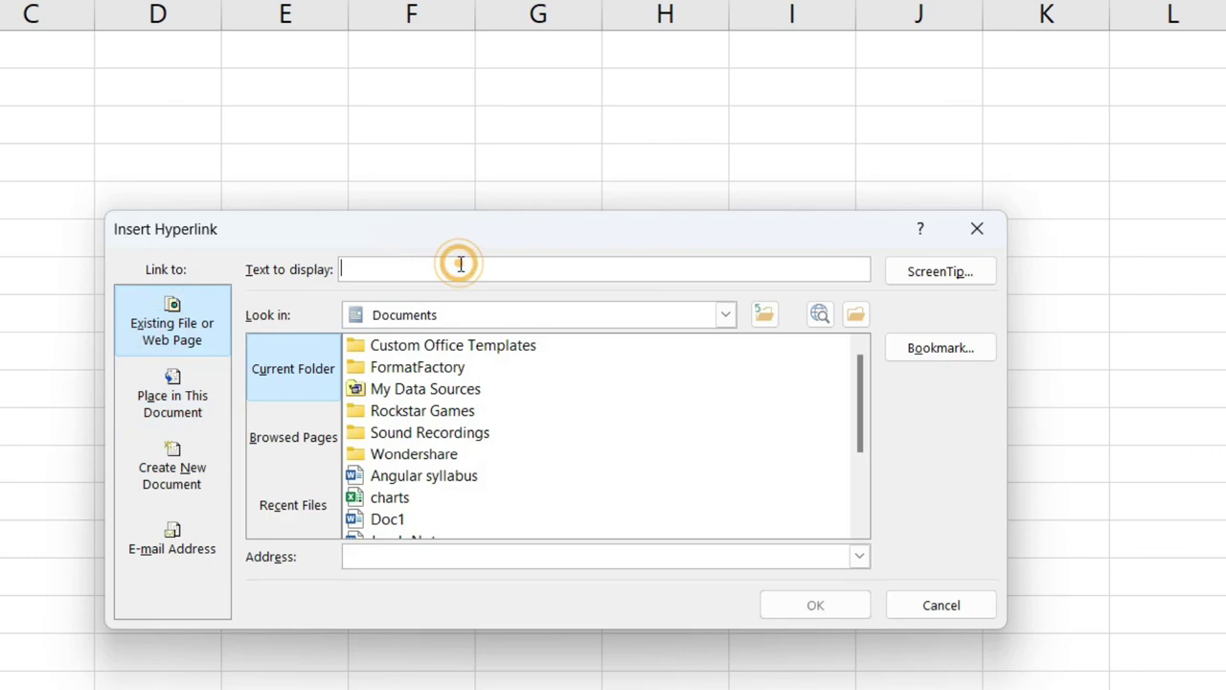
{"action": "type", "text": "sheet1"}
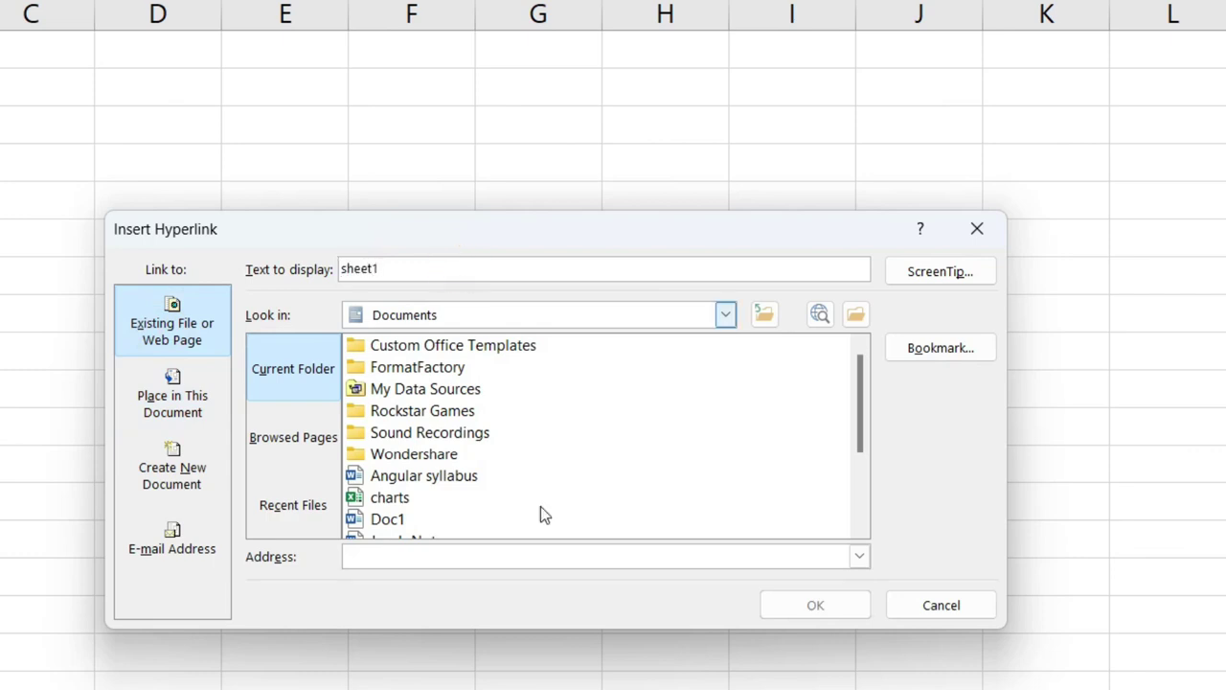
{"action": "left_click", "coordinate": [184, 394]}
{"action": "left_click", "coordinate": [310, 429]}
{"action": "left_click", "coordinate": [835, 604]}
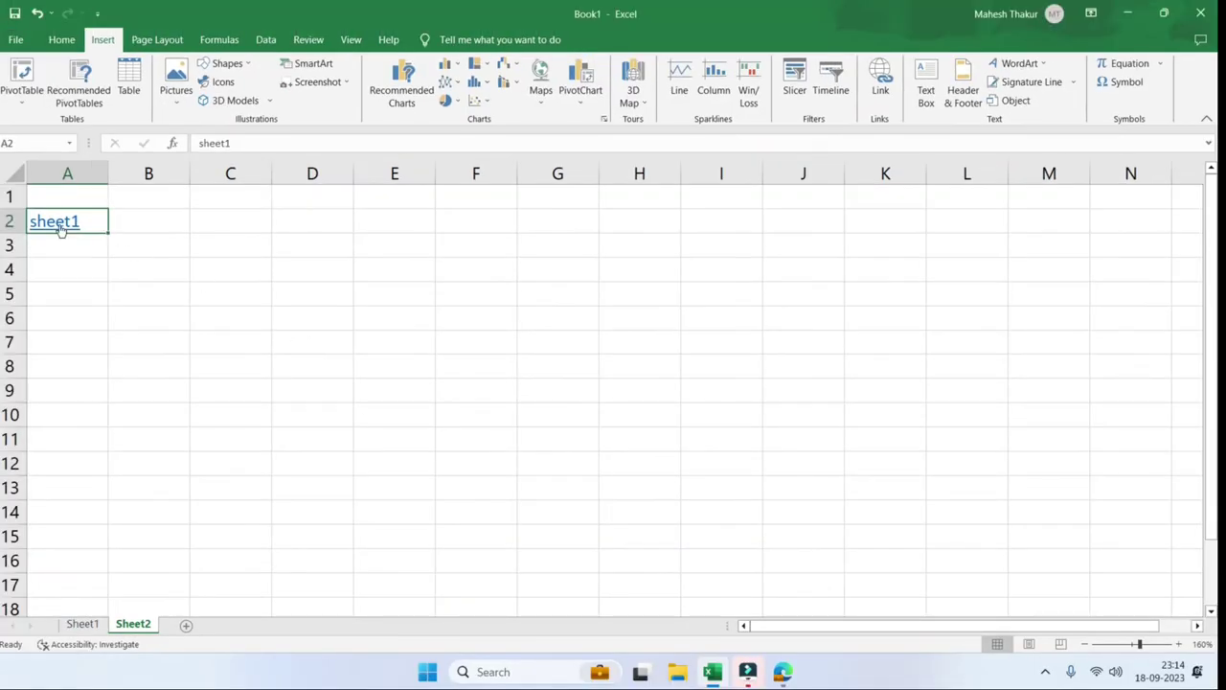
Retarget the sheet1 link in Sheet2's A2 to point at Sheet1.
{"action": "left_click", "coordinate": [55, 223]}
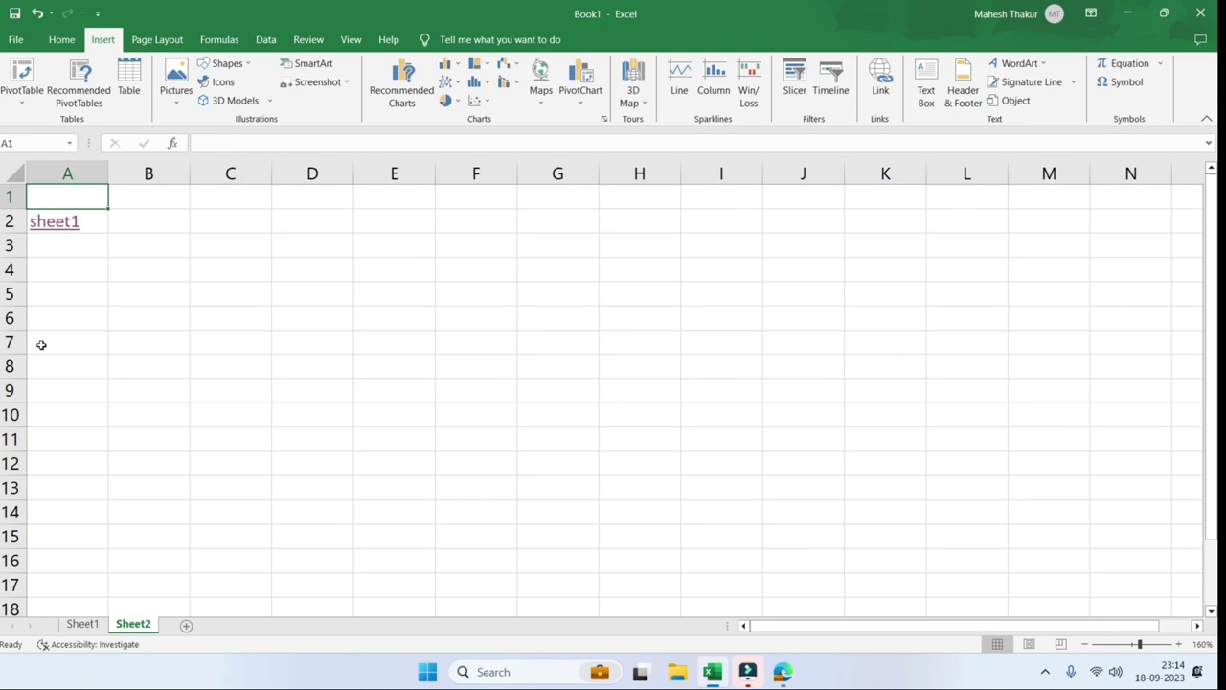
{"action": "left_click", "coordinate": [67, 234]}
{"action": "key", "text": "ctrl+k"}
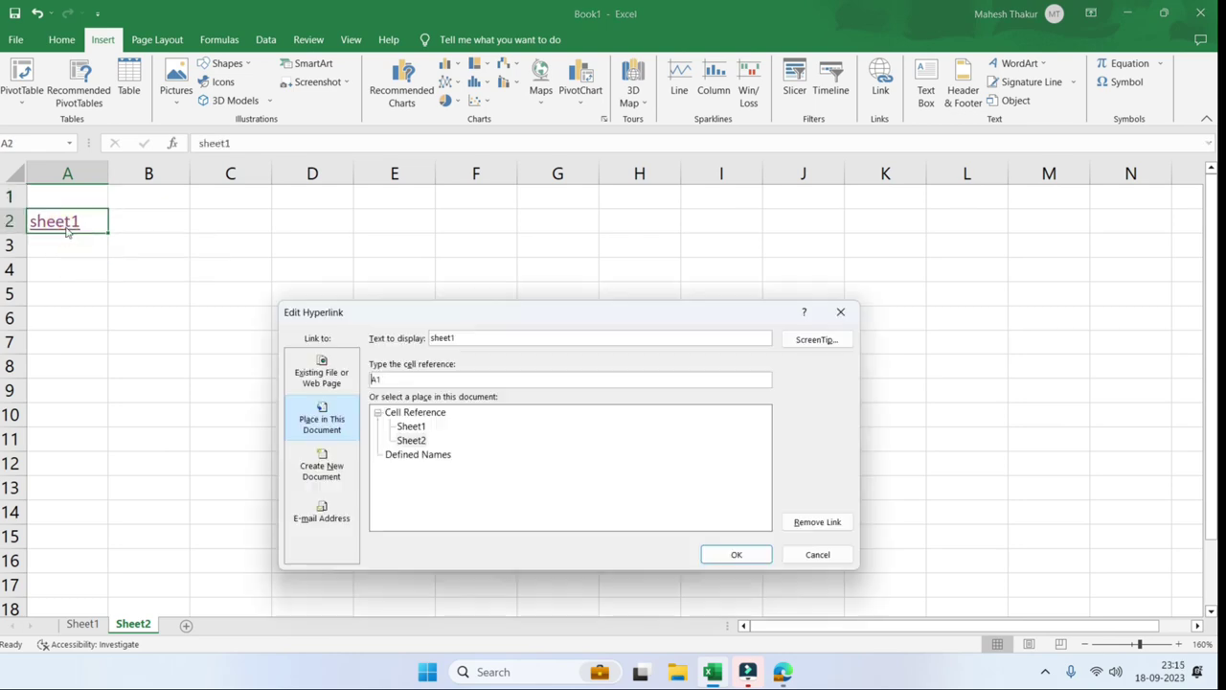
{"action": "left_click", "coordinate": [411, 427]}
{"action": "left_click", "coordinate": [718, 557]}
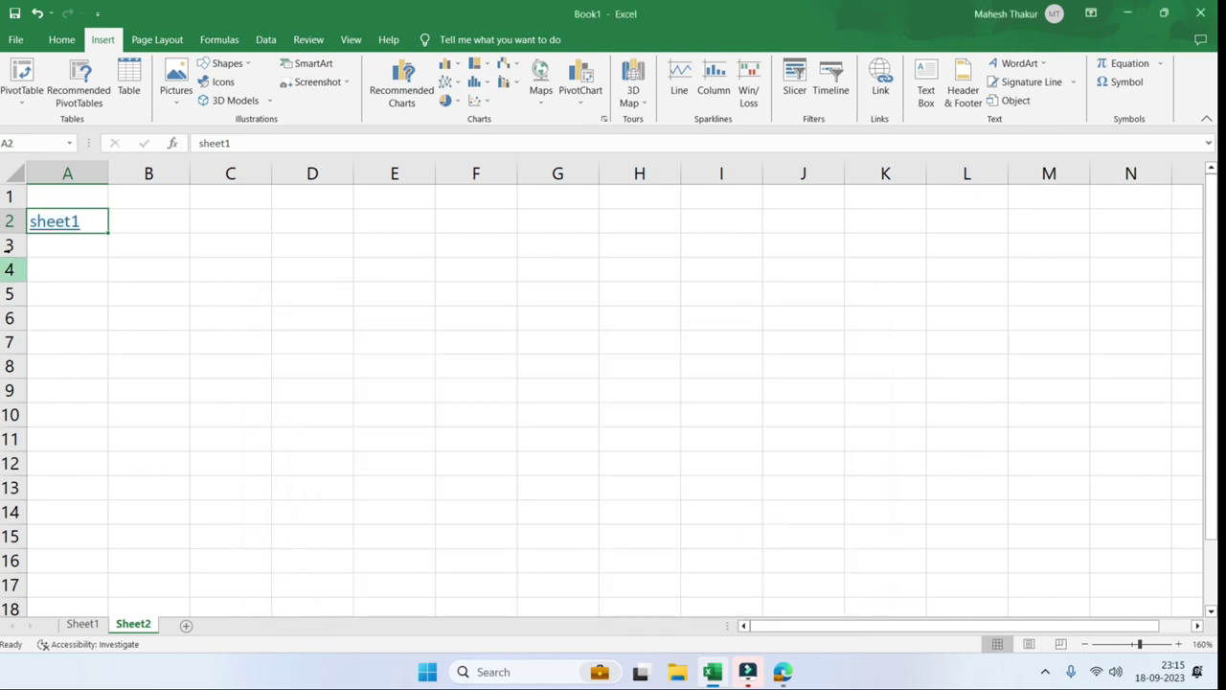
Follow the sheet1 and Sheet2!A1 links back and forth, ending on Sheet1 at E10.
{"action": "left_click", "coordinate": [63, 226]}
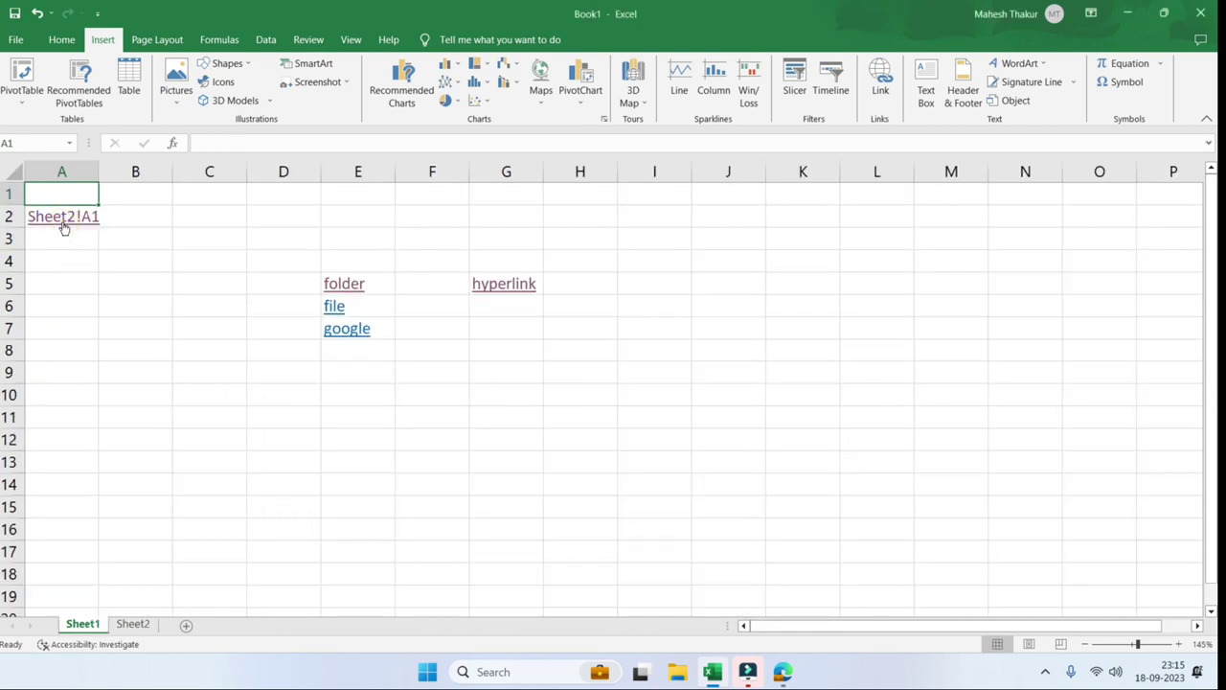
{"action": "left_click", "coordinate": [48, 225]}
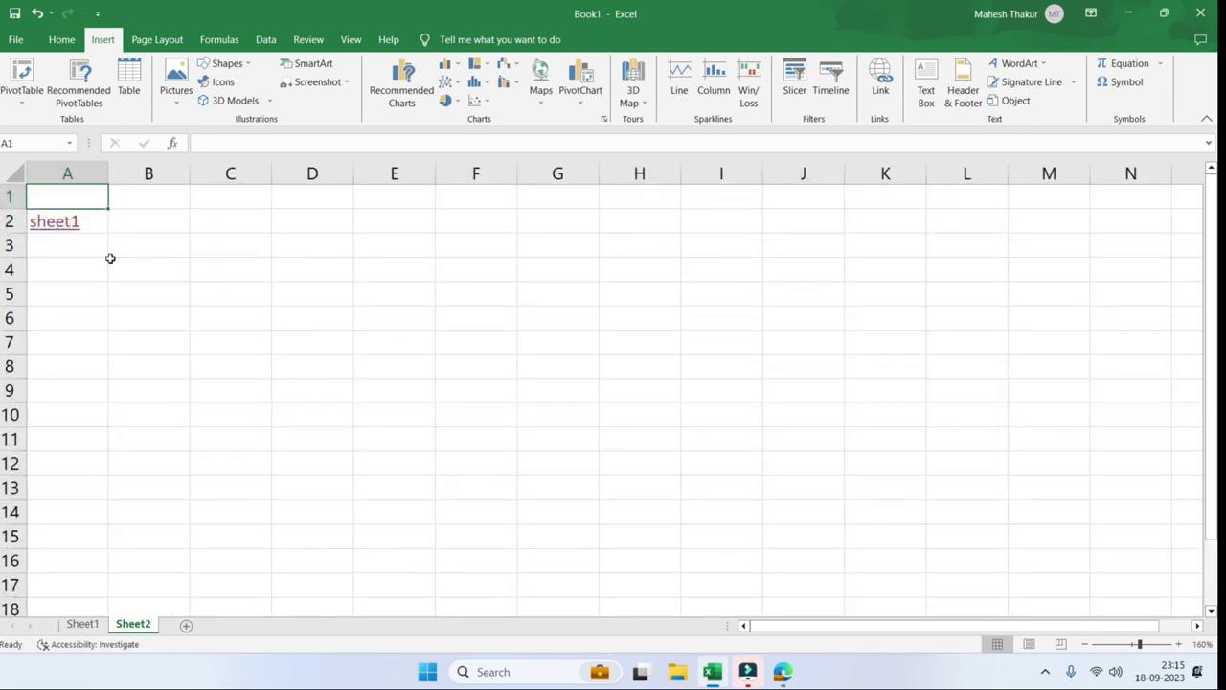
{"action": "left_click", "coordinate": [40, 226]}
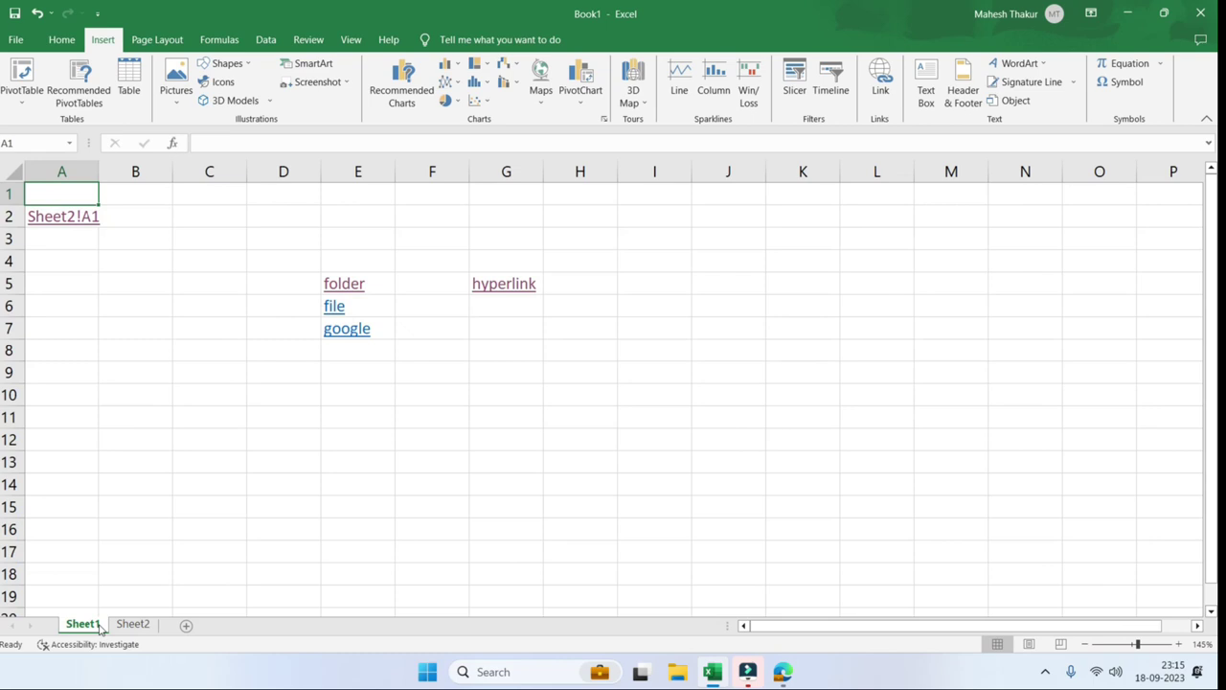
{"action": "left_click", "coordinate": [373, 391]}
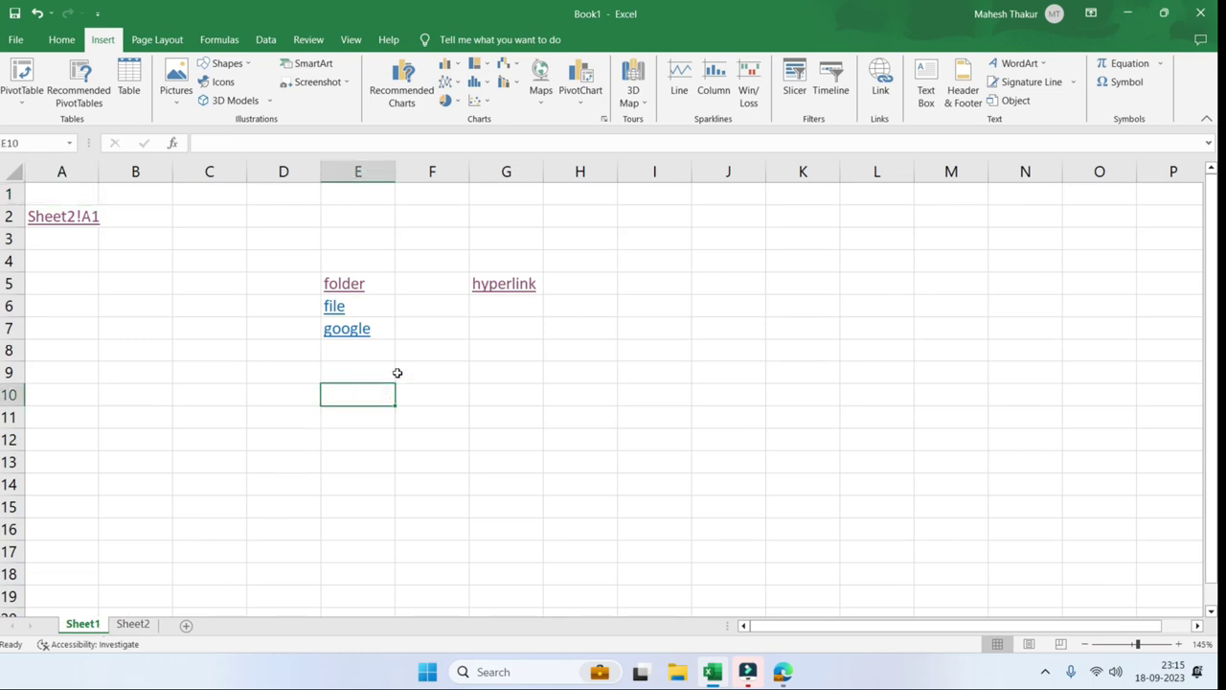
{"action": "left_click_drag", "start_coordinate": [307, 251], "coordinate": [541, 357]}
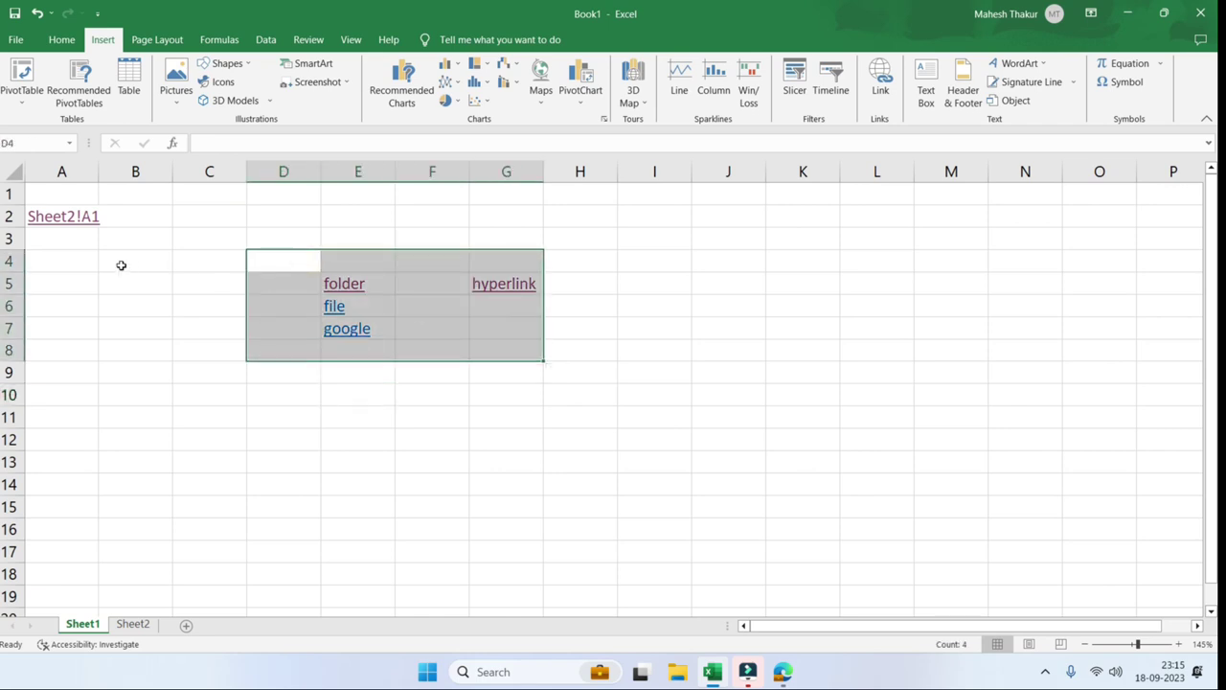
{"action": "left_click_drag", "start_coordinate": [60, 259], "coordinate": [62, 195]}
{"action": "left_click_drag", "start_coordinate": [208, 305], "coordinate": [209, 261]}
{"action": "left_click", "coordinate": [413, 381]}
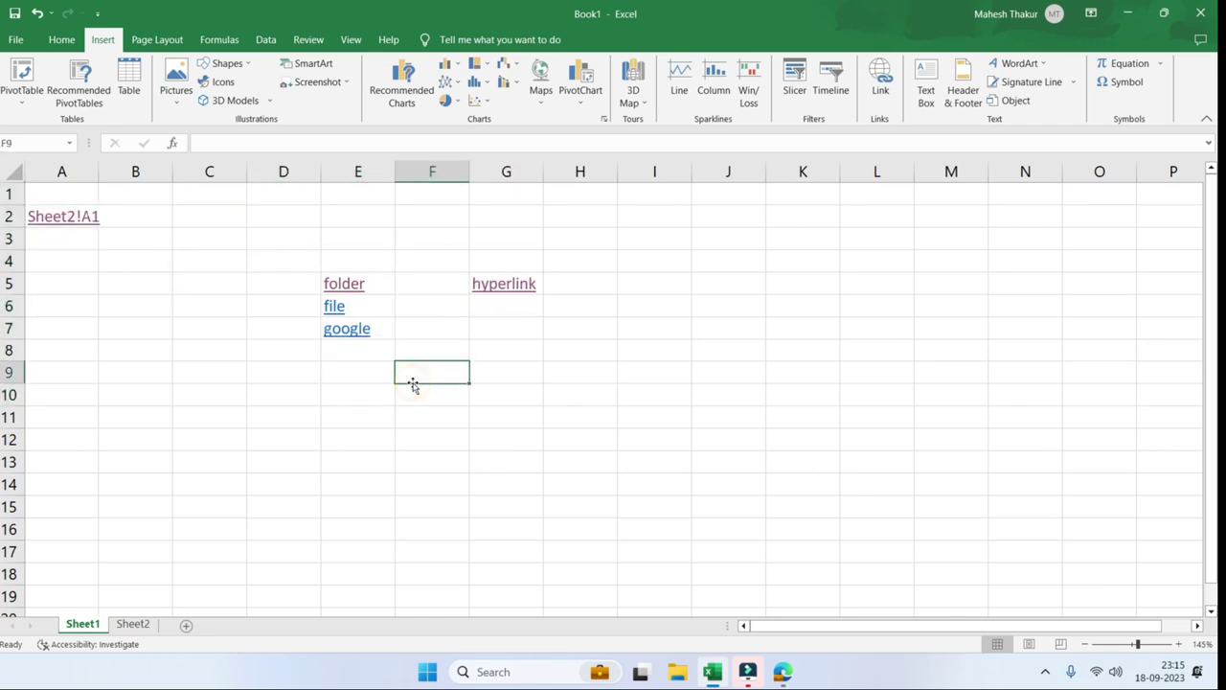
{"action": "key", "text": "ctrl+k"}
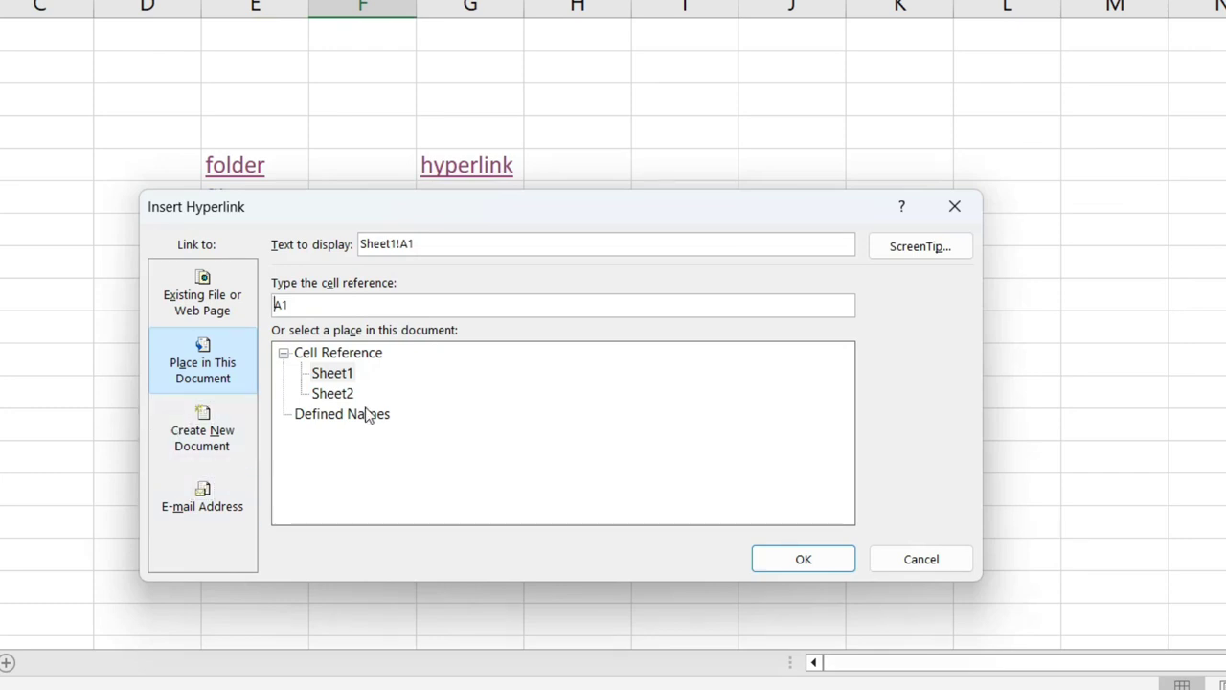
{"action": "left_click", "coordinate": [955, 206]}
{"action": "left_click", "coordinate": [607, 400]}
{"action": "scroll", "coordinate": [607, 400], "scroll_direction": "down", "scroll_amount": 4}
{"action": "scroll", "coordinate": [606, 401], "scroll_direction": "down", "scroll_amount": 2}
{"action": "scroll", "coordinate": [607, 401], "scroll_direction": "down", "scroll_amount": 1}
{"action": "scroll", "coordinate": [606, 400], "scroll_direction": "up", "scroll_amount": 5}
{"action": "scroll", "coordinate": [607, 401], "scroll_direction": "up", "scroll_amount": 2}
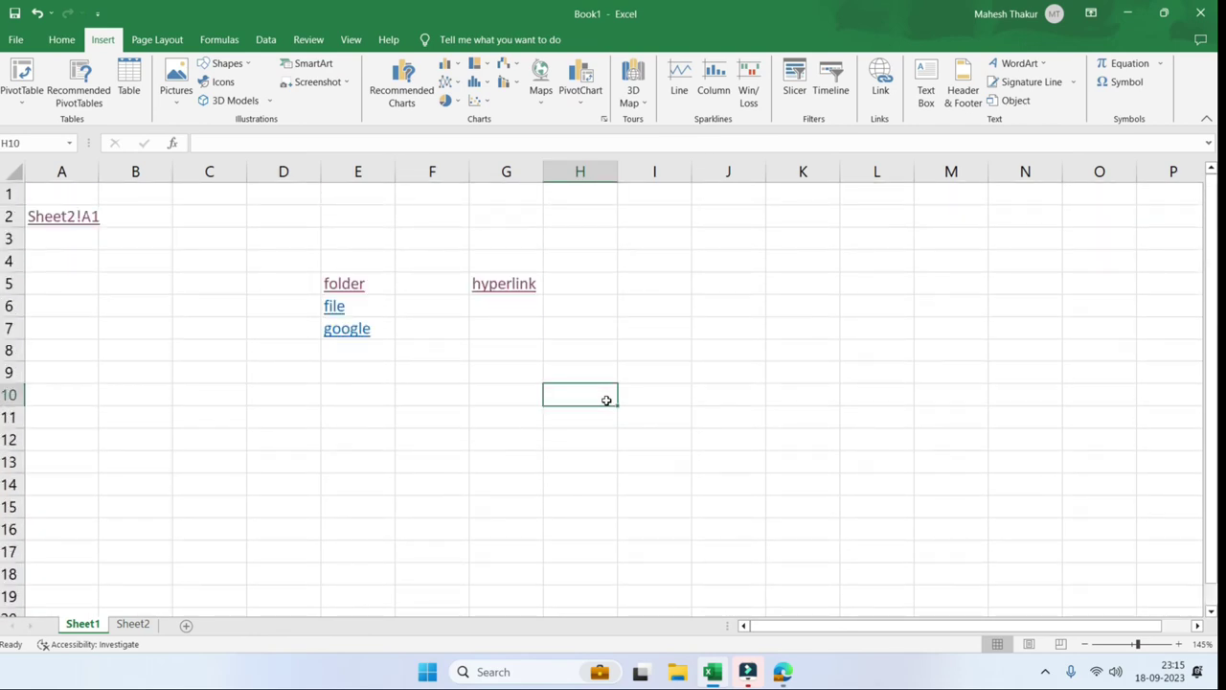
{"action": "left_click", "coordinate": [290, 393]}
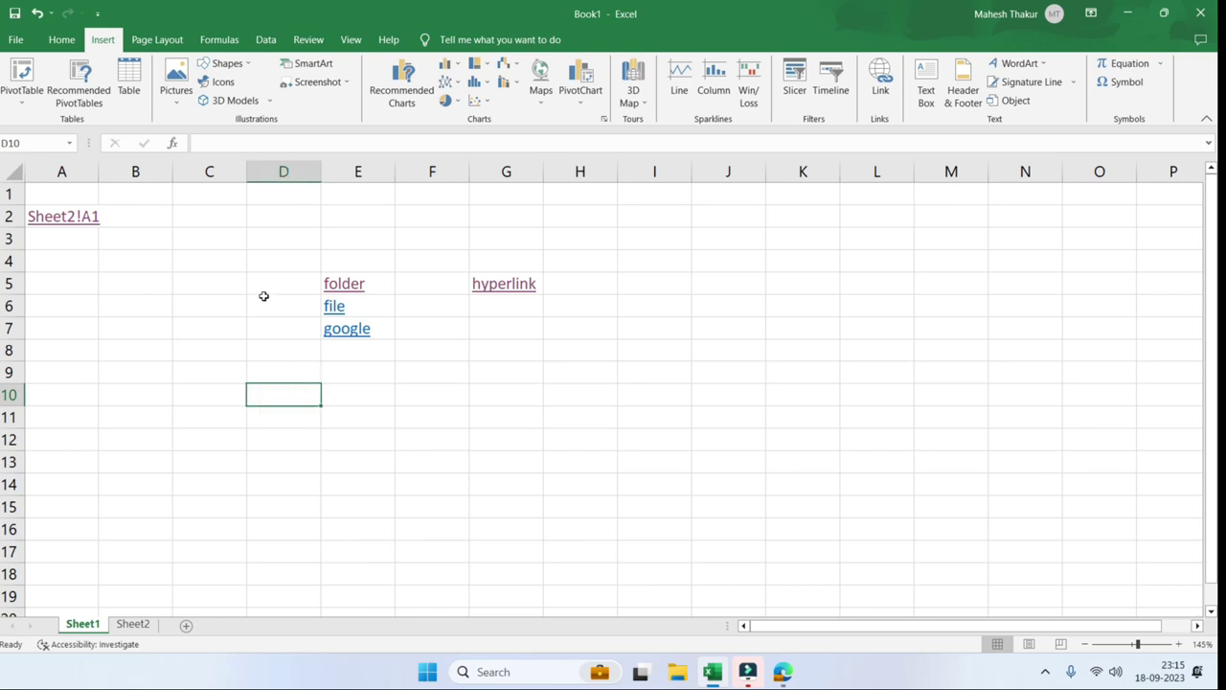
{"action": "left_click_drag", "start_coordinate": [198, 245], "coordinate": [699, 387]}
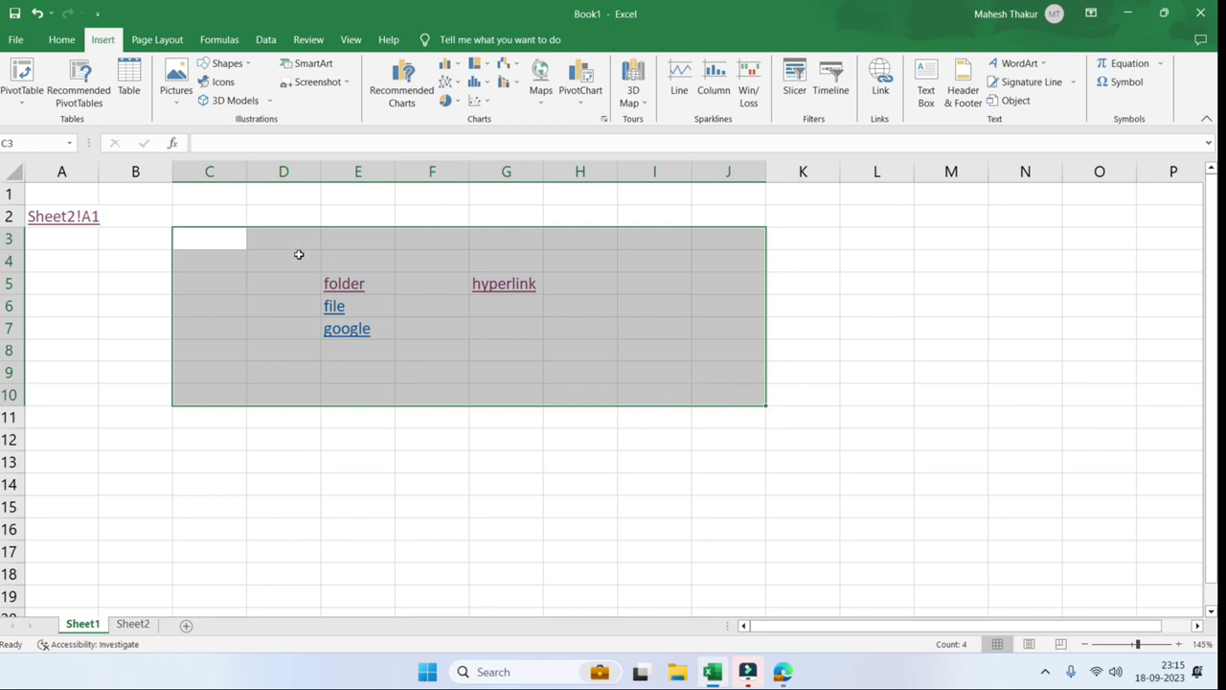
{"action": "left_click_drag", "start_coordinate": [242, 528], "coordinate": [243, 613]}
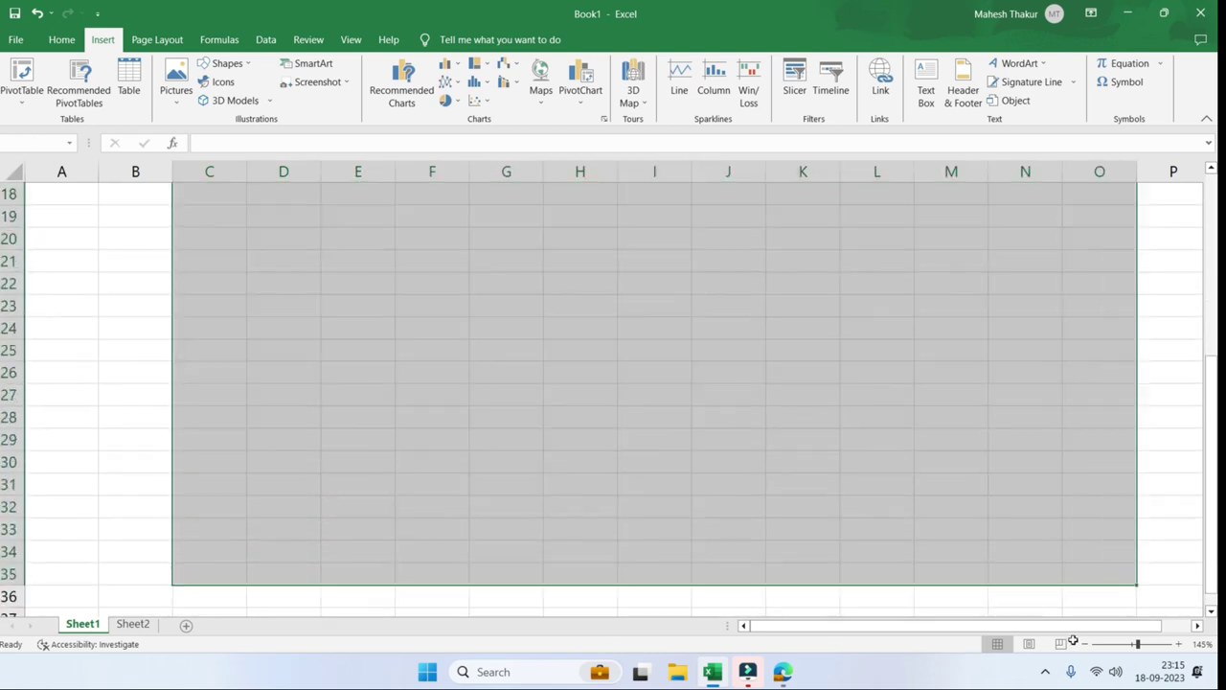
{"action": "left_click", "coordinate": [336, 327]}
{"action": "scroll", "coordinate": [252, 529], "scroll_direction": "up", "scroll_amount": 3}
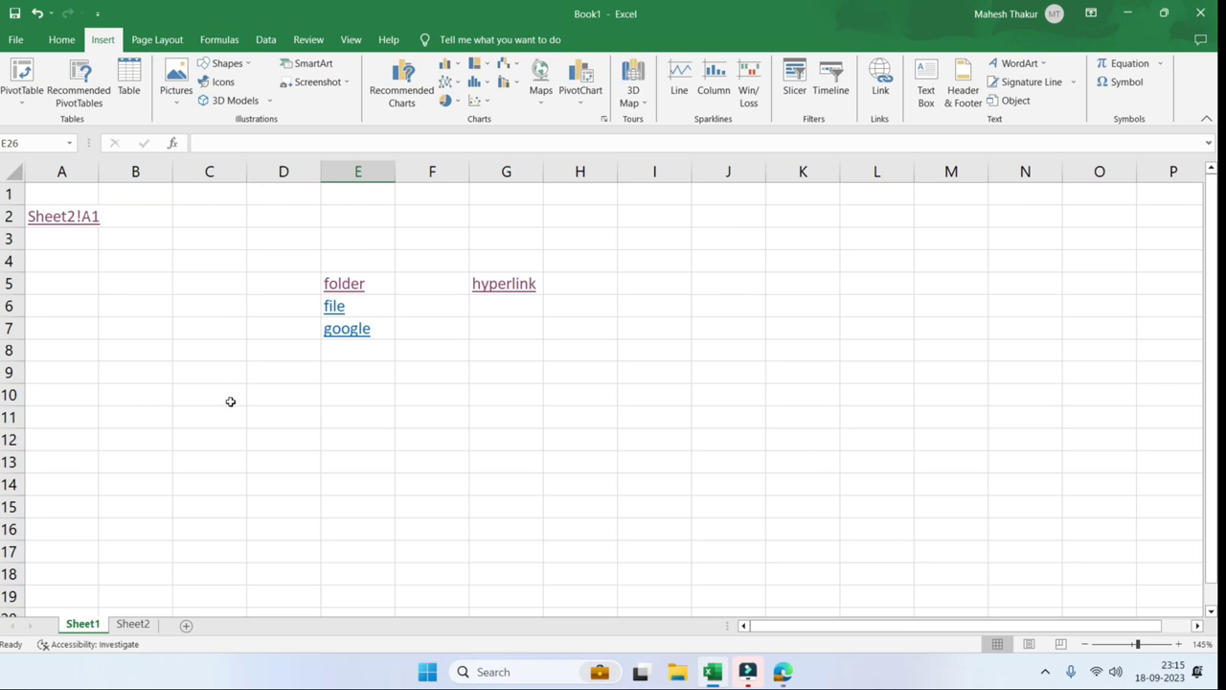
{"action": "left_click", "coordinate": [219, 40]}
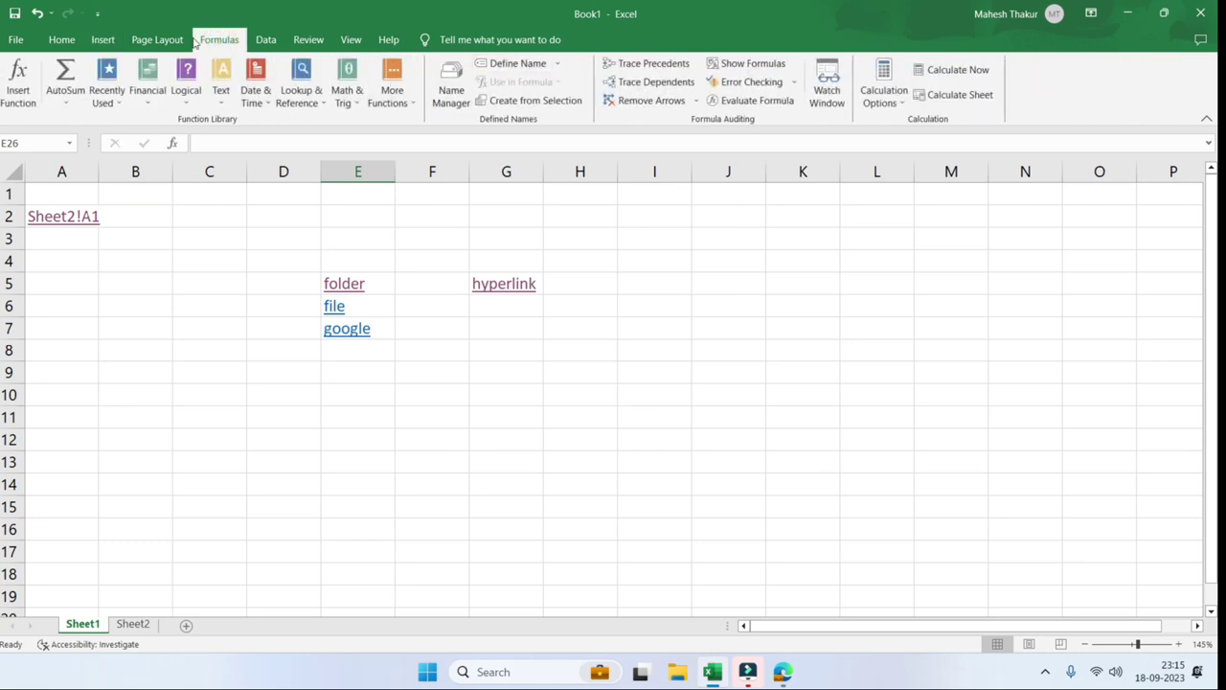
{"action": "left_click", "coordinate": [103, 40]}
{"action": "left_click", "coordinate": [387, 455]}
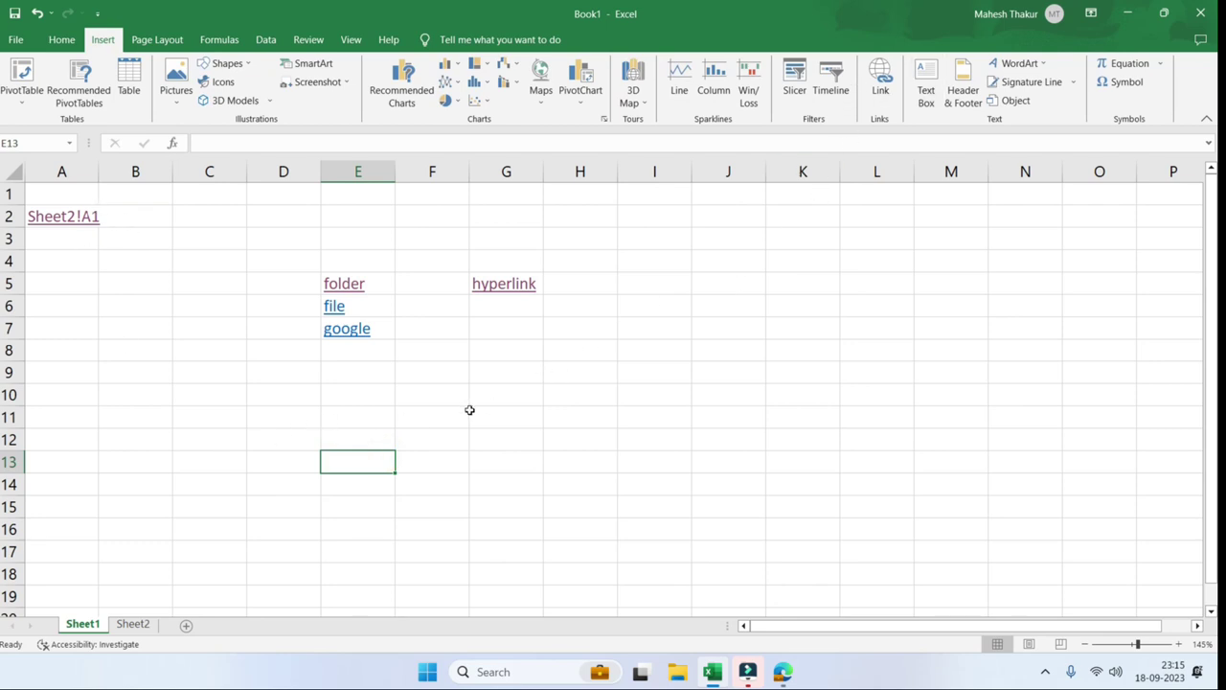
On Sheet2, enter the headers names, phy and che in D4:F4.
{"action": "left_click", "coordinate": [132, 624]}
{"action": "left_click", "coordinate": [266, 342]}
{"action": "left_click", "coordinate": [335, 281]}
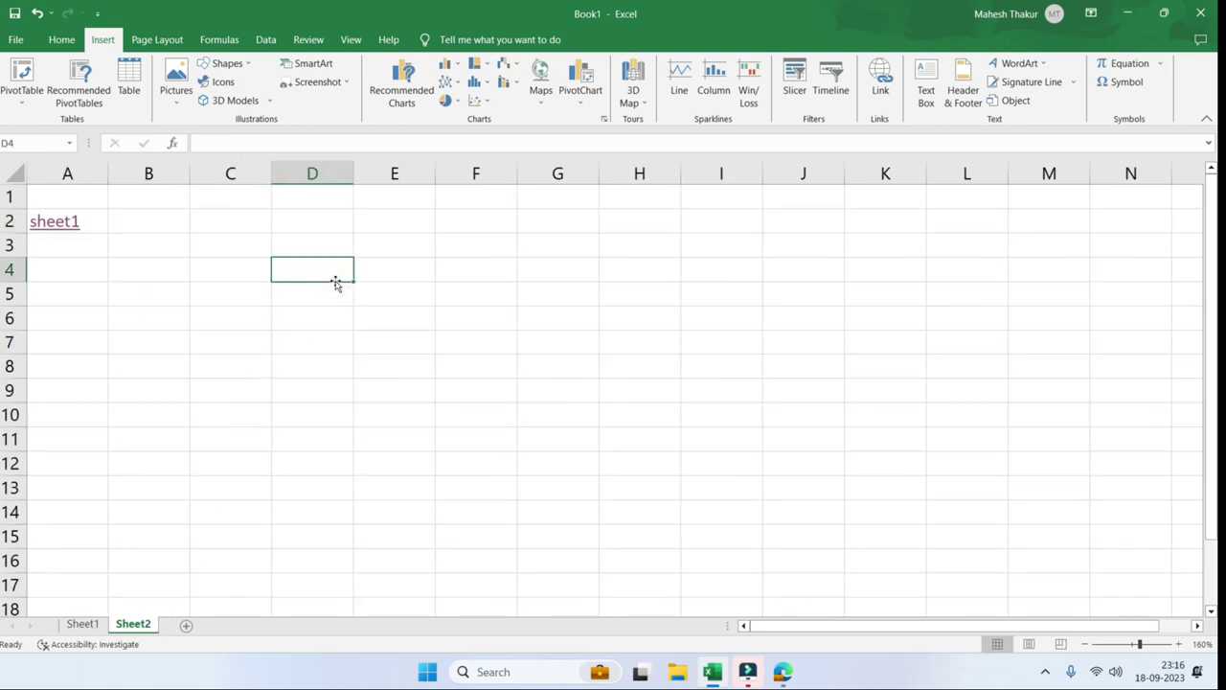
{"action": "type", "text": "names"}
{"action": "key", "text": "Tab"}
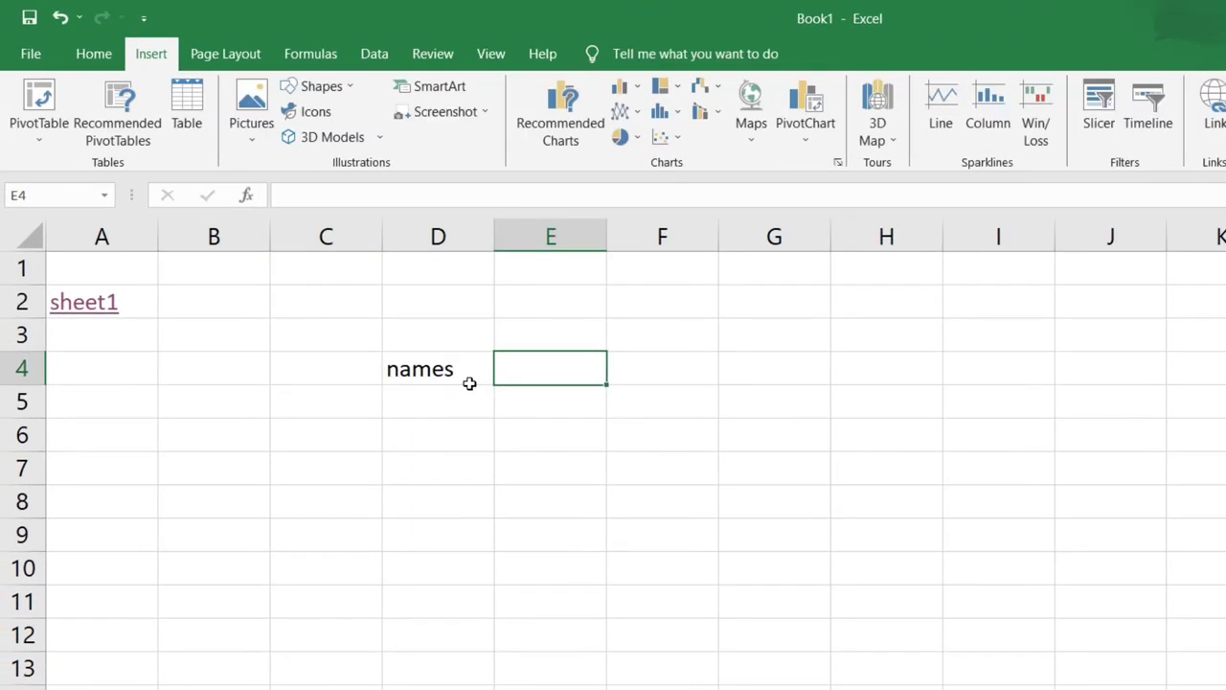
{"action": "type", "text": "phy"}
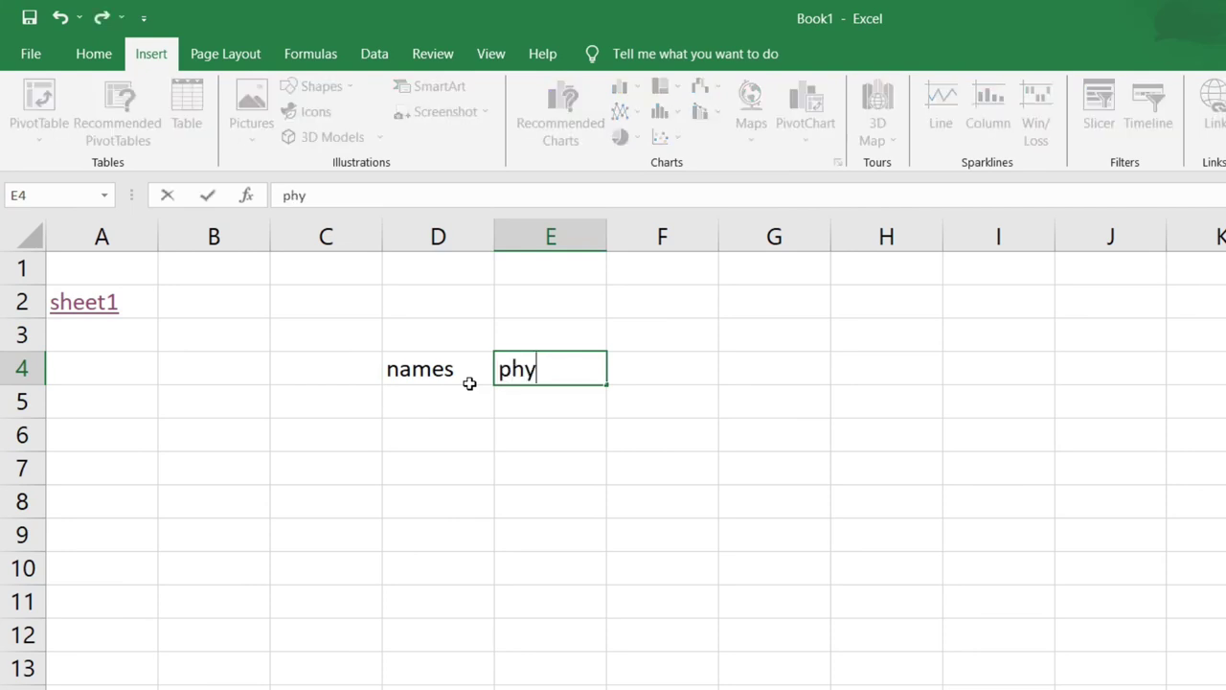
{"action": "key", "text": "Tab"}
{"action": "type", "text": "che"}
{"action": "key", "text": "Return"}
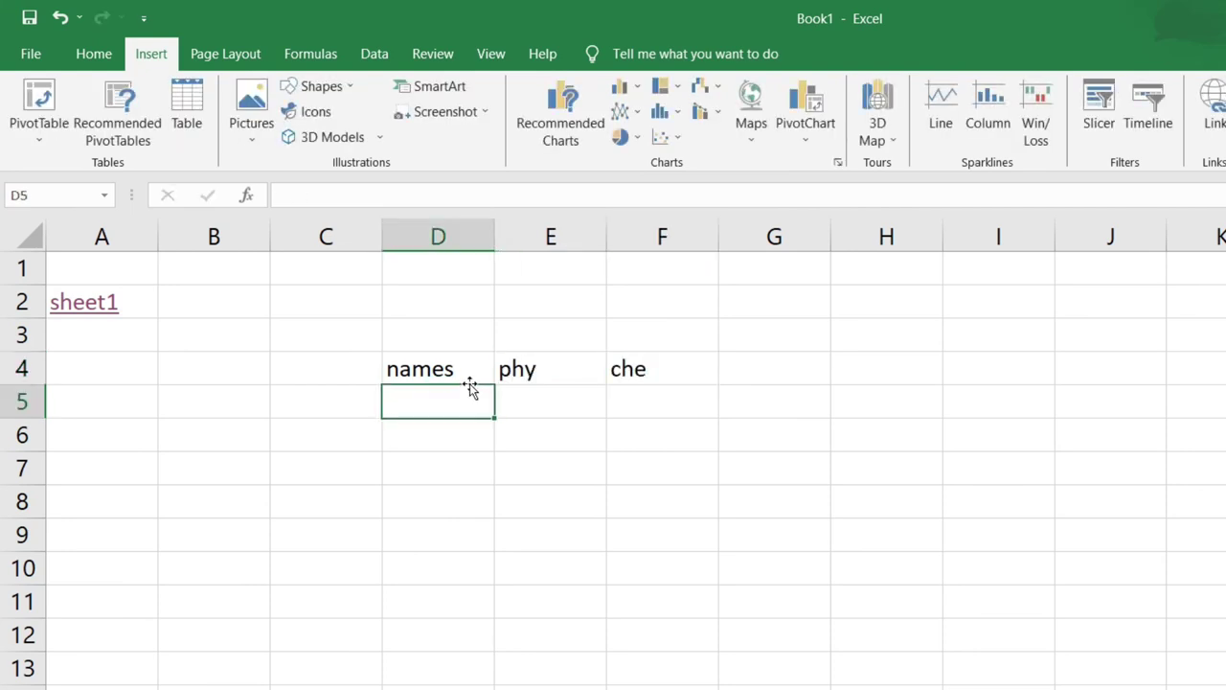
Name the range D4:F5 'data' in the Name Box and reselect it to verify.
{"action": "left_click", "coordinate": [431, 368]}
{"action": "left_click_drag", "start_coordinate": [440, 369], "coordinate": [647, 406]}
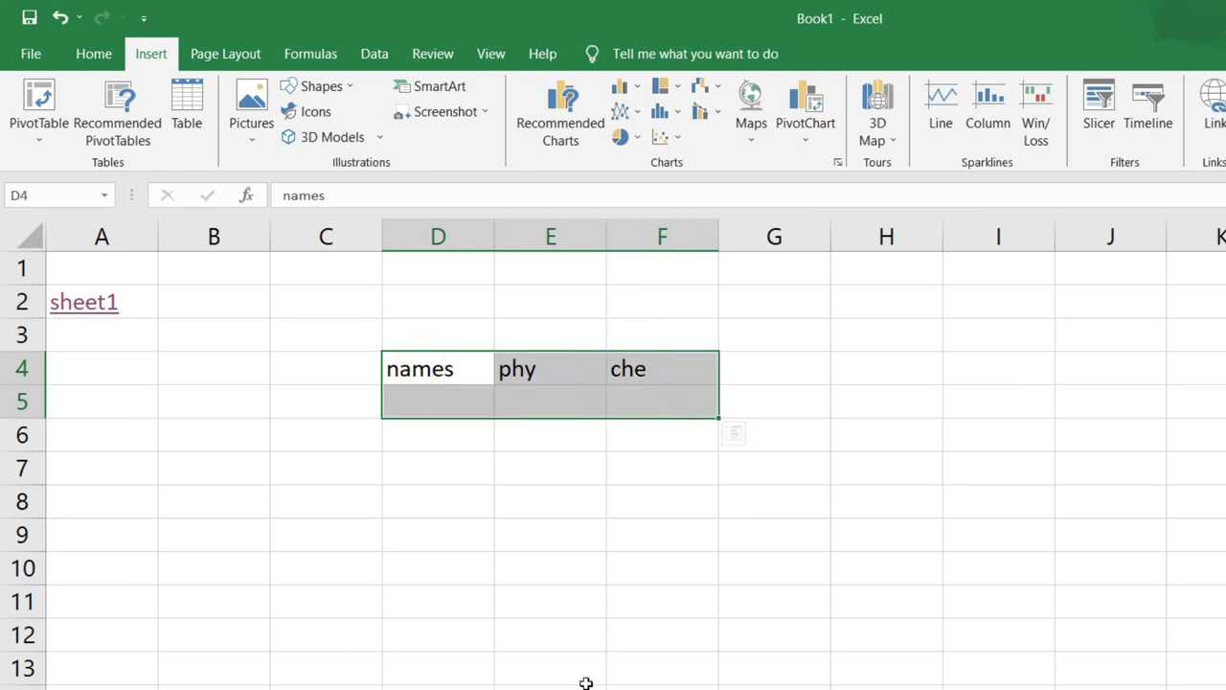
{"action": "left_click", "coordinate": [47, 195]}
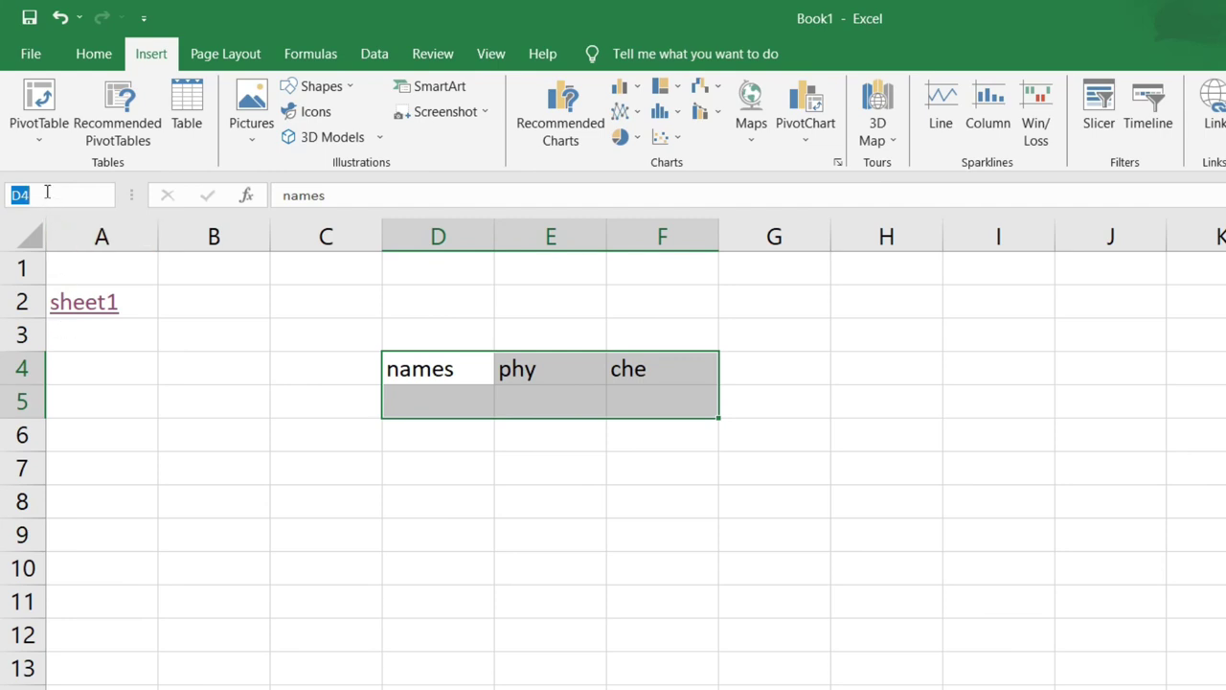
{"action": "type", "text": "dat"}
{"action": "key", "text": "Return"}
{"action": "left_click", "coordinate": [569, 624]}
{"action": "left_click", "coordinate": [437, 369]}
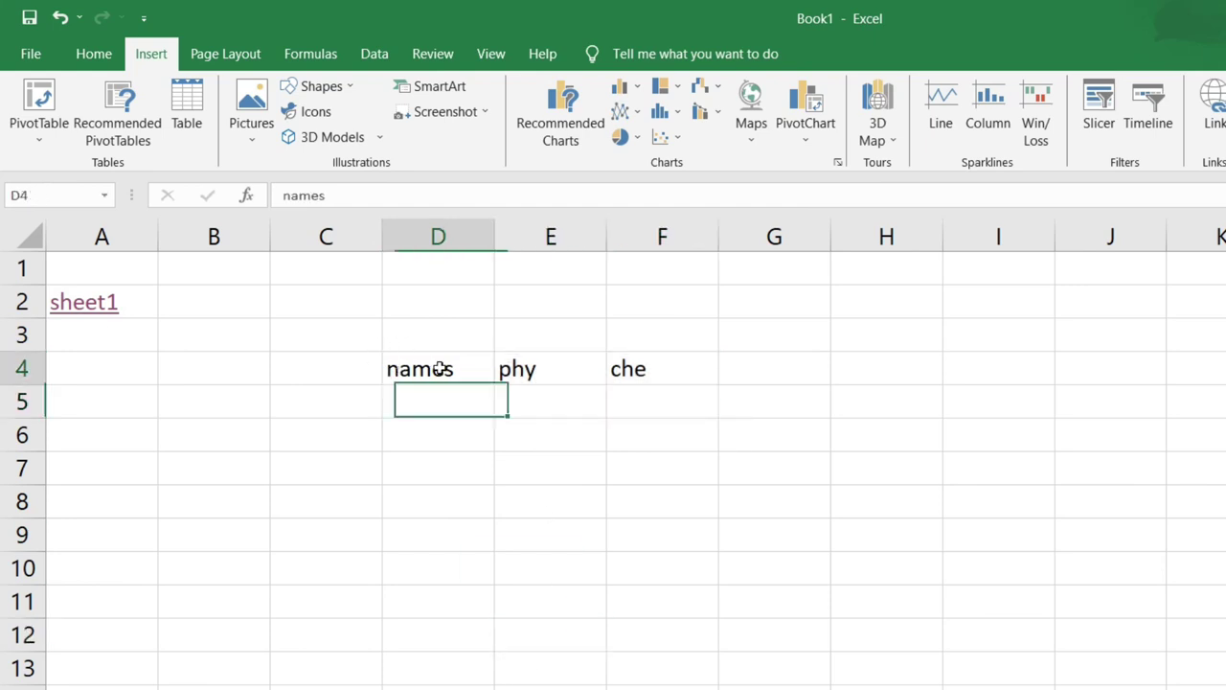
{"action": "left_click_drag", "start_coordinate": [438, 369], "coordinate": [646, 397]}
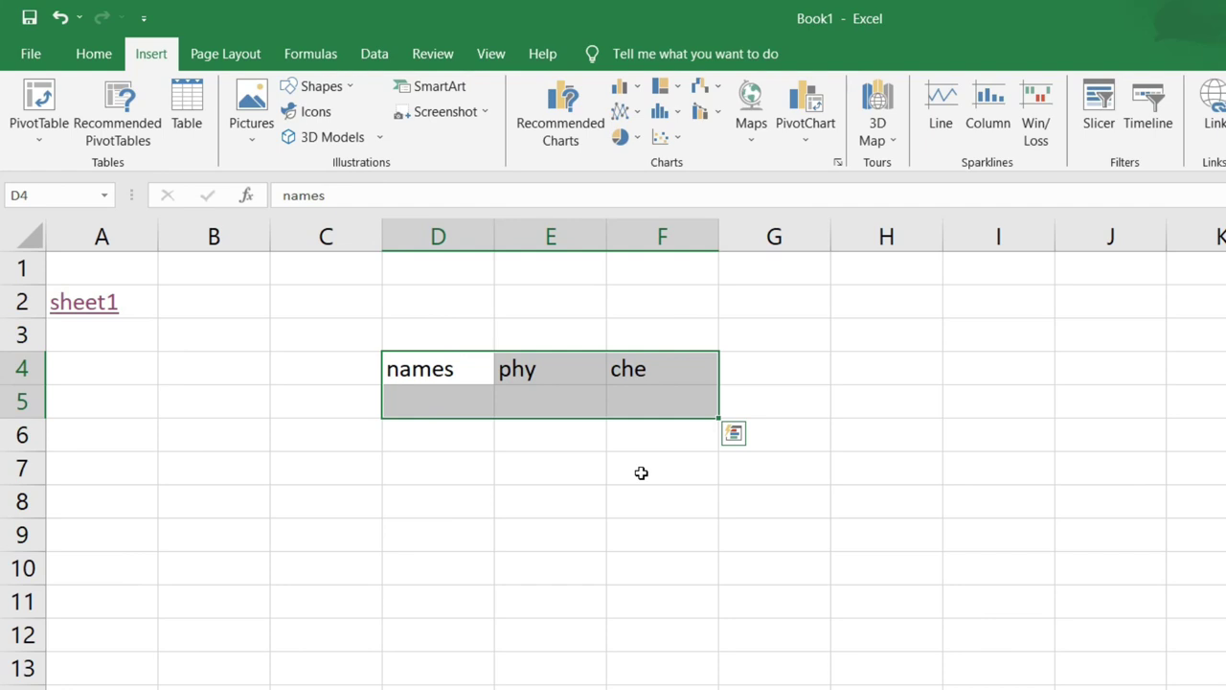
{"action": "left_click", "coordinate": [264, 565]}
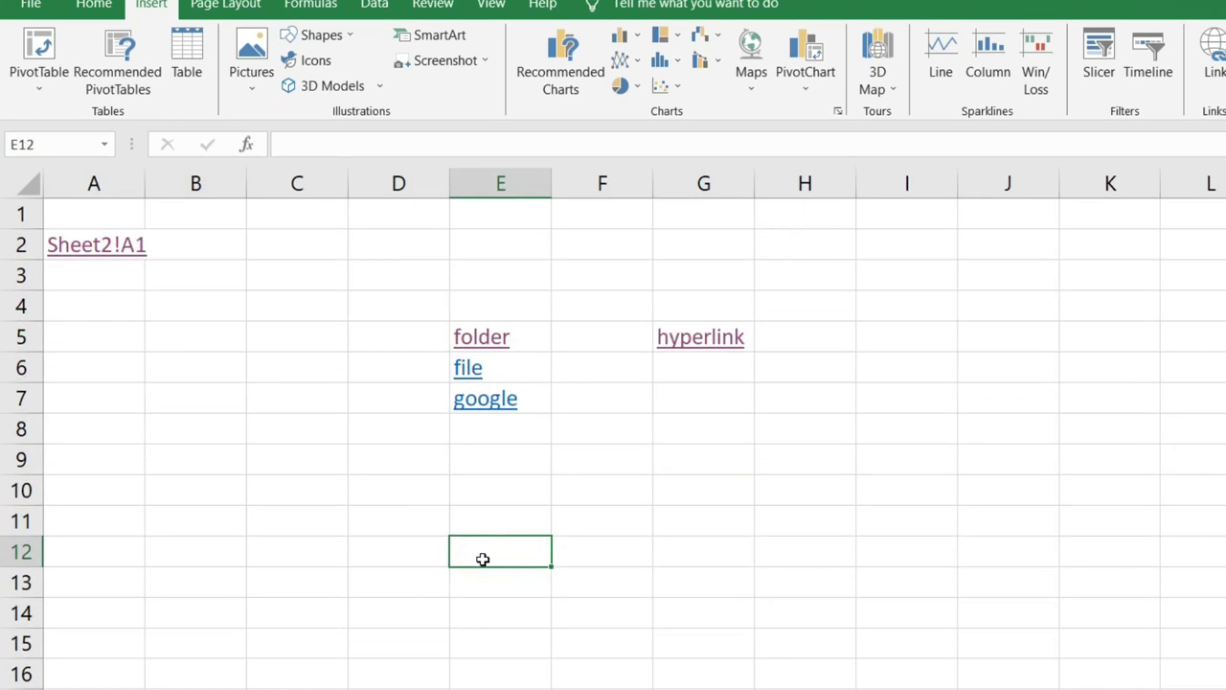
Cancel a first hyperlink attempt and select cell E11 for the data link.
{"action": "key", "text": "ctrl+k"}
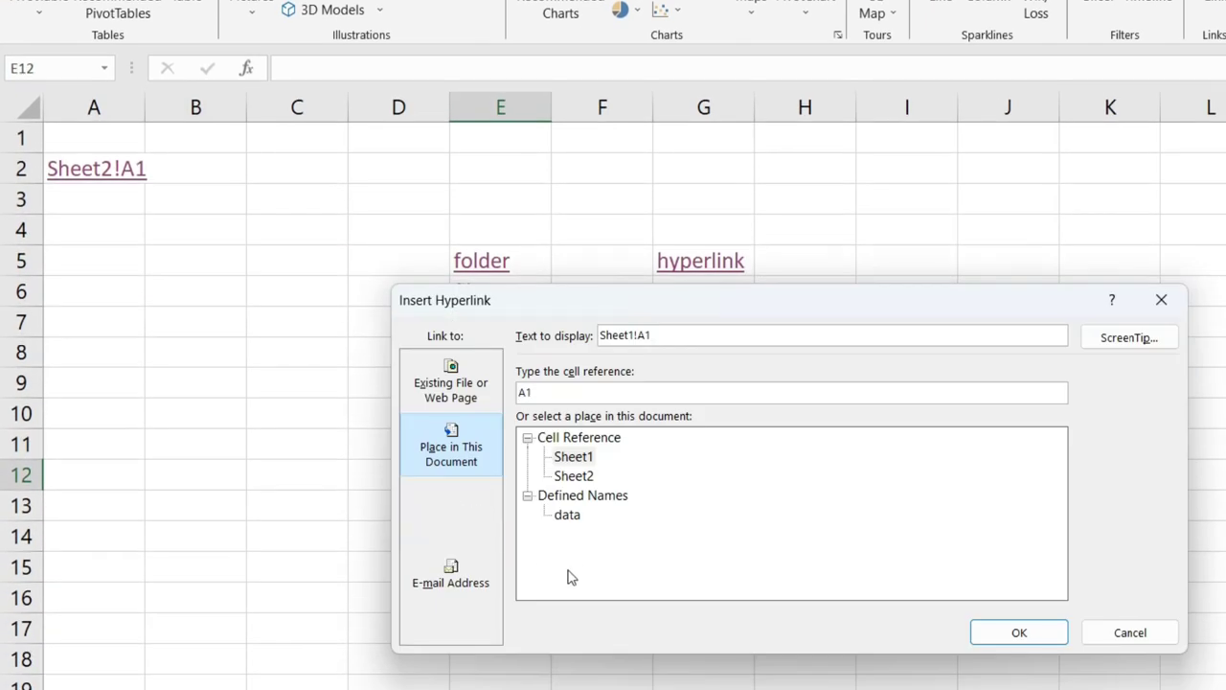
{"action": "left_click", "coordinate": [569, 514]}
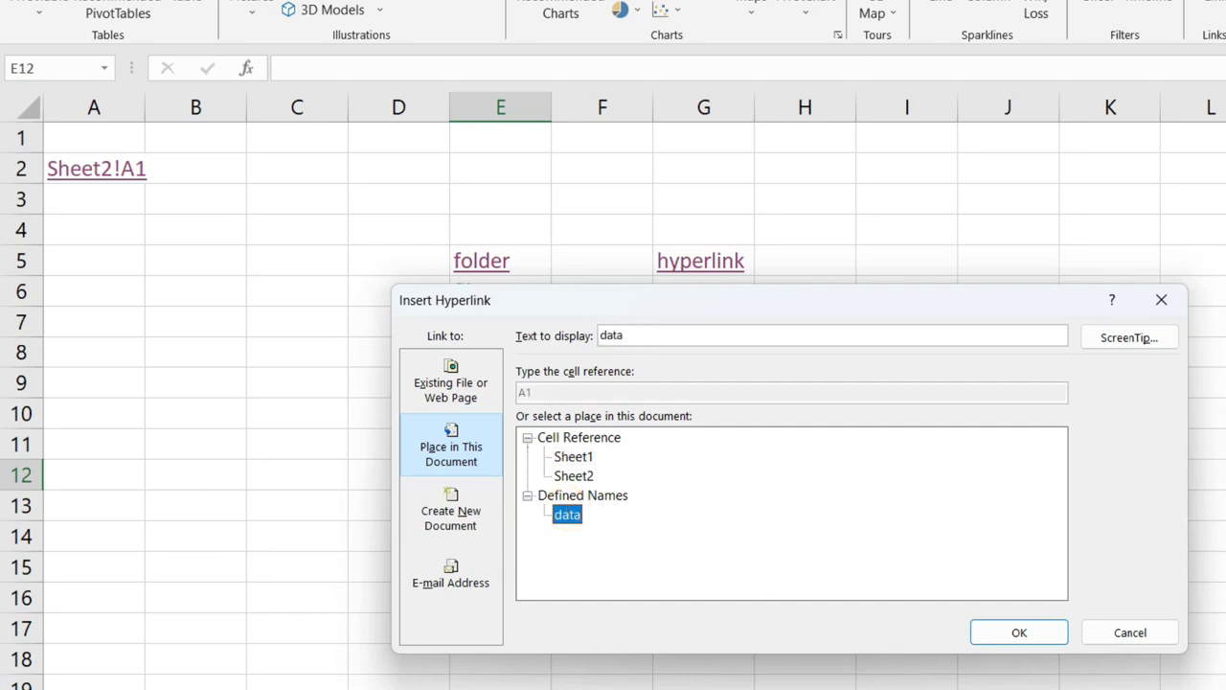
{"action": "left_click", "coordinate": [1126, 636]}
{"action": "left_click", "coordinate": [500, 449]}
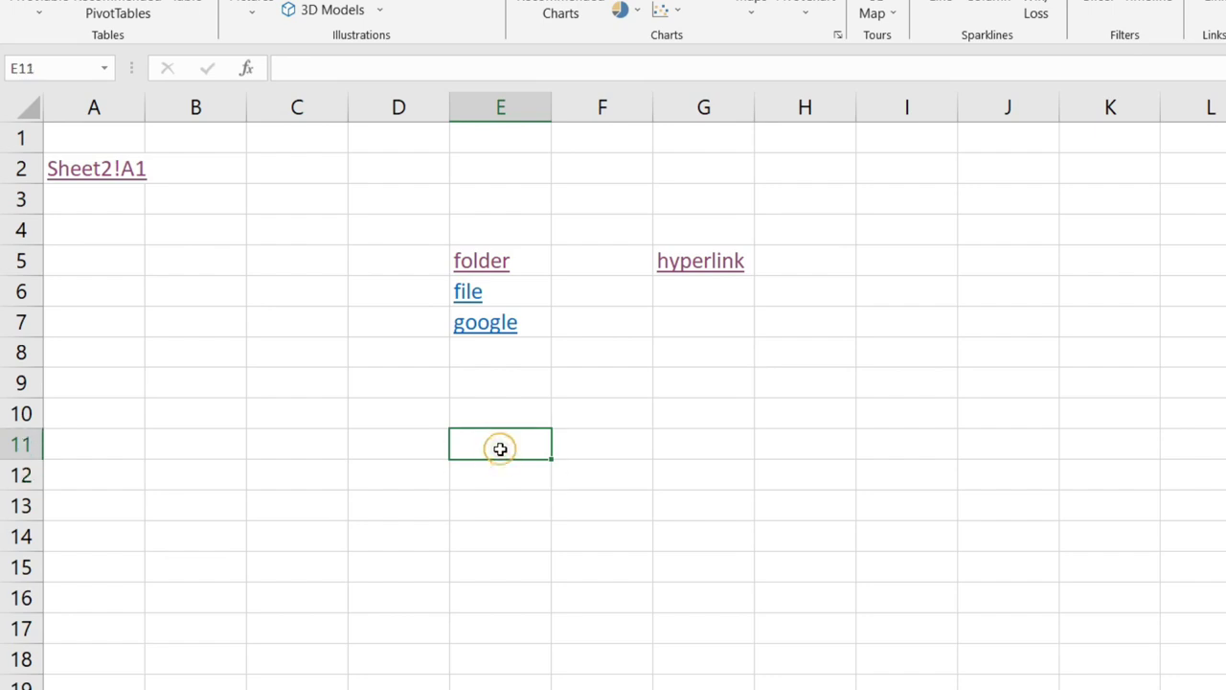
{"action": "type", "text": "data"}
{"action": "key", "text": "BackSpace"}
{"action": "key", "text": "BackSpace"}
{"action": "key", "text": "BackSpace"}
{"action": "key", "text": "BackSpace"}
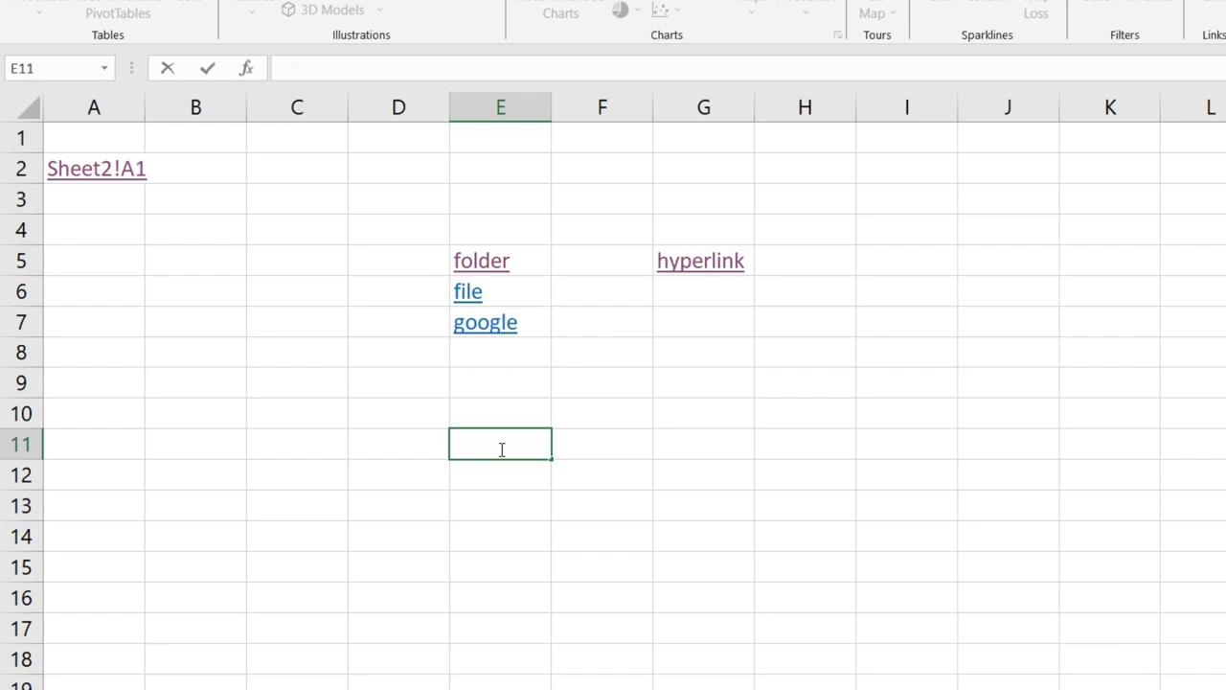
Link E11 to the defined name data with display text 'data'.
{"action": "key", "text": "ctrl+k"}
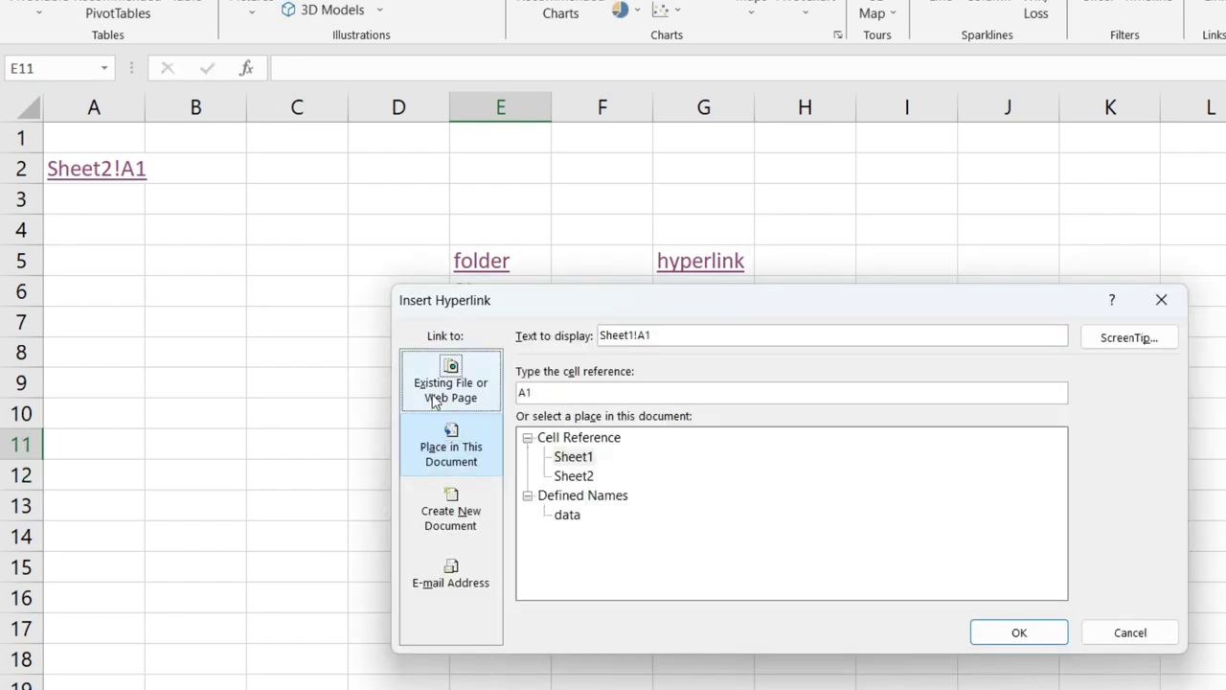
{"action": "left_click", "coordinate": [434, 401]}
{"action": "left_click", "coordinate": [668, 331]}
{"action": "type", "text": "ata"}
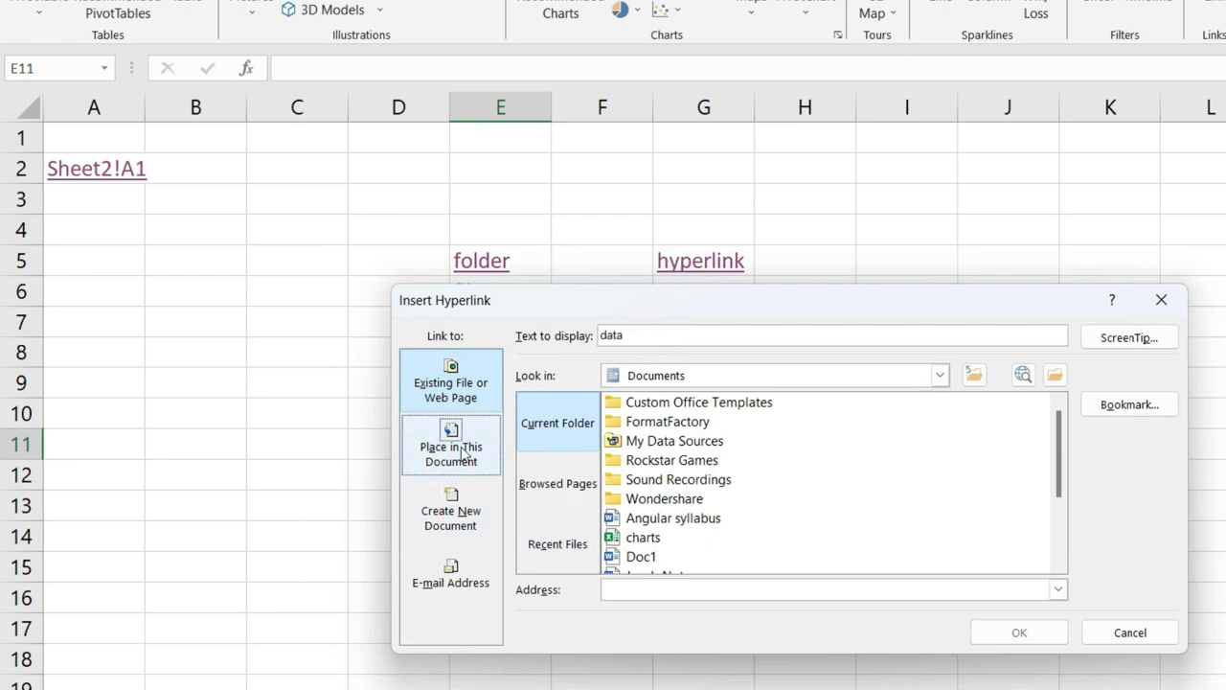
{"action": "left_click", "coordinate": [463, 454]}
{"action": "left_click", "coordinate": [567, 514]}
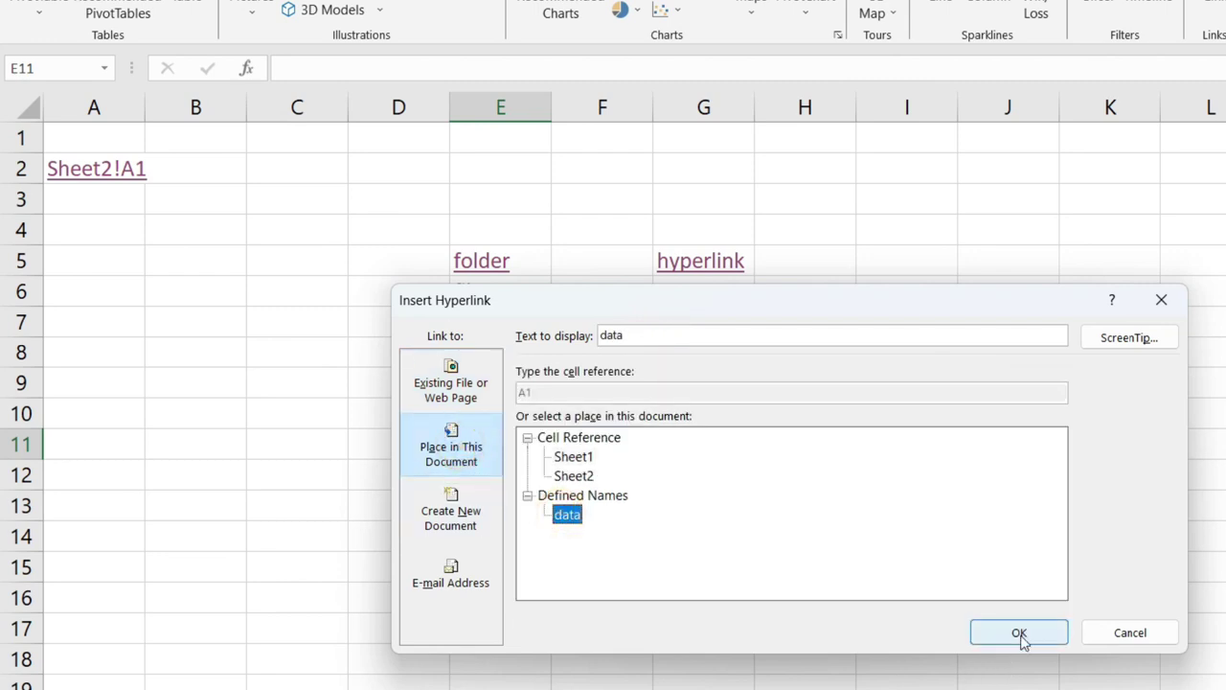
{"action": "left_click", "coordinate": [1019, 635]}
Follow the data link to test it, then return to the hyperlinks sheet.
{"action": "left_click", "coordinate": [788, 569]}
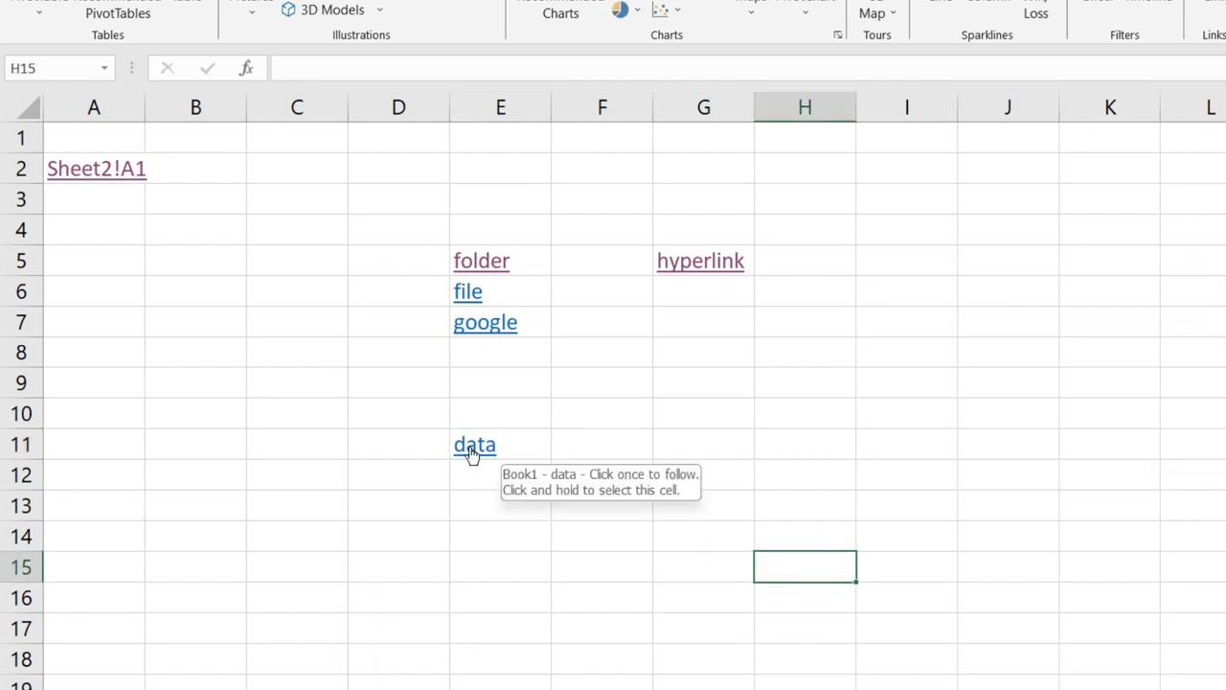
{"action": "left_click", "coordinate": [473, 450]}
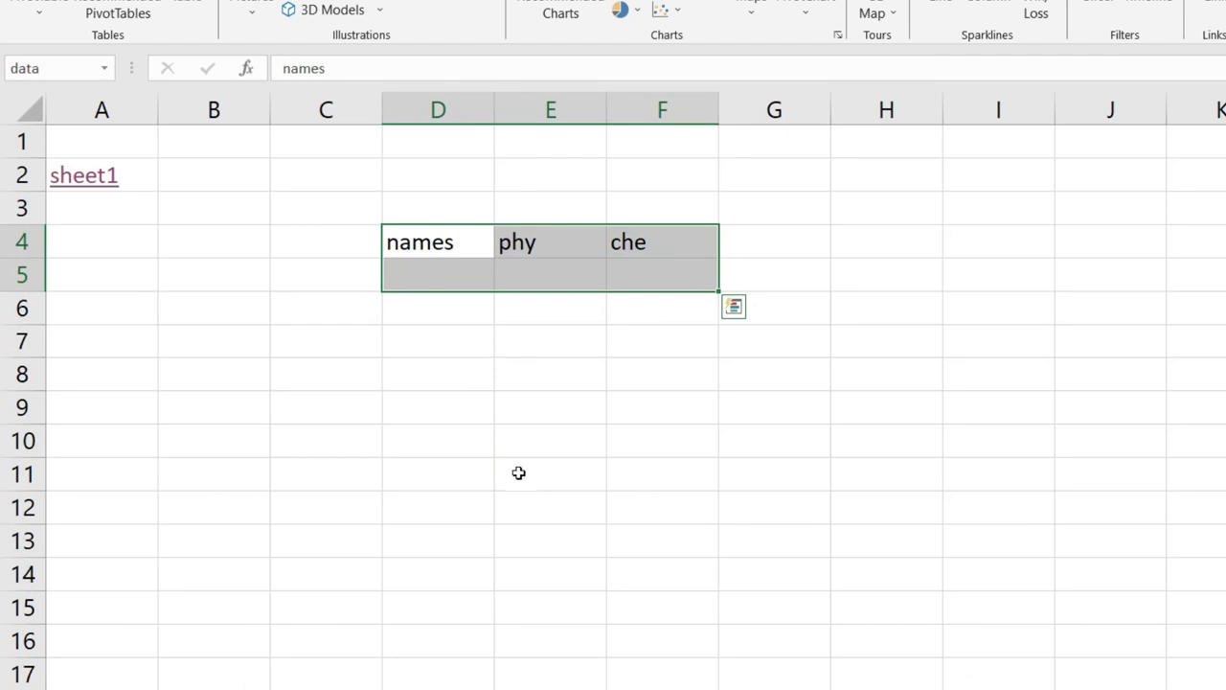
{"action": "key", "text": "ctrl+Page_Up"}
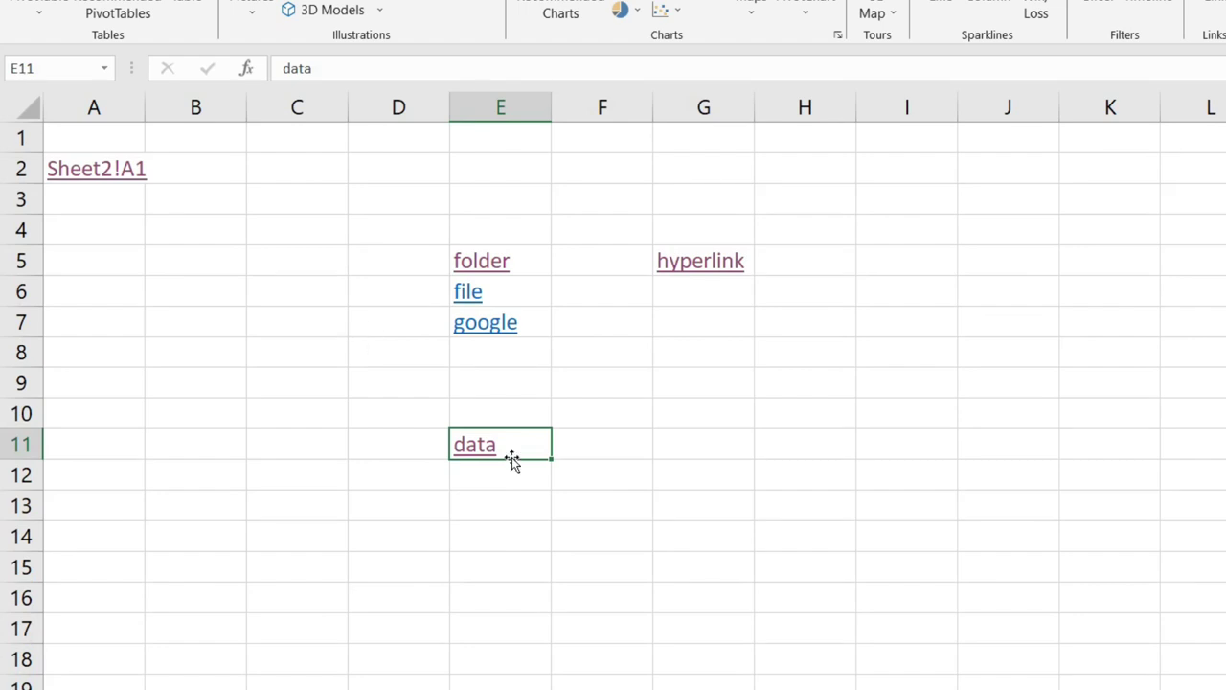
{"action": "left_click", "coordinate": [640, 500]}
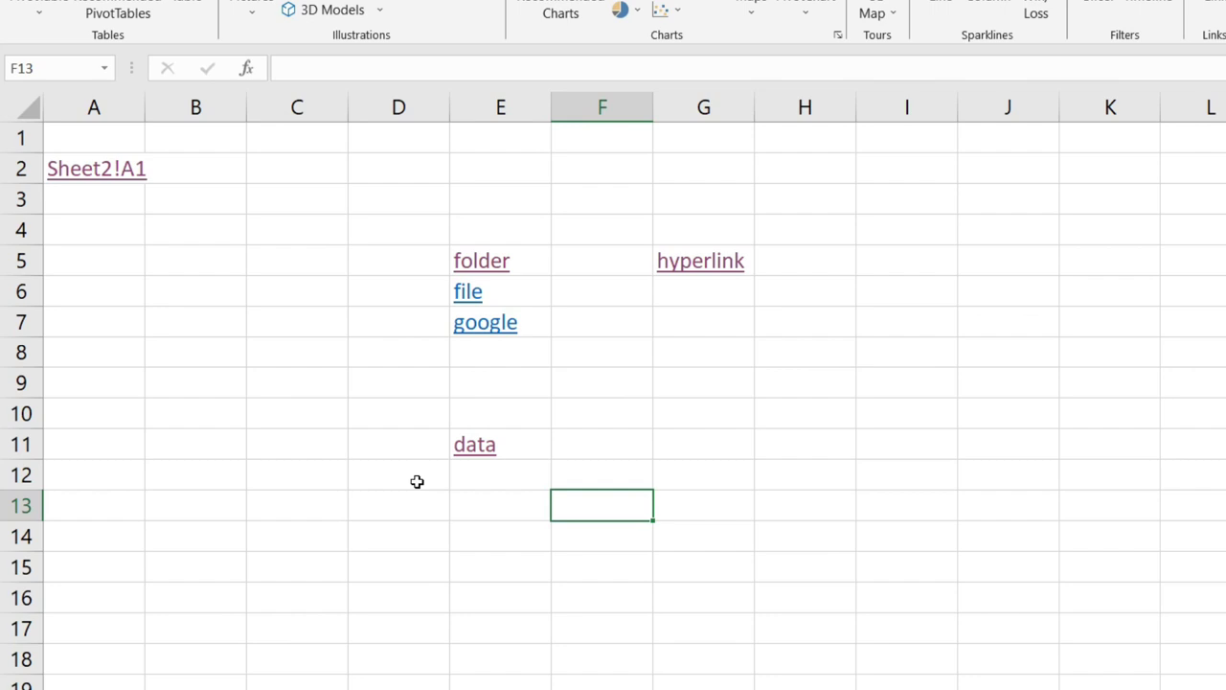
In E13, insert a Create New Document link showing 'newDocument' that creates a workbook named doc.
{"action": "left_click_drag", "start_coordinate": [467, 235], "coordinate": [709, 322]}
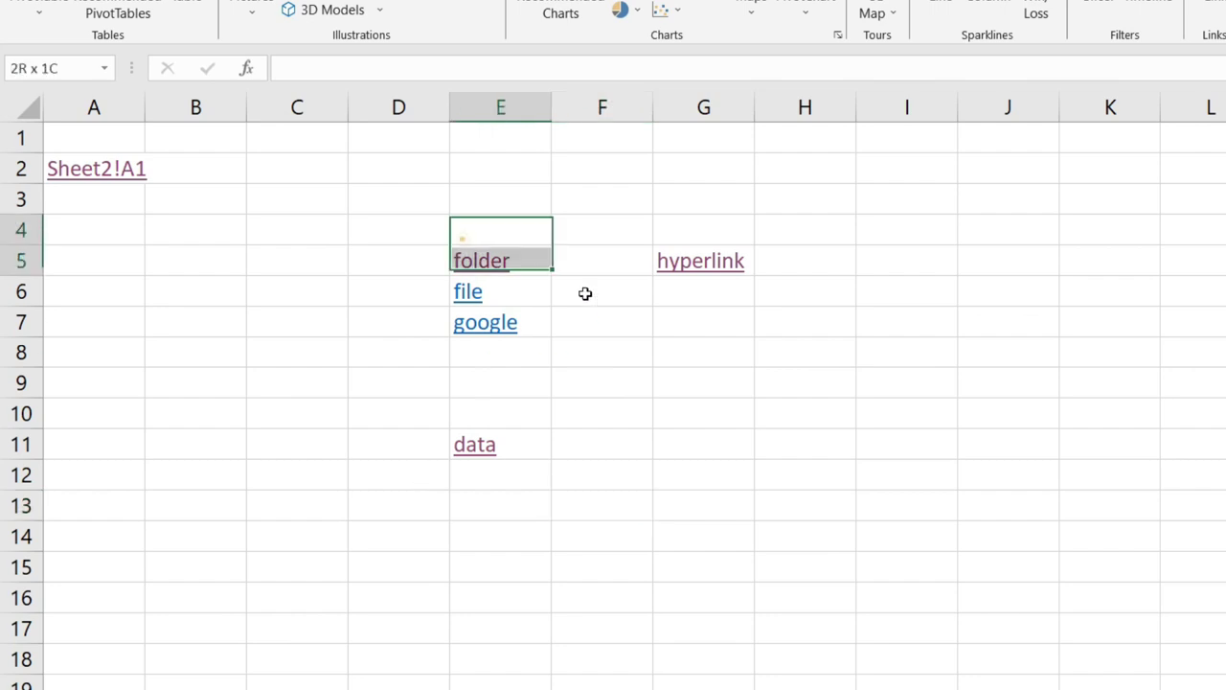
{"action": "left_click", "coordinate": [632, 506]}
{"action": "left_click", "coordinate": [509, 515]}
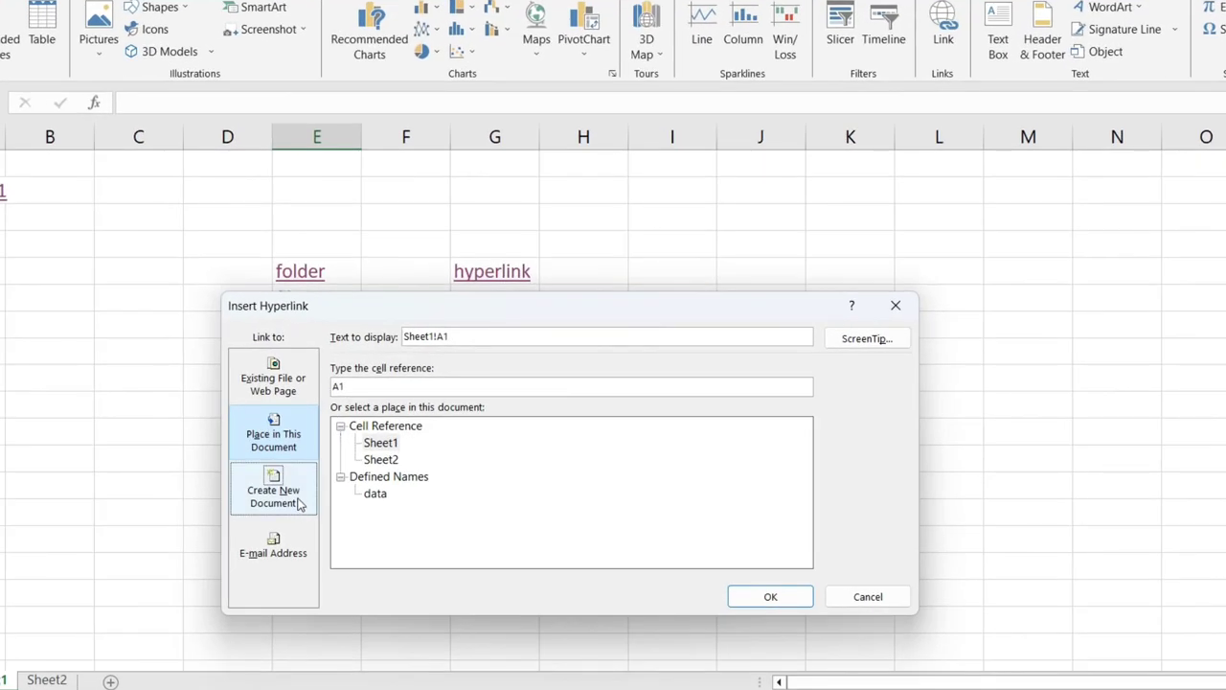
{"action": "left_click", "coordinate": [288, 496]}
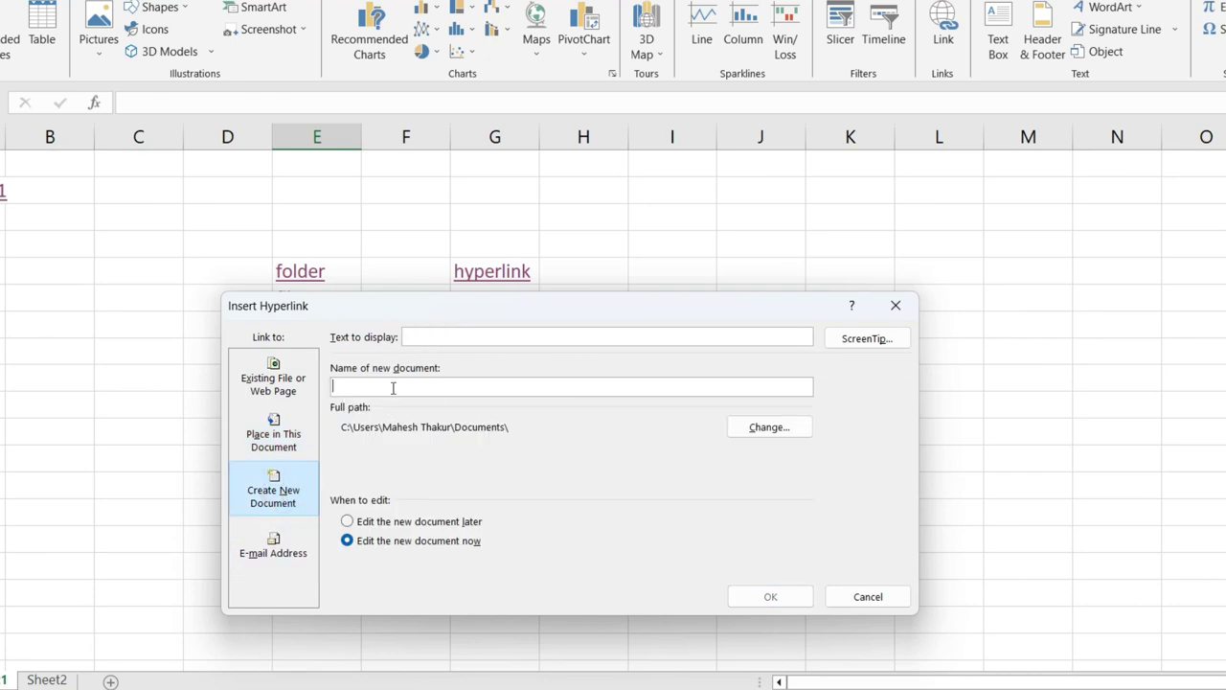
{"action": "left_click", "coordinate": [343, 427]}
{"action": "left_click", "coordinate": [448, 334]}
{"action": "left_click_drag", "start_coordinate": [482, 304], "coordinate": [504, 173]}
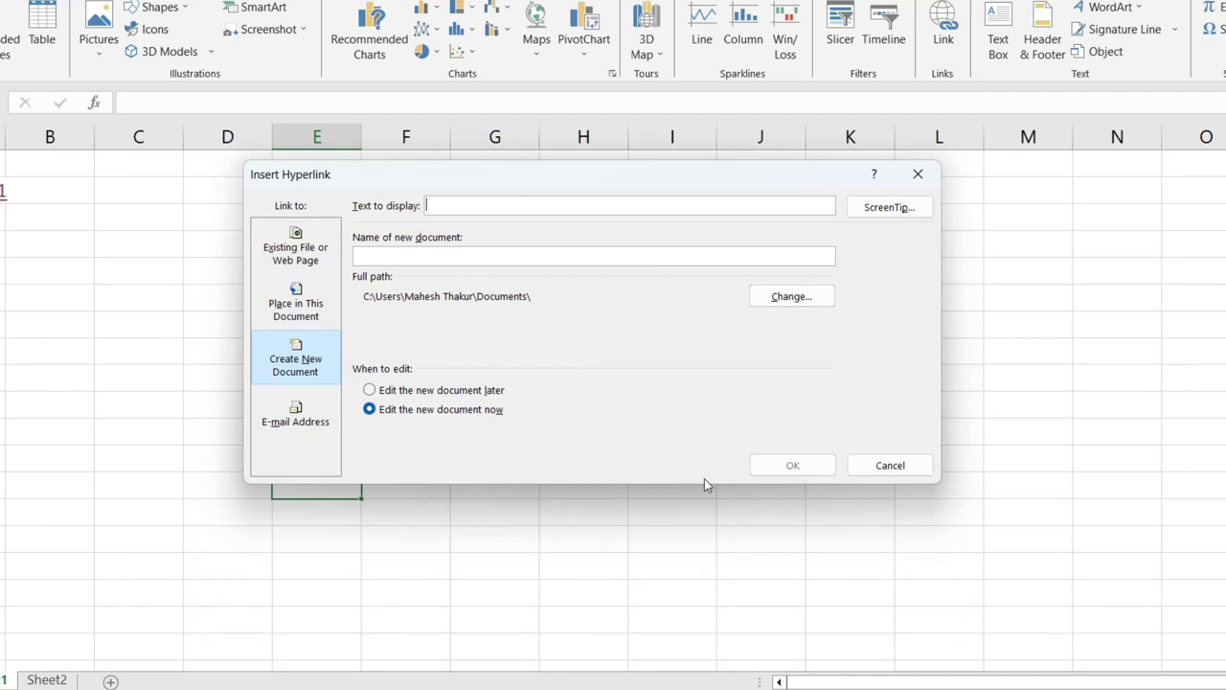
{"action": "type", "text": "new"}
{"action": "type", "text": "Docum"}
{"action": "type", "text": "en"}
{"action": "left_click", "coordinate": [384, 255]}
{"action": "type", "text": "doc"}
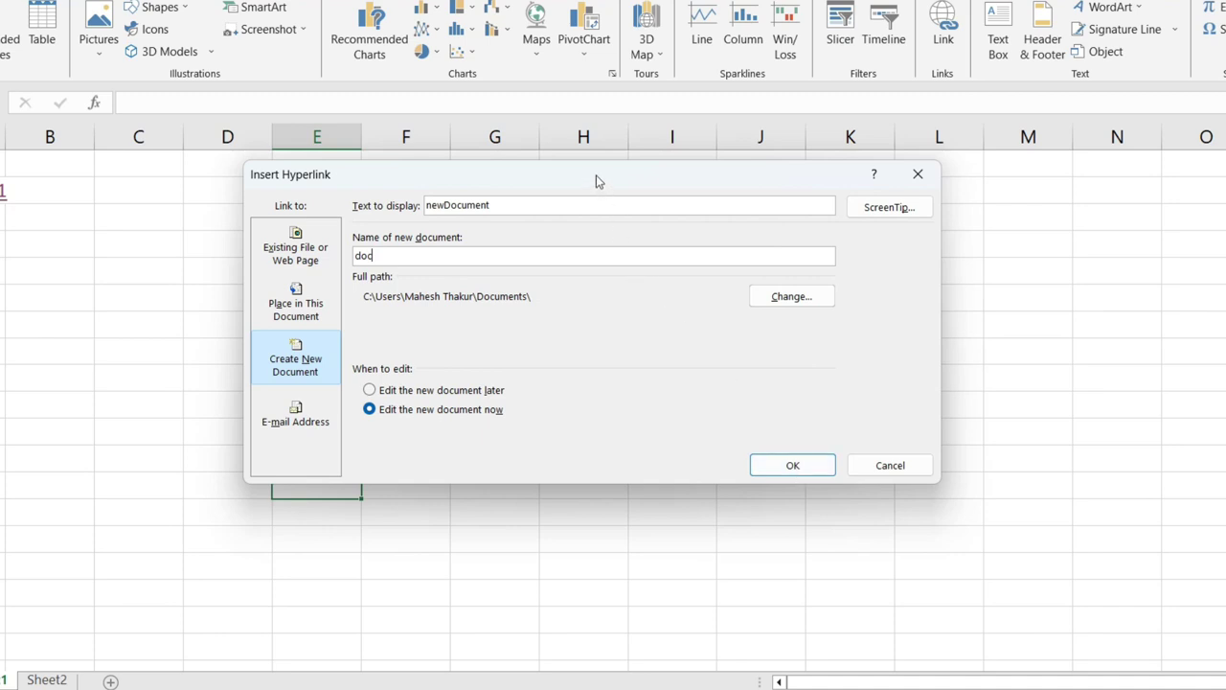
{"action": "left_click_drag", "start_coordinate": [596, 182], "coordinate": [606, 125]}
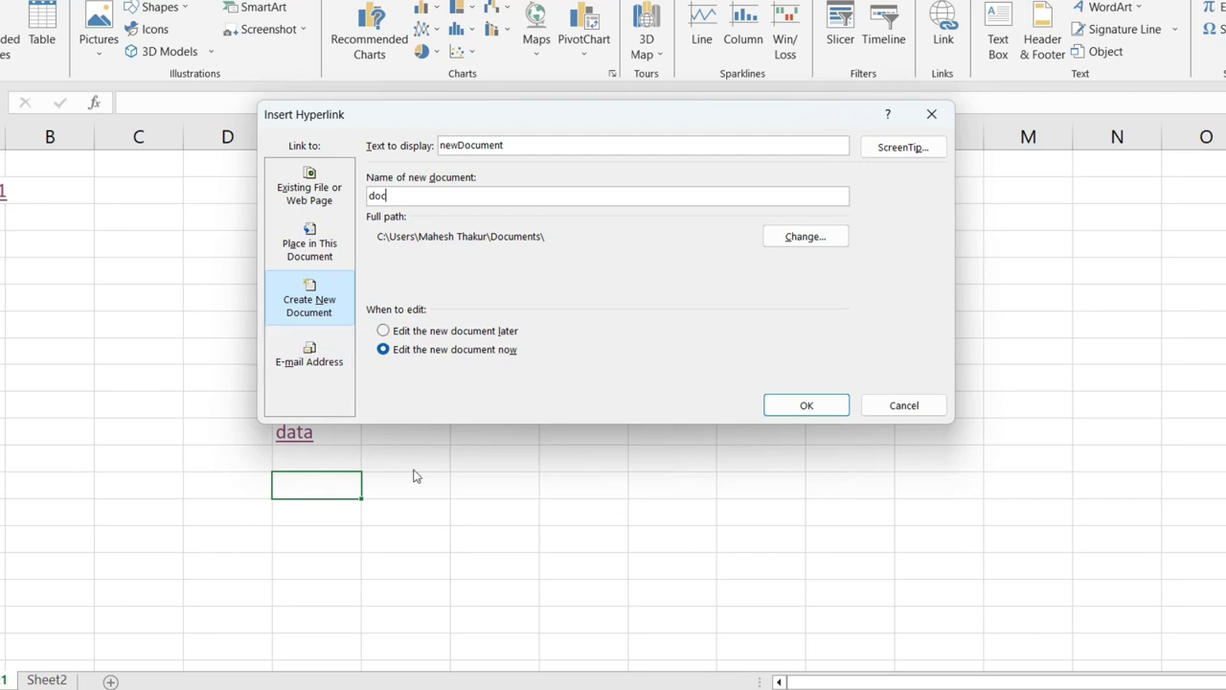
{"action": "left_click", "coordinate": [805, 406]}
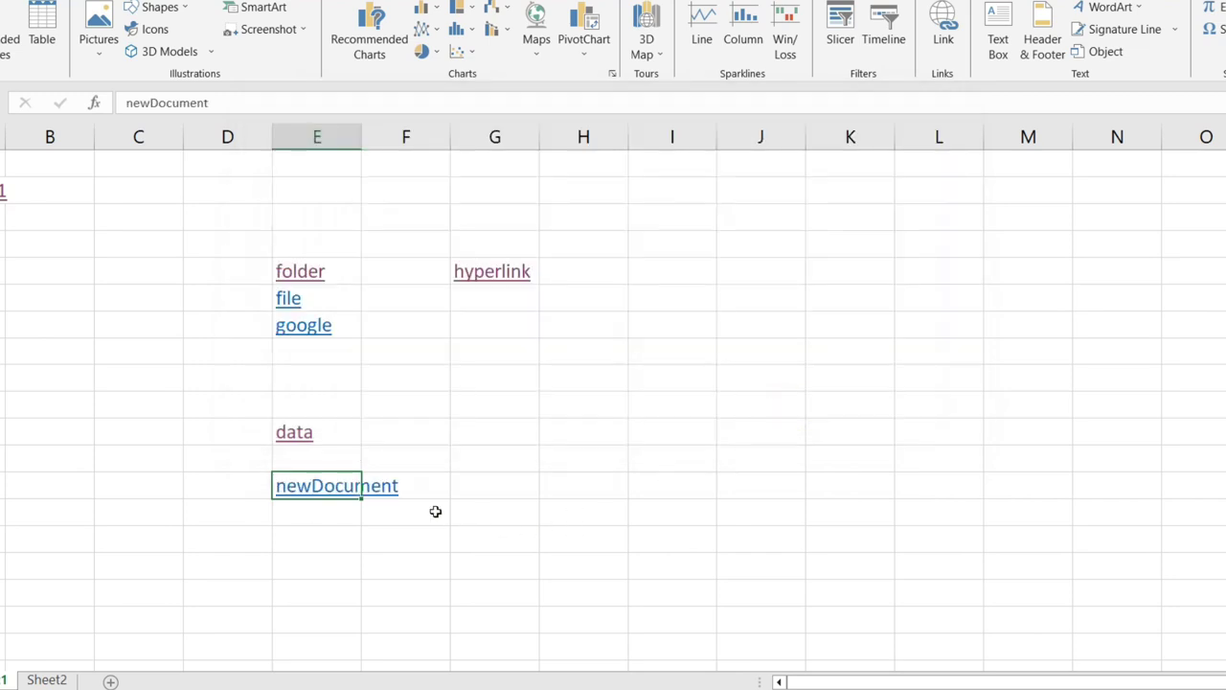
Follow the newDocument link, accept the security notice, close the doc workbook, and select E15.
{"action": "left_click", "coordinate": [301, 486]}
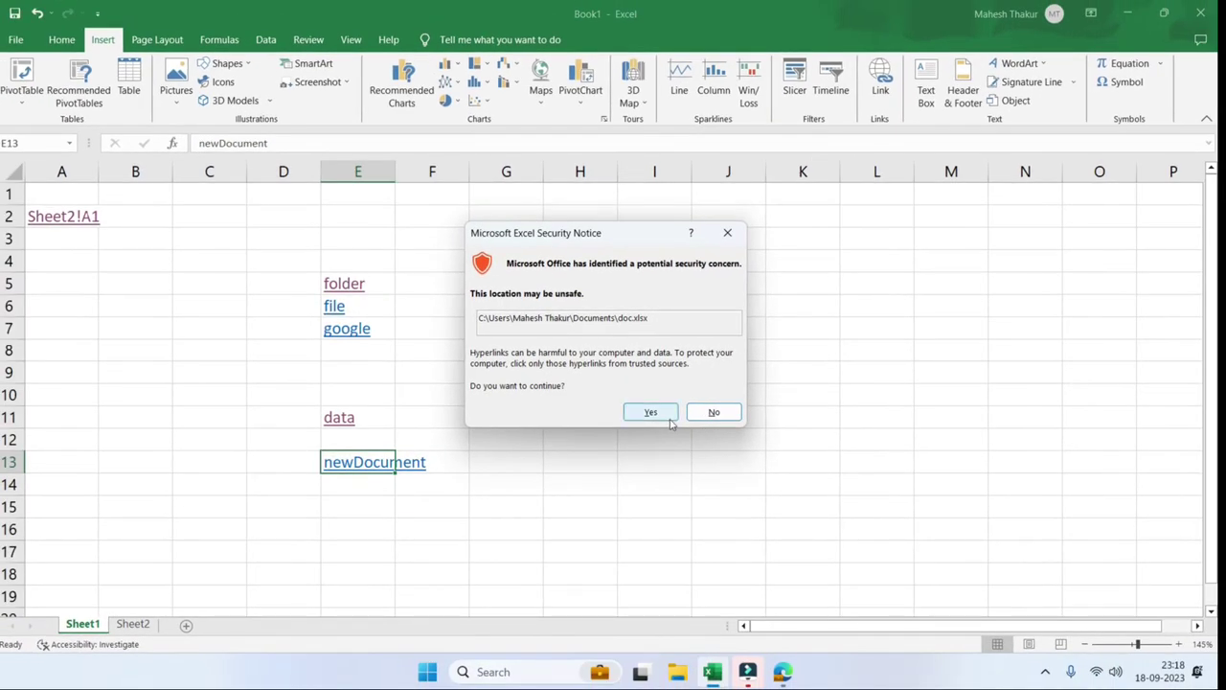
{"action": "left_click", "coordinate": [650, 411]}
{"action": "left_click", "coordinate": [219, 249]}
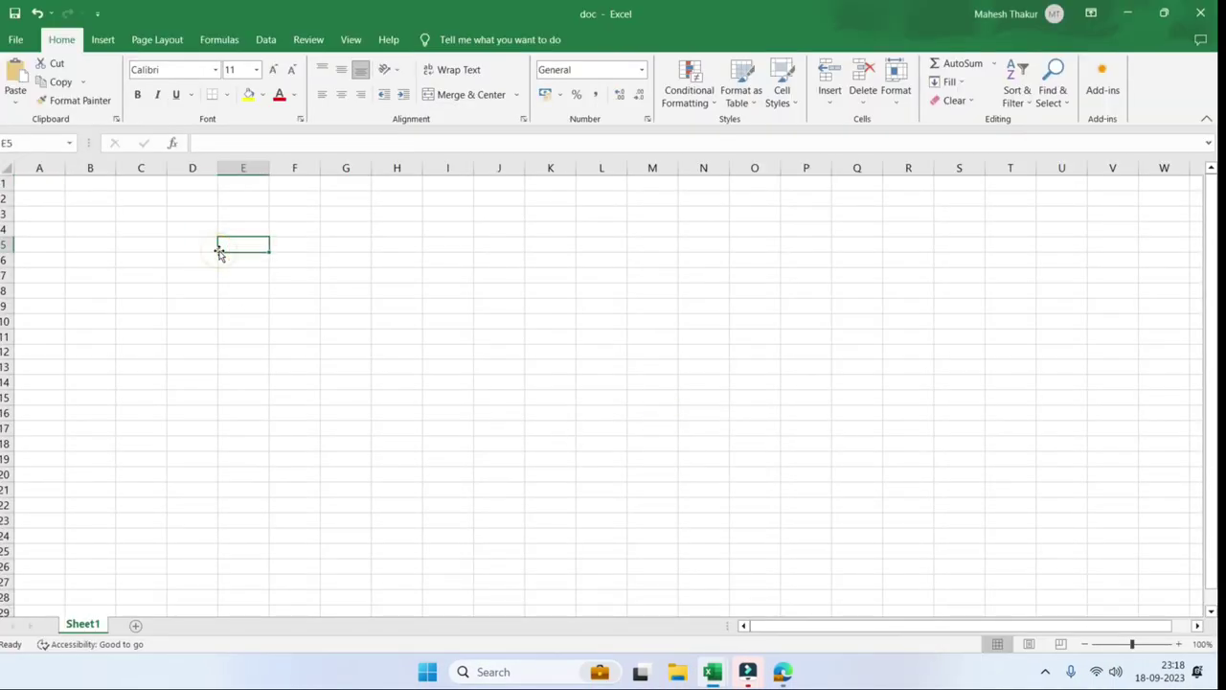
{"action": "scroll", "coordinate": [205, 342], "scroll_direction": "up", "scroll_amount": 5}
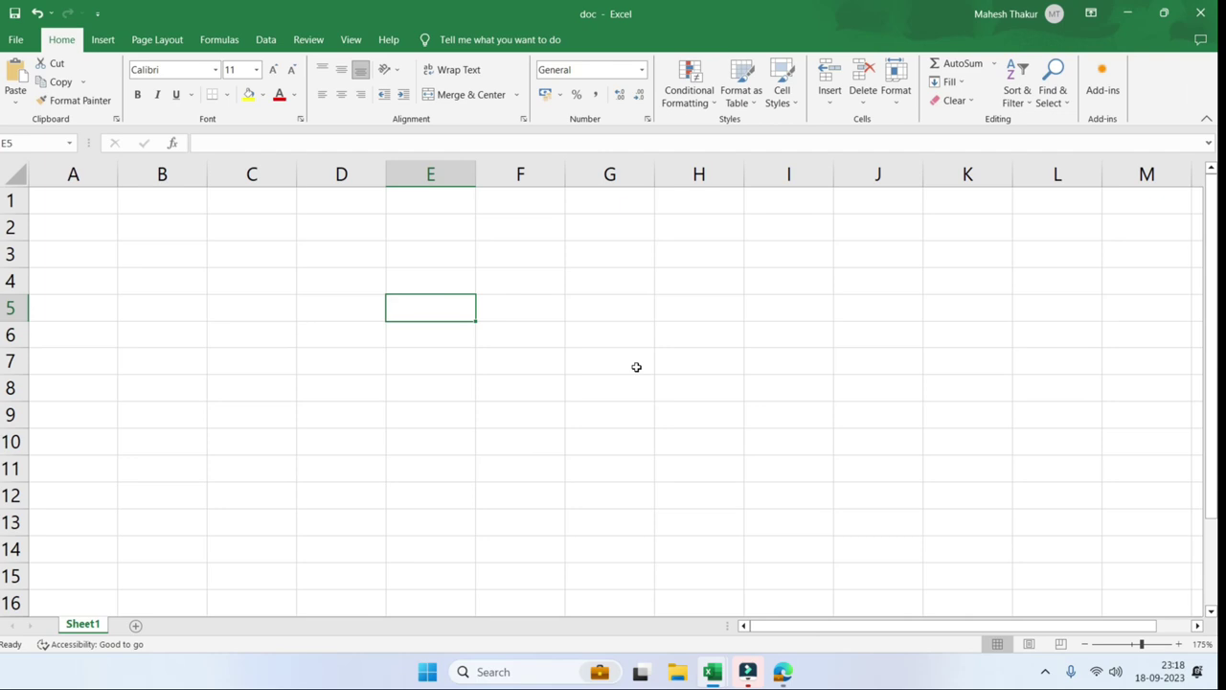
{"action": "left_click", "coordinate": [1200, 14]}
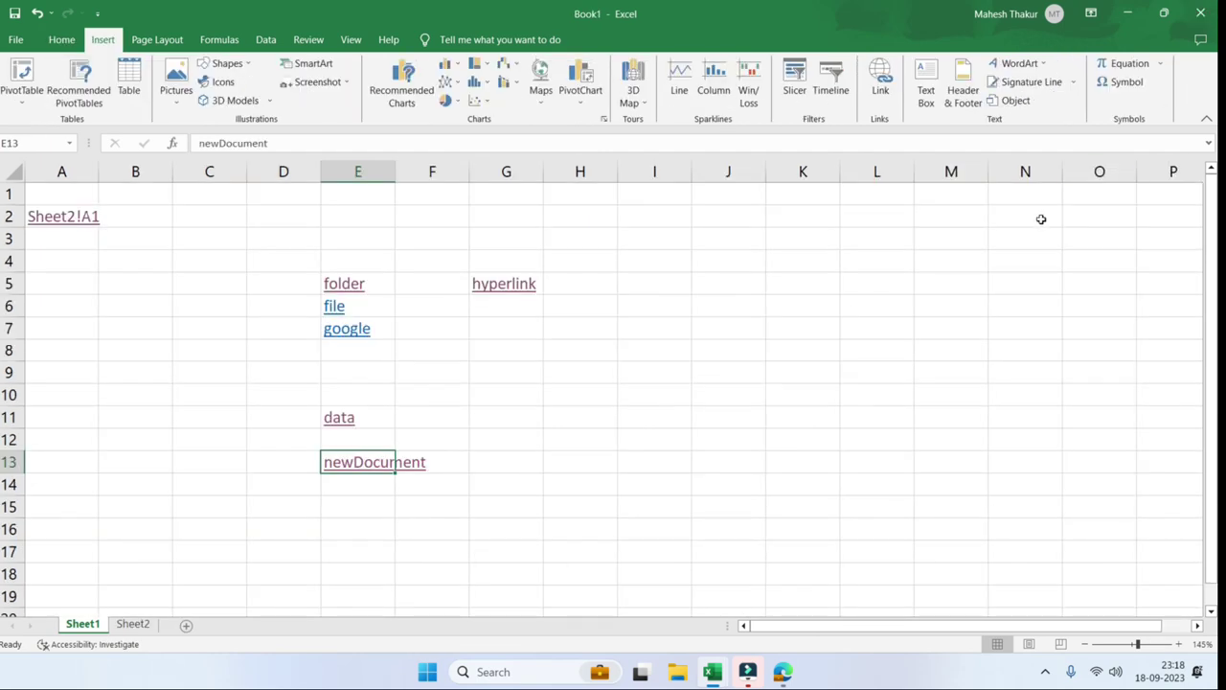
{"action": "left_click", "coordinate": [334, 499]}
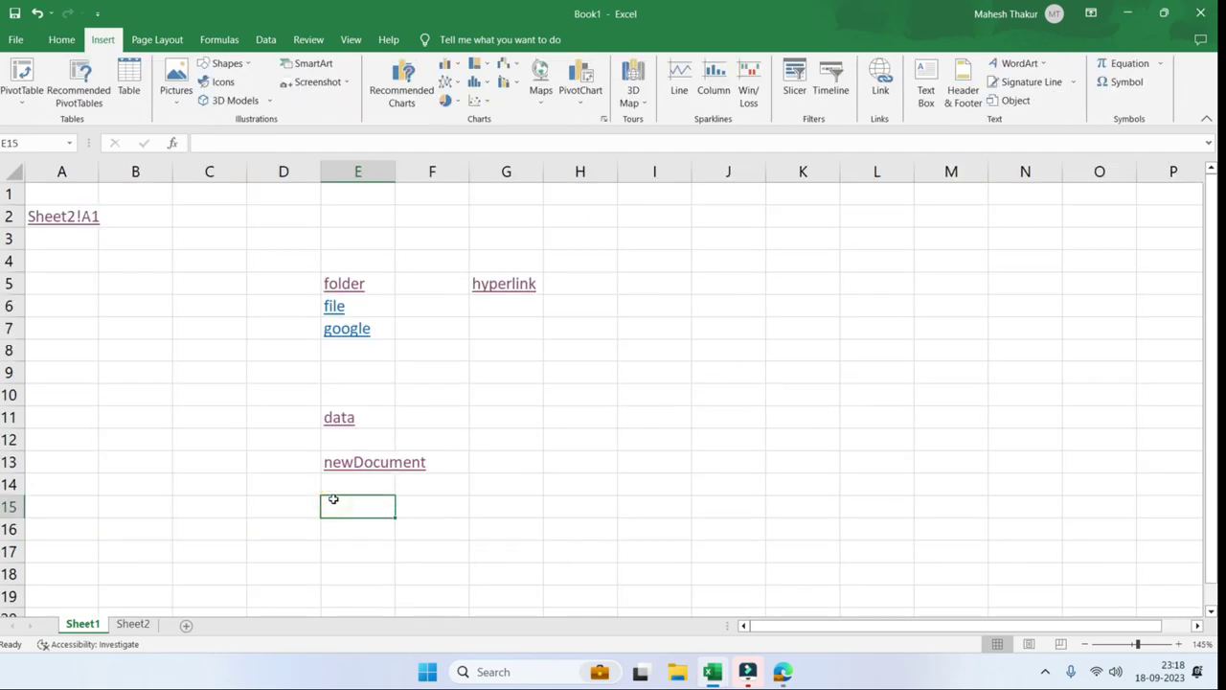
Start an E-mail Address hyperlink for E15 and enter the recipient's Gmail address.
{"action": "key", "text": "ctrl+k"}
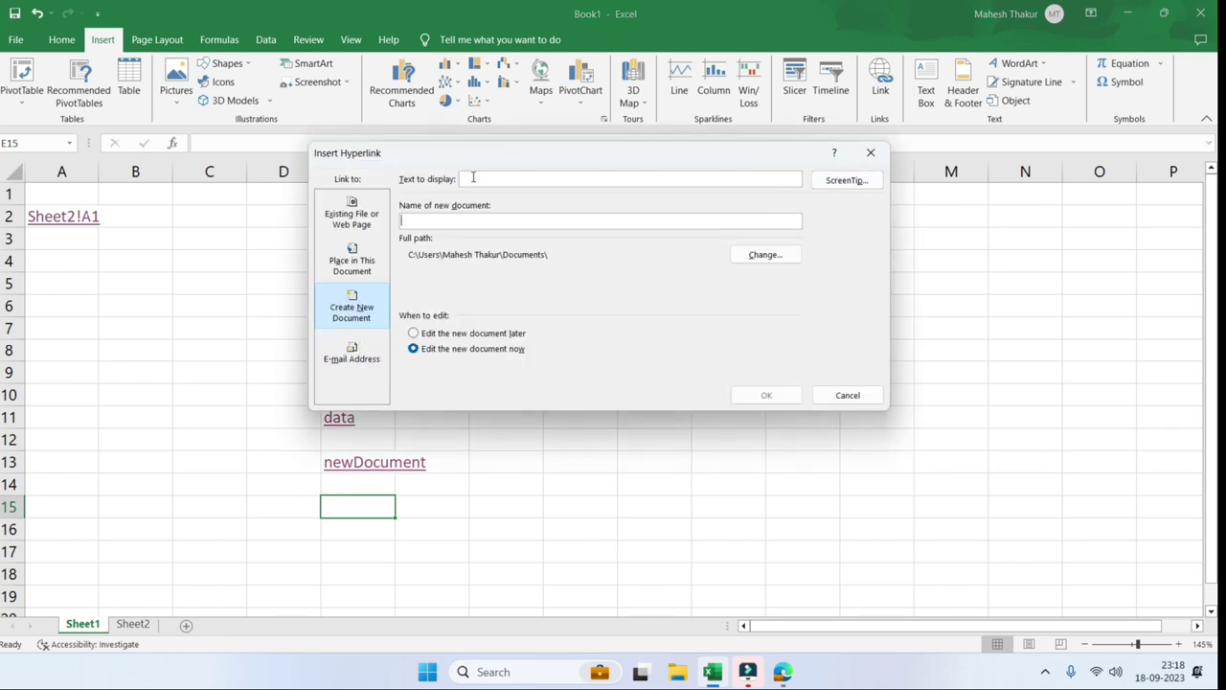
{"action": "left_click", "coordinate": [352, 352]}
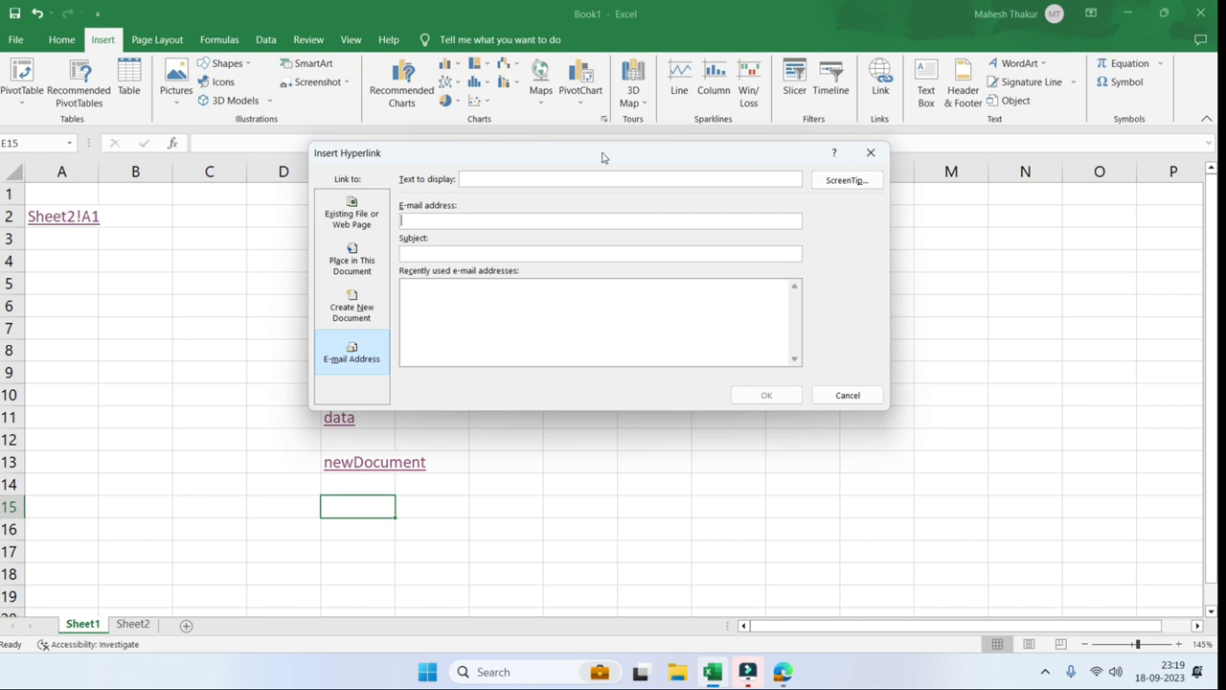
{"action": "left_click_drag", "start_coordinate": [606, 153], "coordinate": [611, 134]}
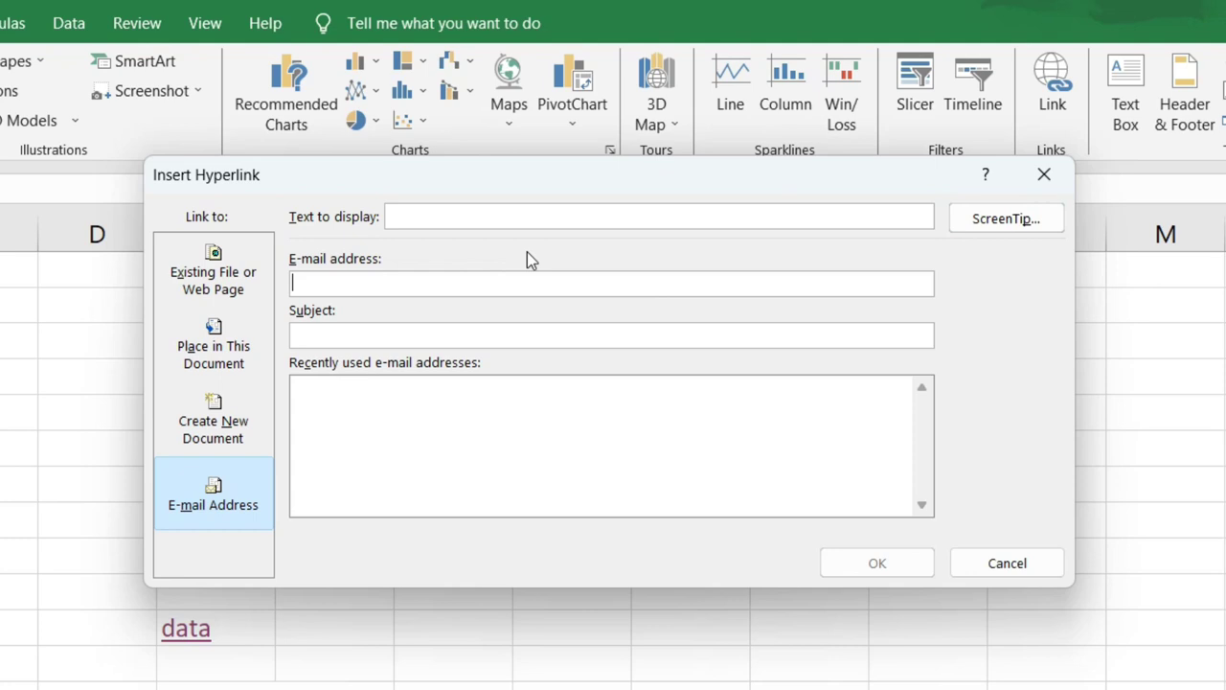
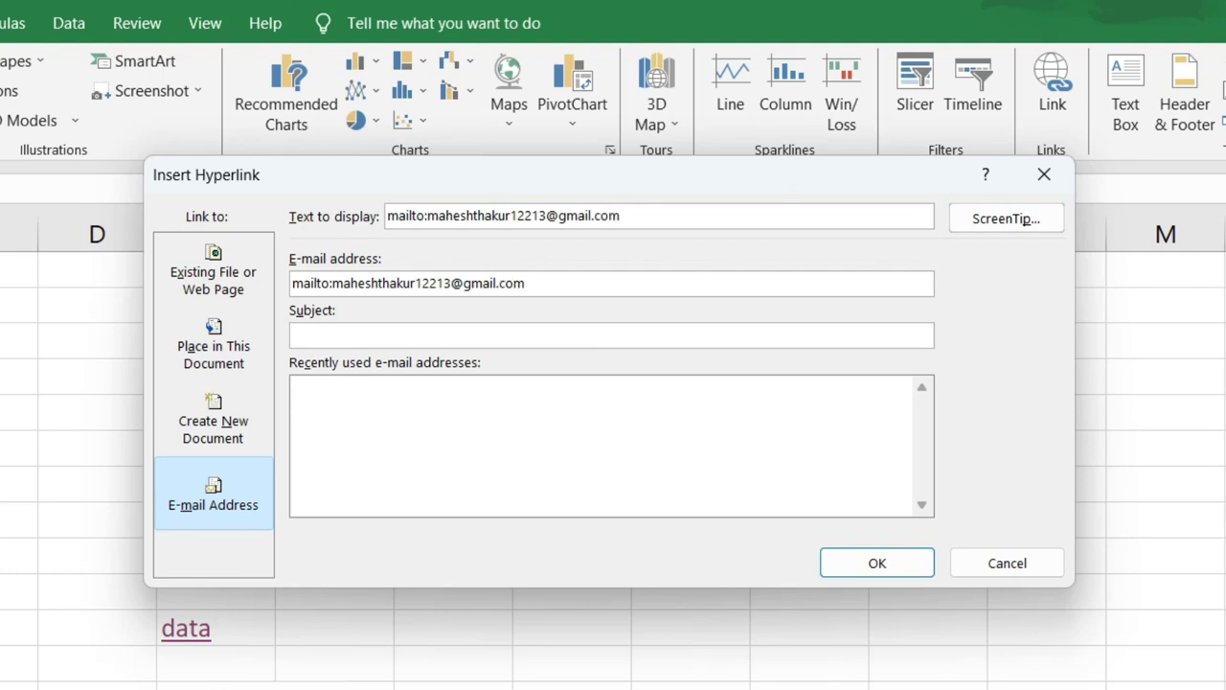
Replace the e-mail link's display text with the recipient's first name and insert it.
{"action": "double_click", "coordinate": [652, 216]}
{"action": "key", "text": "BackSpace"}
{"action": "type", "text": "mahesh"}
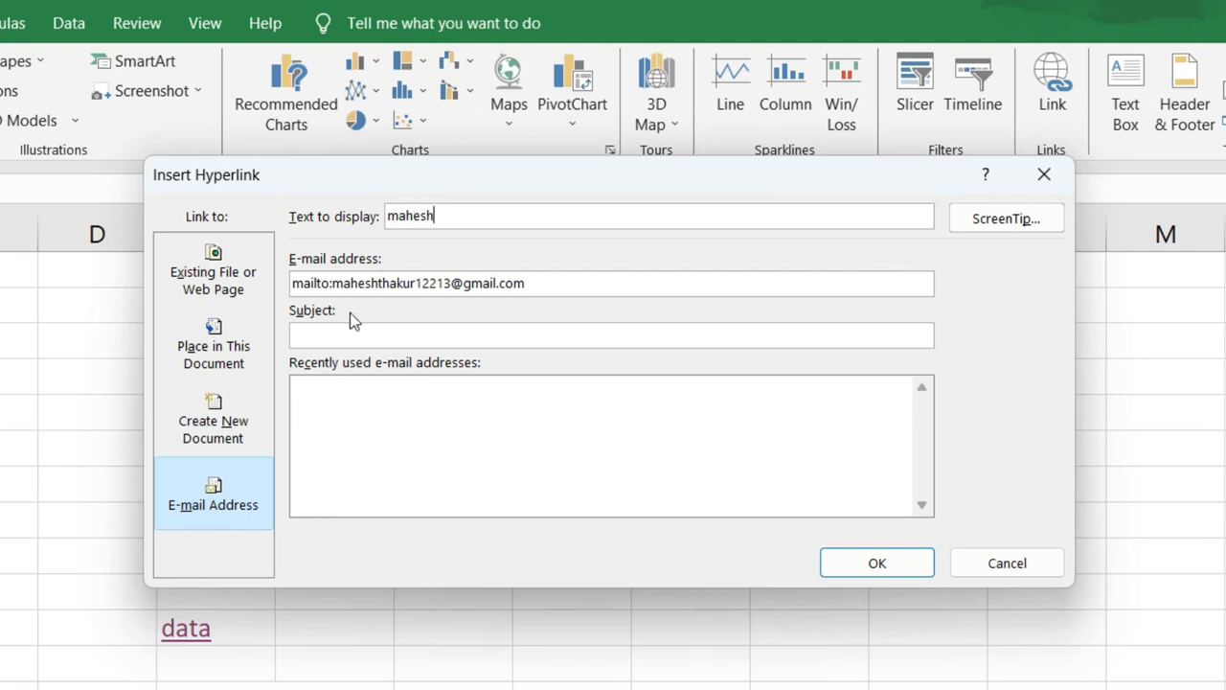
{"action": "left_click", "coordinate": [332, 333]}
{"action": "left_click", "coordinate": [428, 419]}
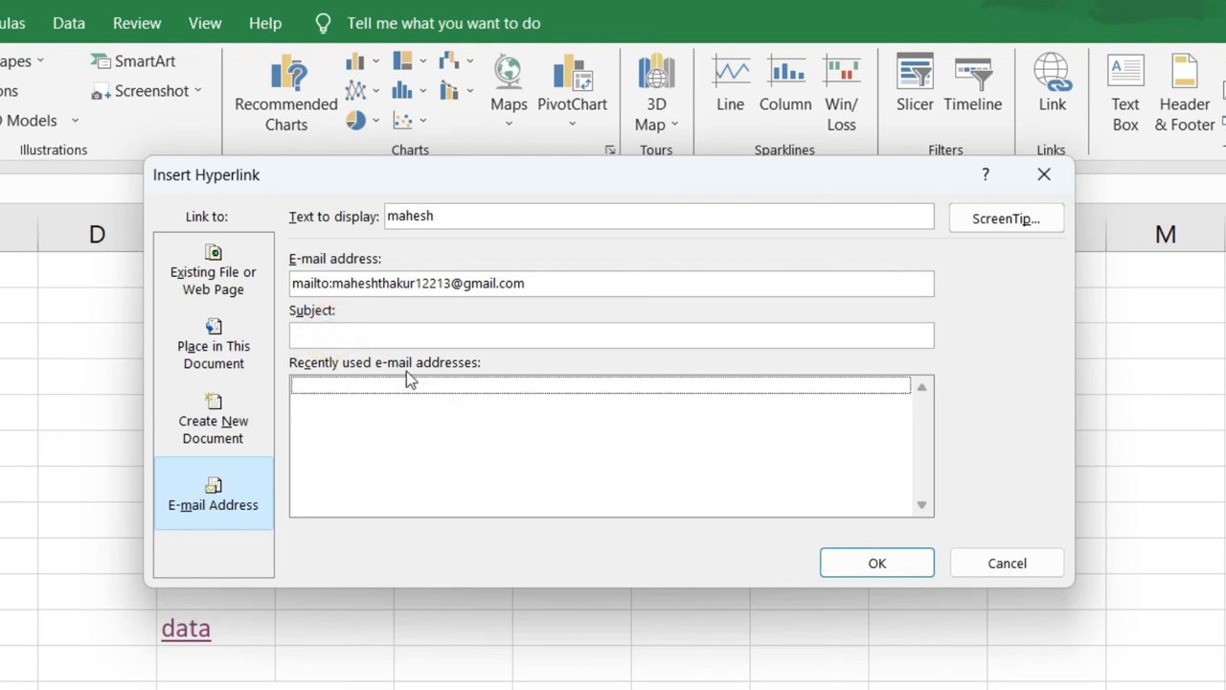
{"action": "left_click", "coordinate": [330, 333]}
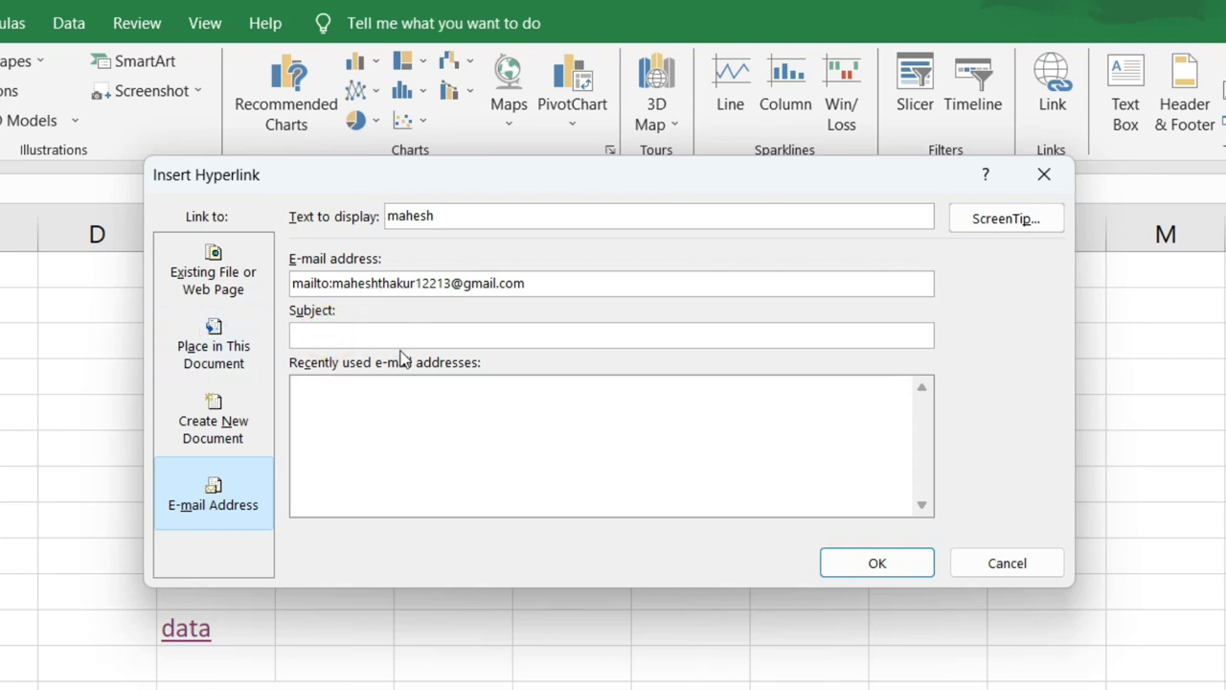
{"action": "left_click", "coordinate": [840, 565]}
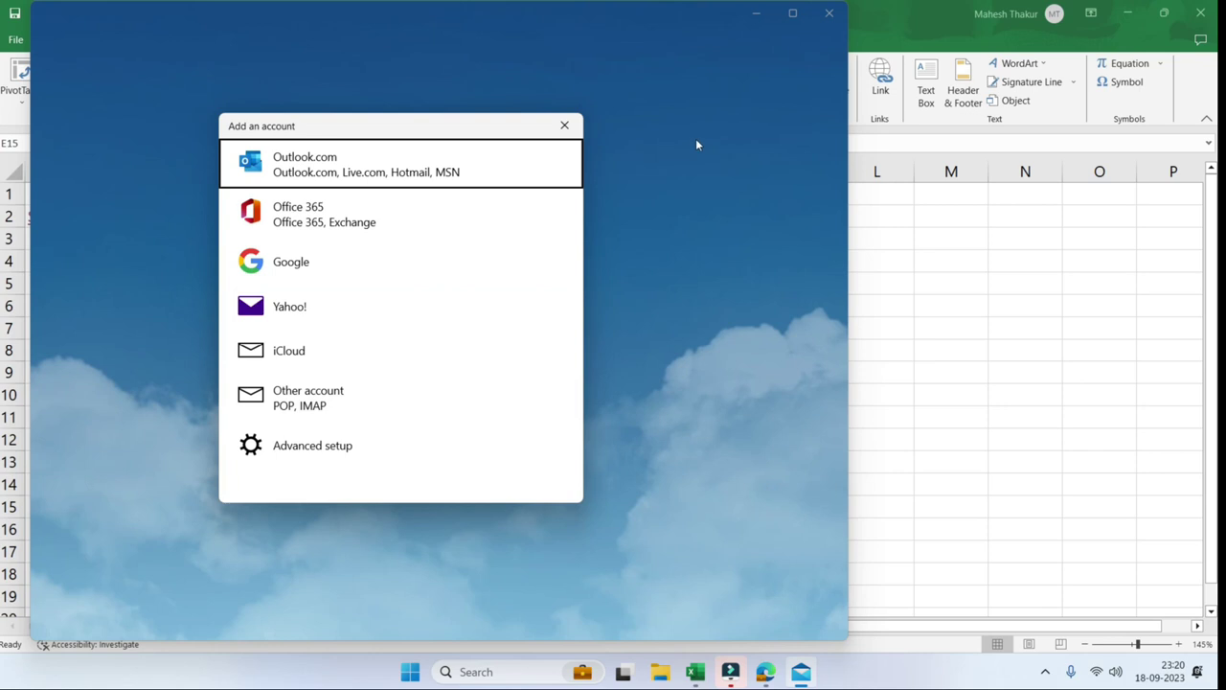
Dismiss Mail's add-account prompt, close Mail, and open E15's hyperlink settings.
{"action": "left_click", "coordinate": [557, 122]}
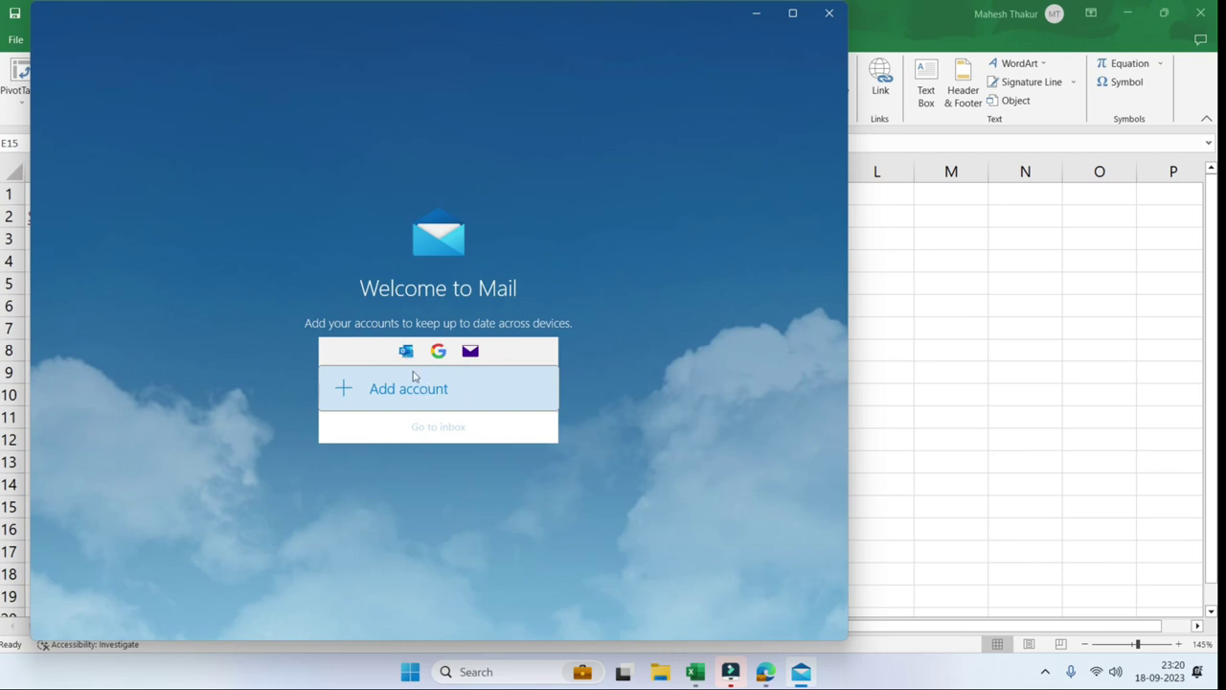
{"action": "left_click", "coordinate": [829, 12]}
{"action": "left_click", "coordinate": [879, 90]}
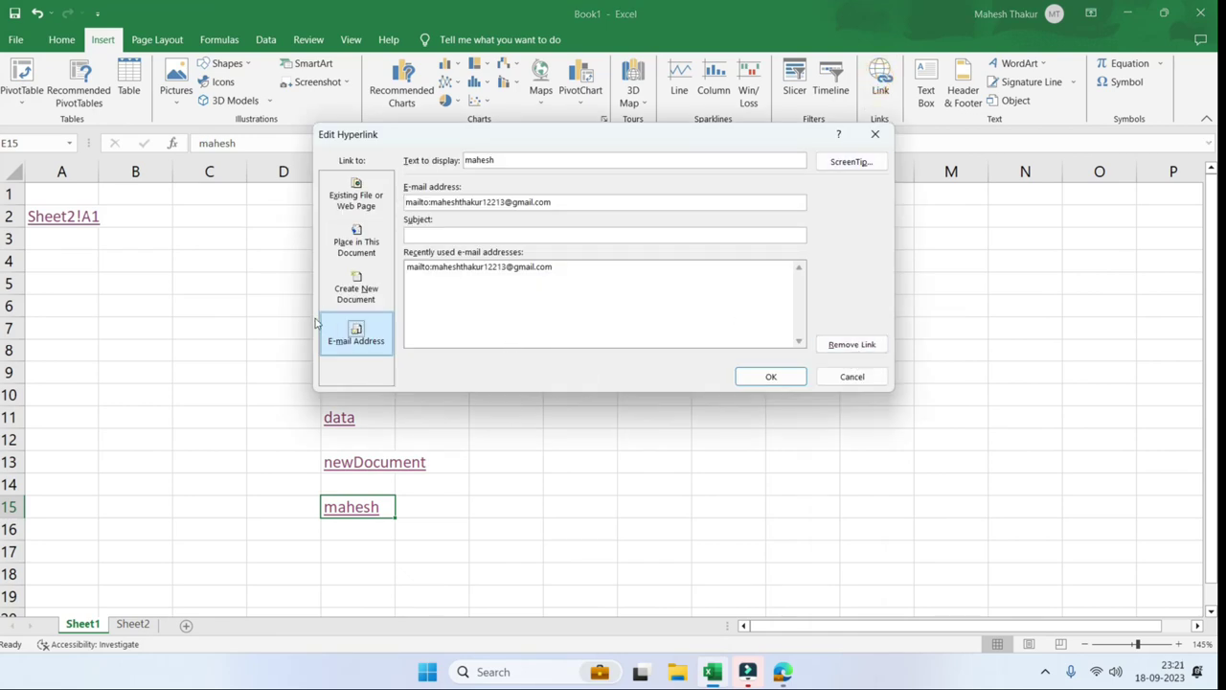
Remove the e-mail hyperlink from E15, leaving the first name as plain text.
{"action": "left_click", "coordinate": [353, 290]}
{"action": "left_click", "coordinate": [357, 244]}
{"action": "left_click", "coordinate": [356, 197]}
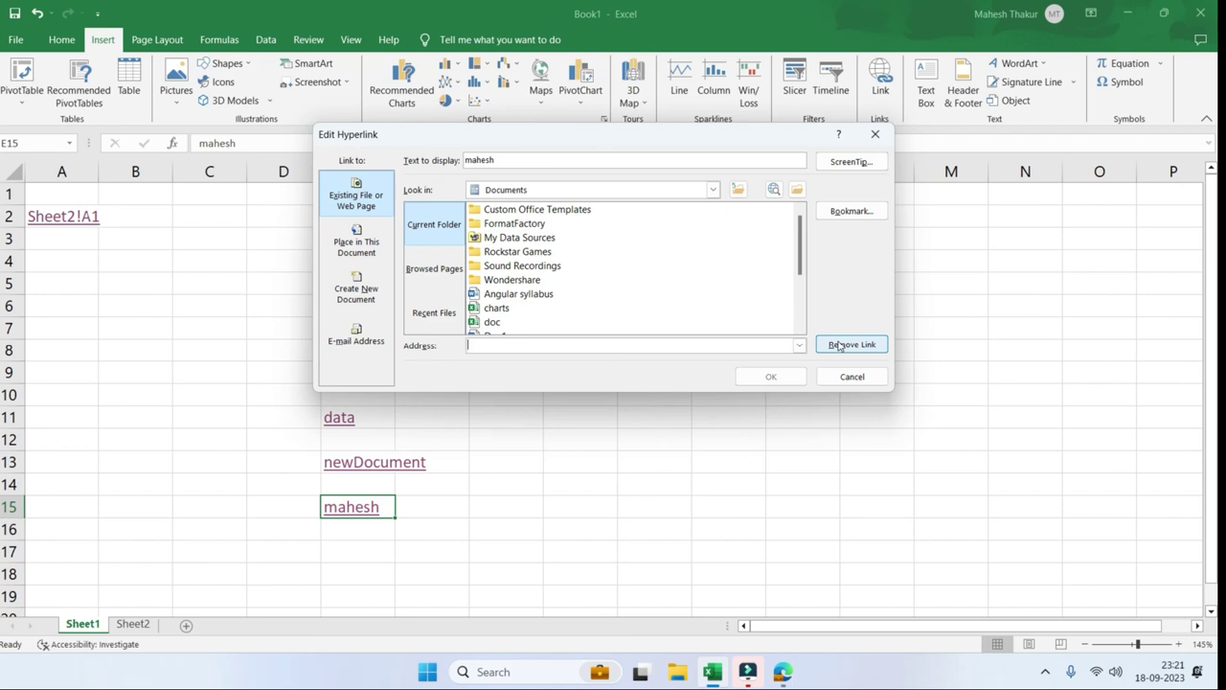
{"action": "left_click", "coordinate": [838, 345]}
{"action": "left_click", "coordinate": [658, 487]}
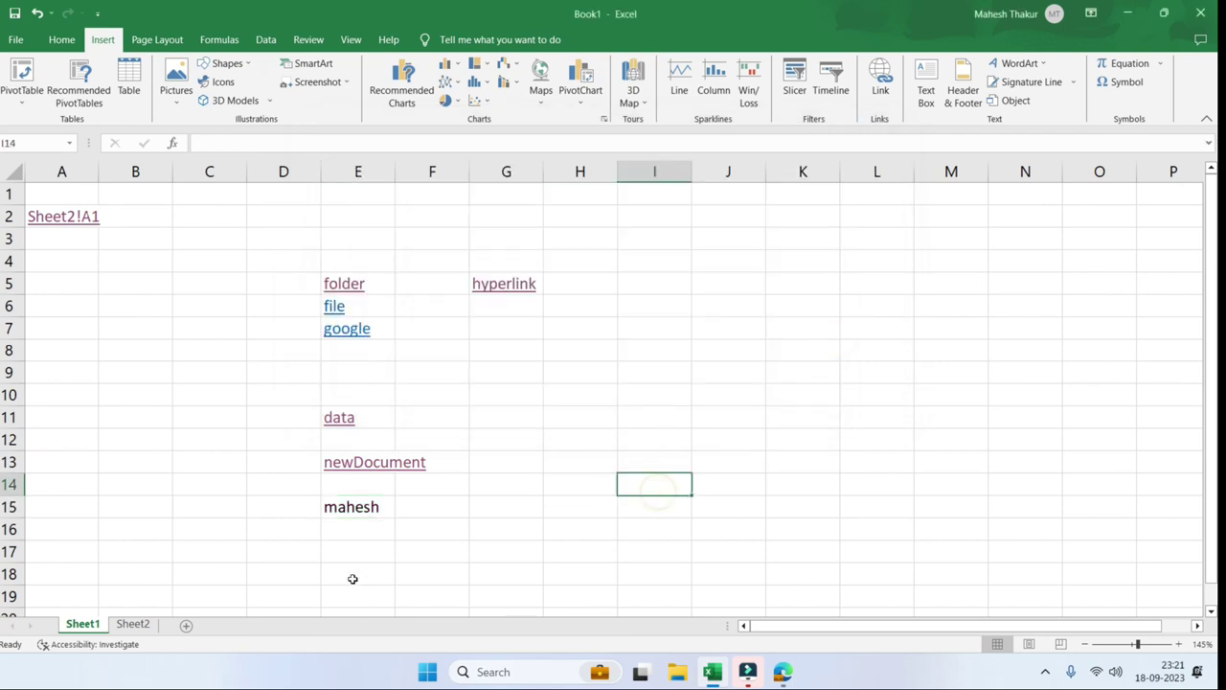
{"action": "left_click", "coordinate": [356, 511]}
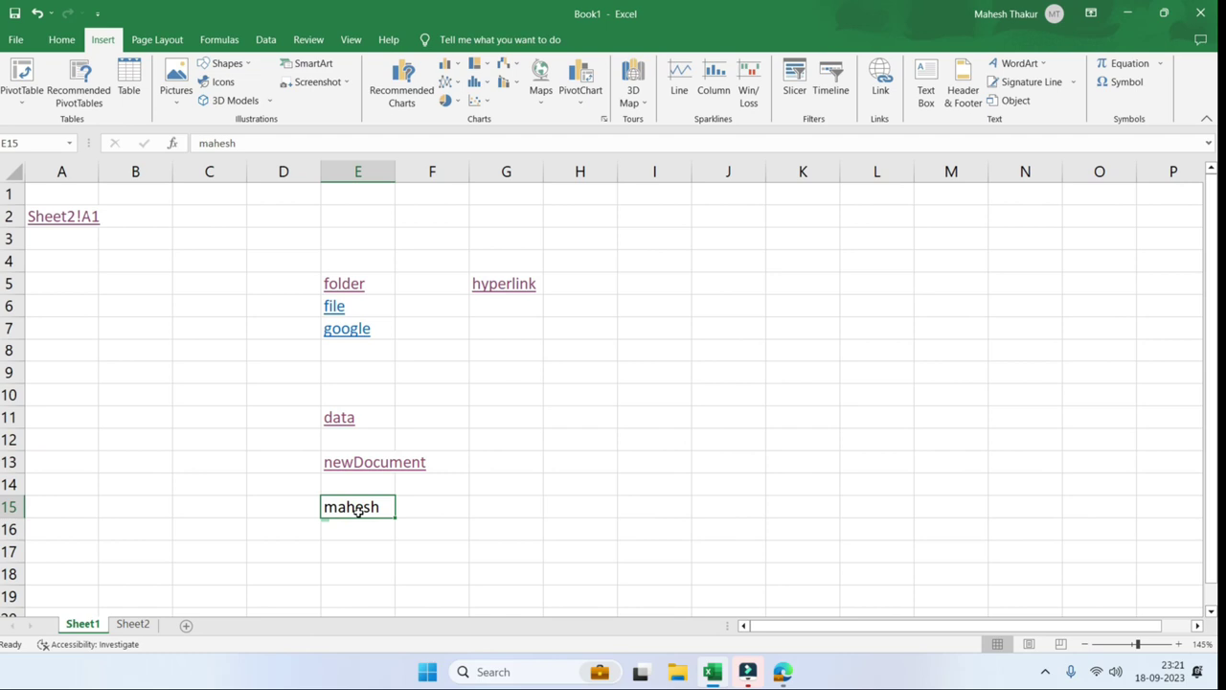
Check E15, then select E13's newDocument link while declining the security notice.
{"action": "left_click", "coordinate": [611, 402]}
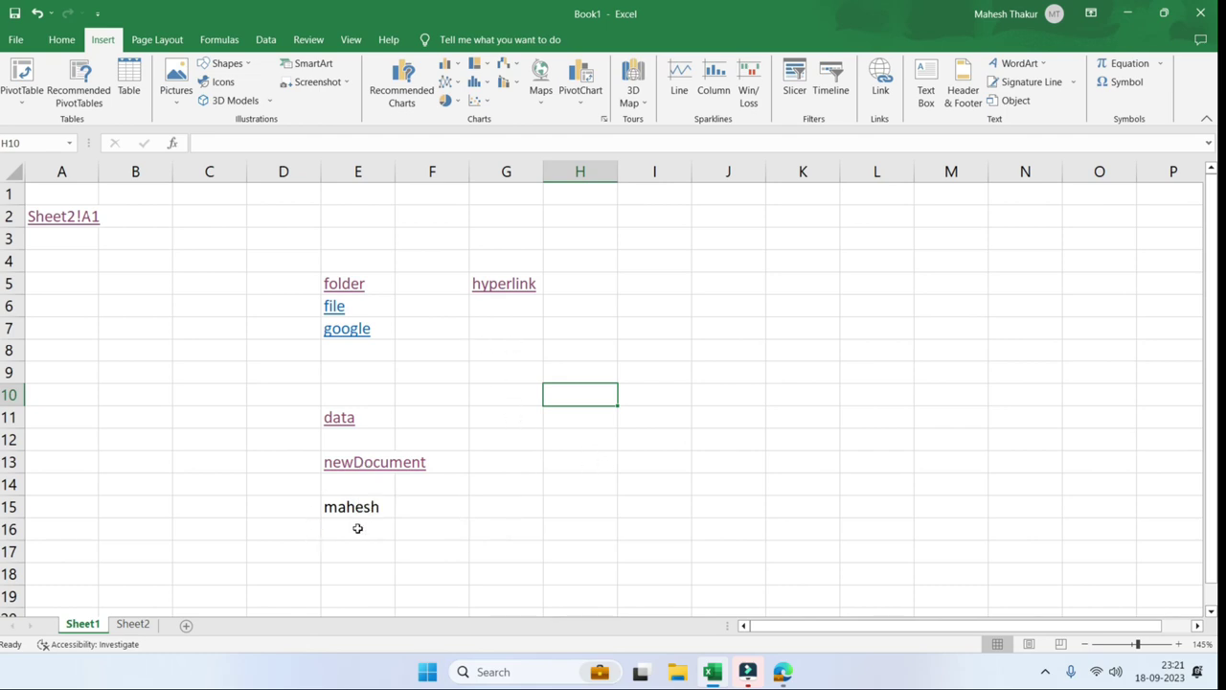
{"action": "left_click", "coordinate": [364, 510]}
{"action": "left_click", "coordinate": [367, 465]}
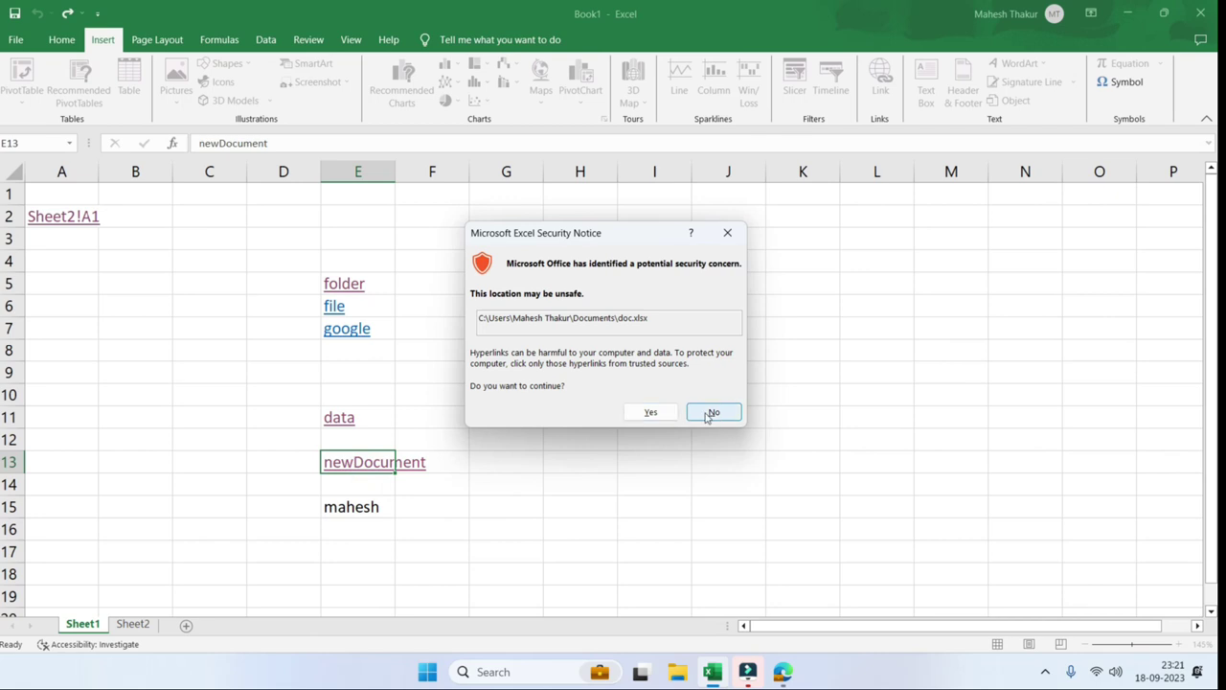
{"action": "left_click", "coordinate": [709, 412]}
{"action": "left_click", "coordinate": [427, 523]}
{"action": "left_click", "coordinate": [364, 463]}
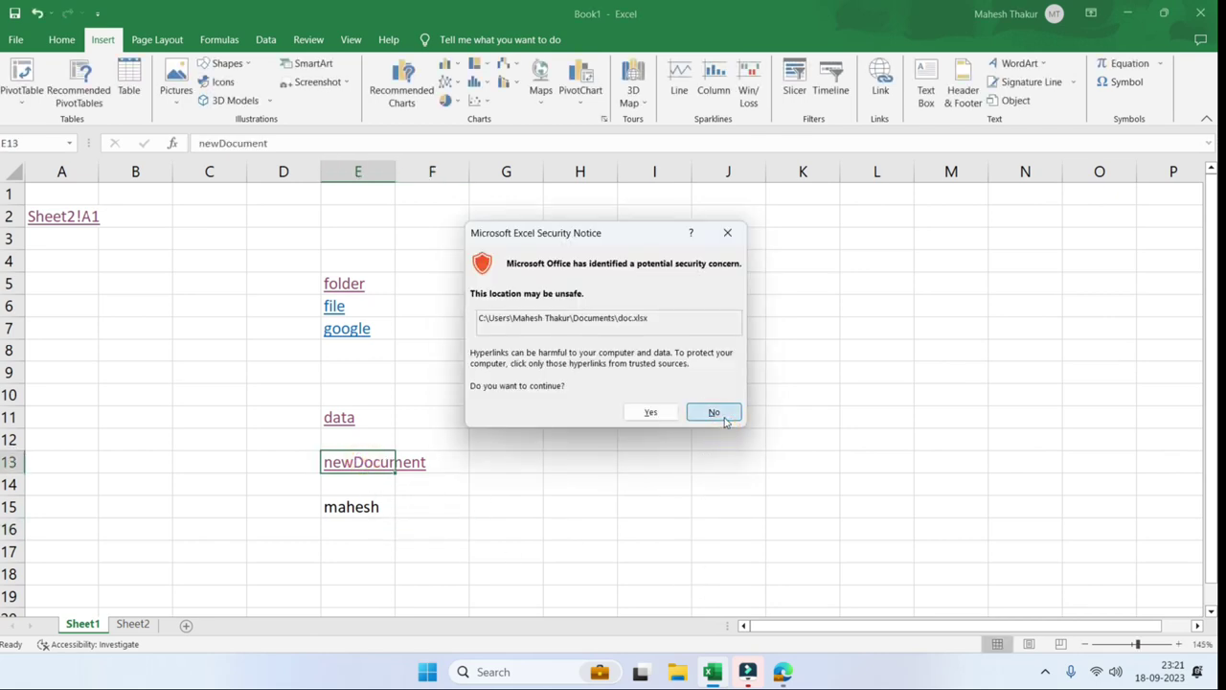
{"action": "left_click", "coordinate": [709, 413]}
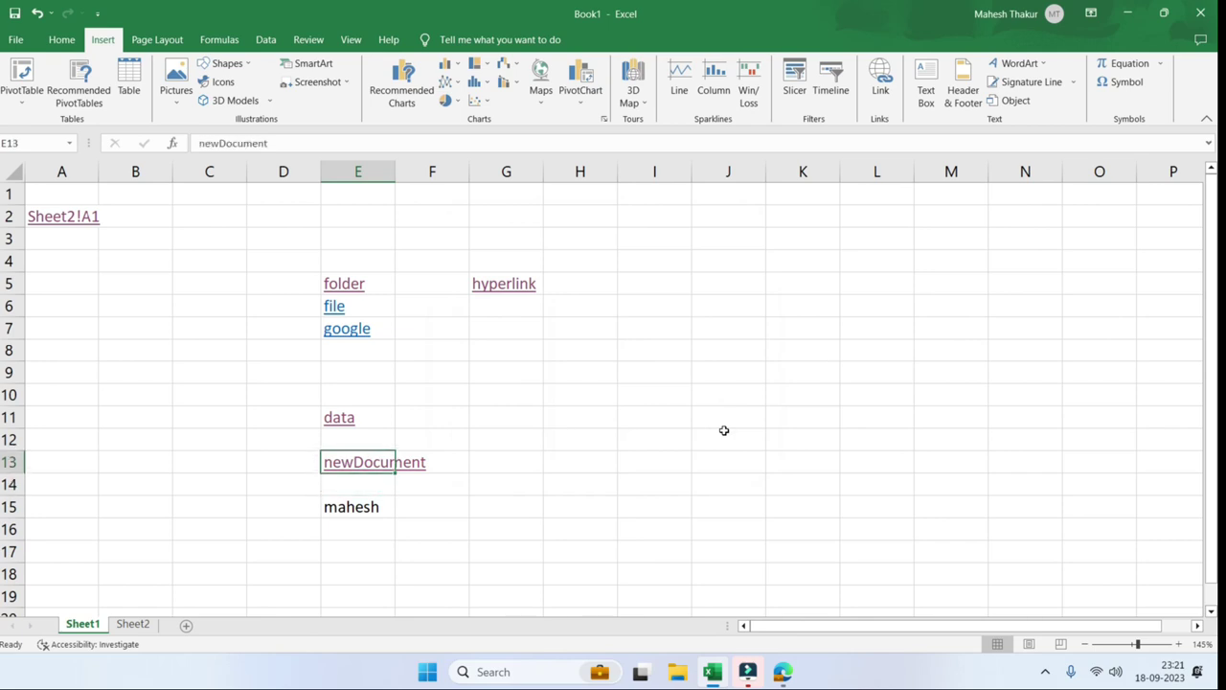
Append 'adh' to E13's link text so it reads newDocumentadh.
{"action": "key", "text": "F2"}
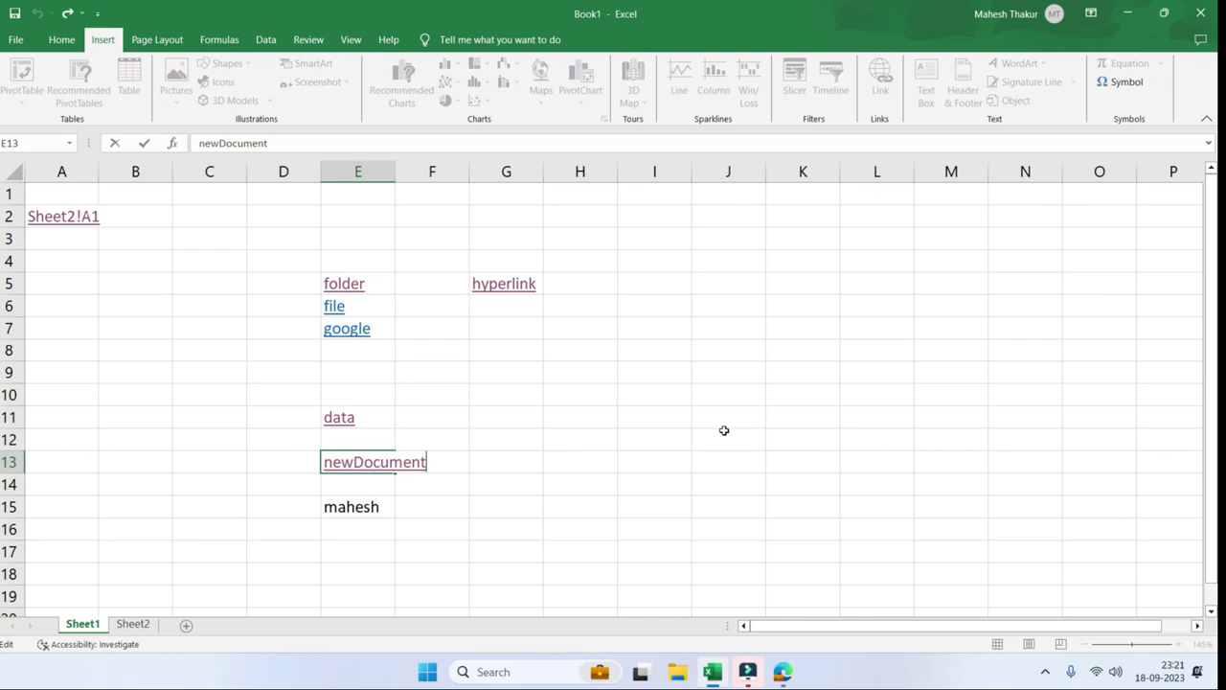
{"action": "type", "text": "adh"}
{"action": "key", "text": "Return"}
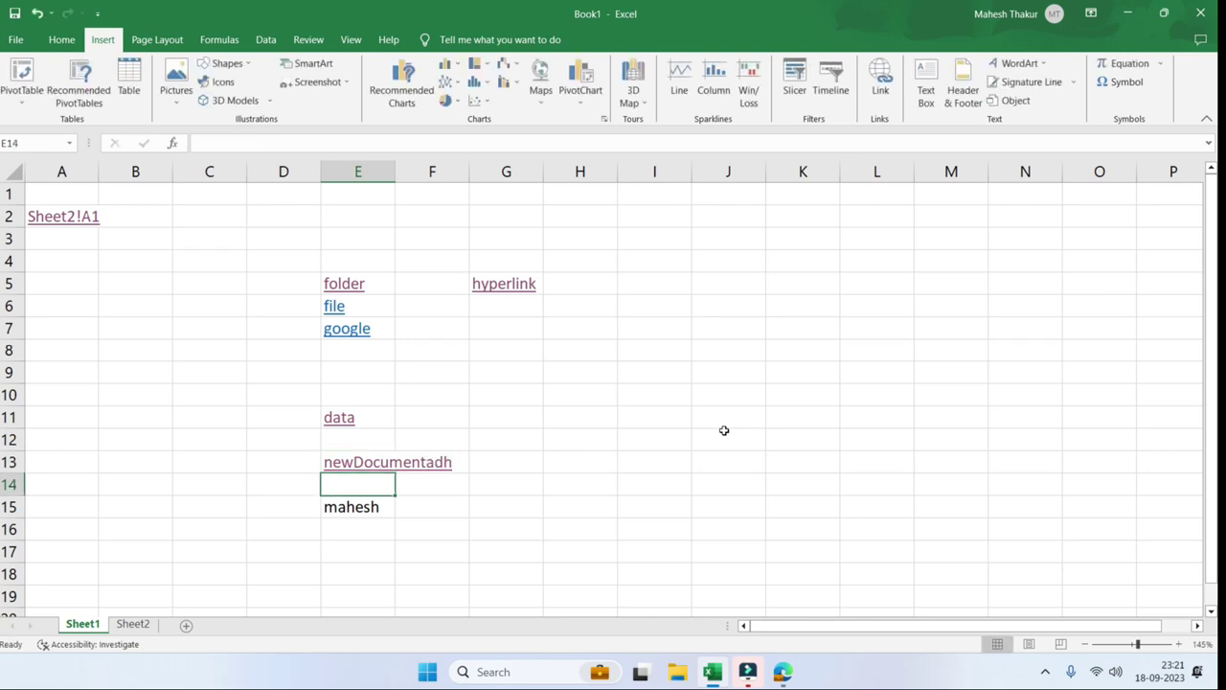